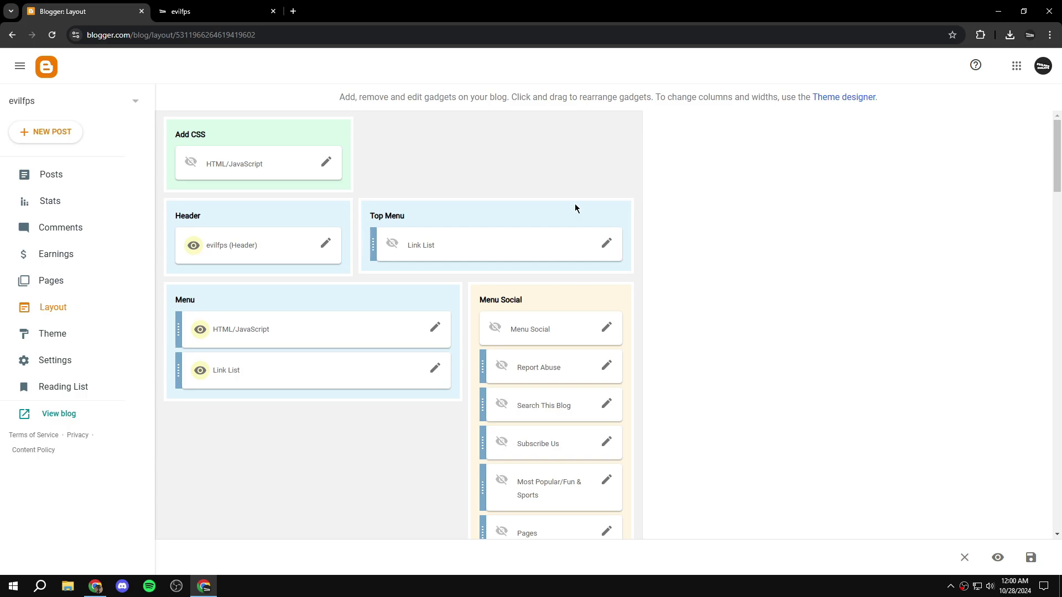
# - Examine the evilfps.xyz blog from header to footer for the places where banner ads are shown
pyautogui.click(215, 11)
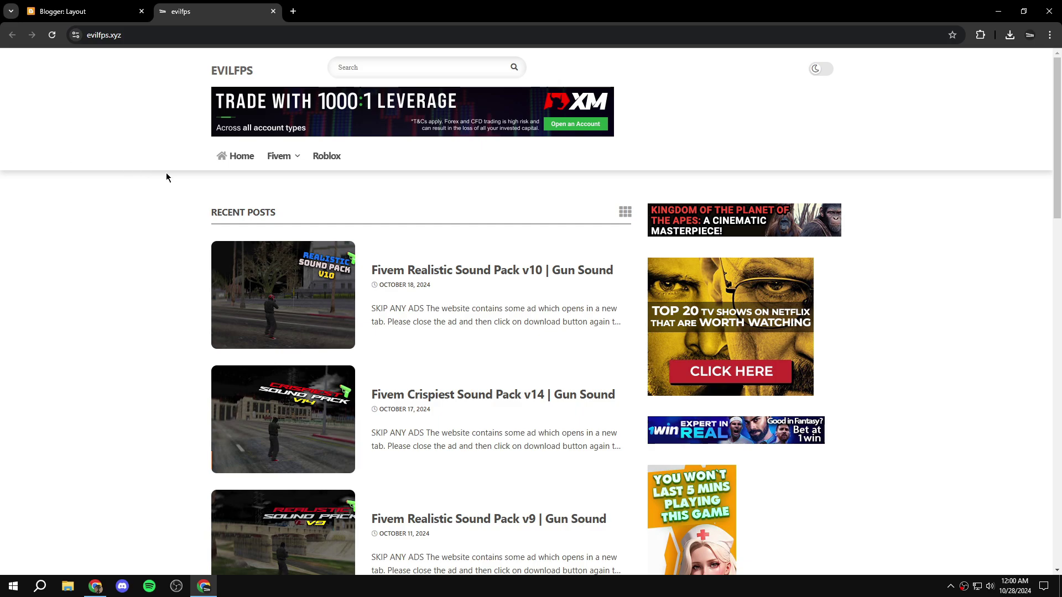
pyautogui.scroll(-3, 740, 161)
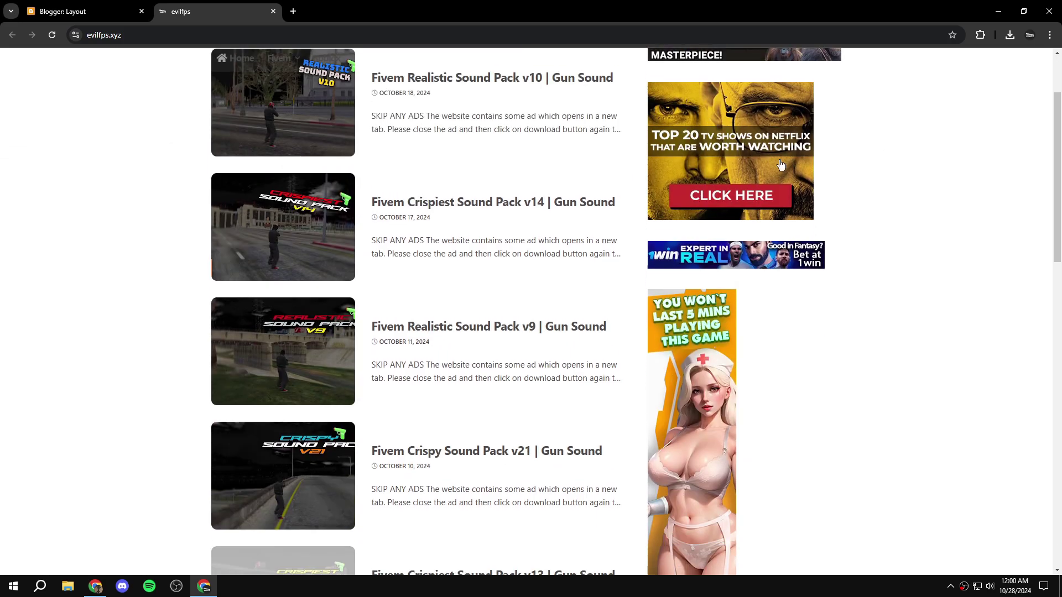
pyautogui.scroll(-15, 753, 247)
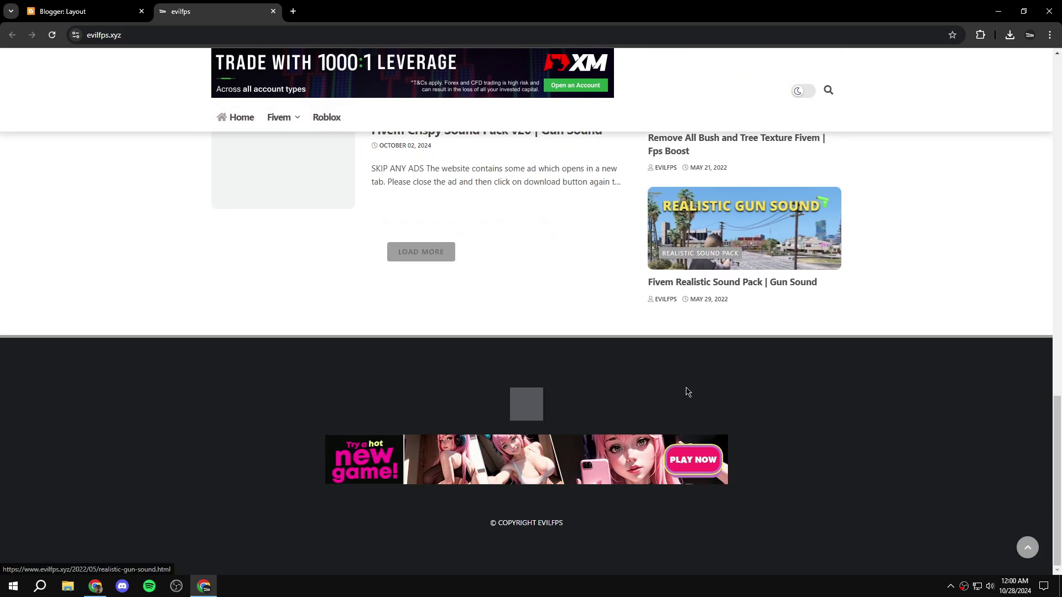
pyautogui.middleClick(202, 412)
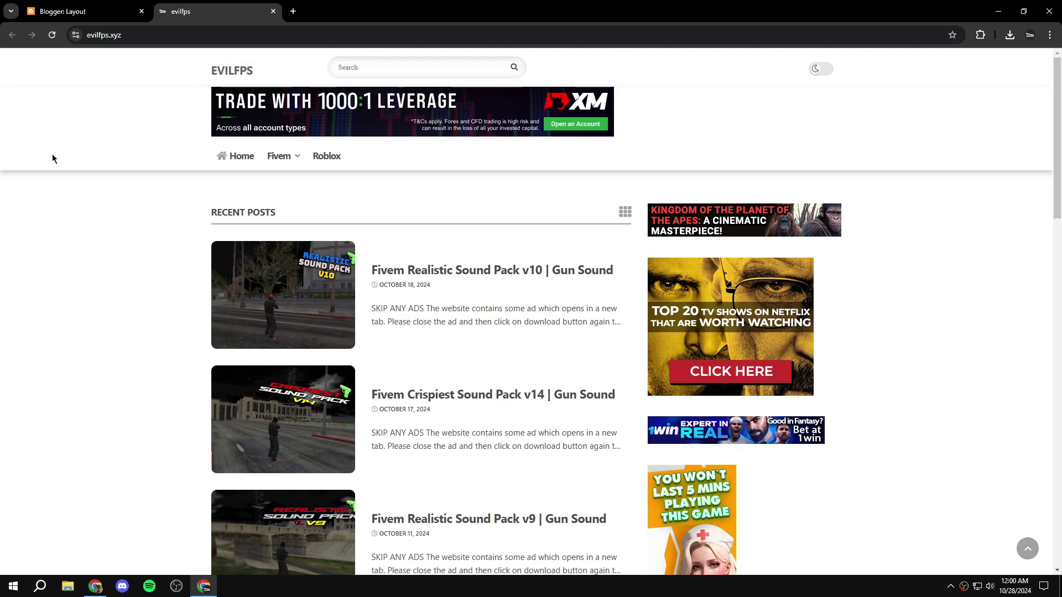
pyautogui.scroll(-12, 794, 381)
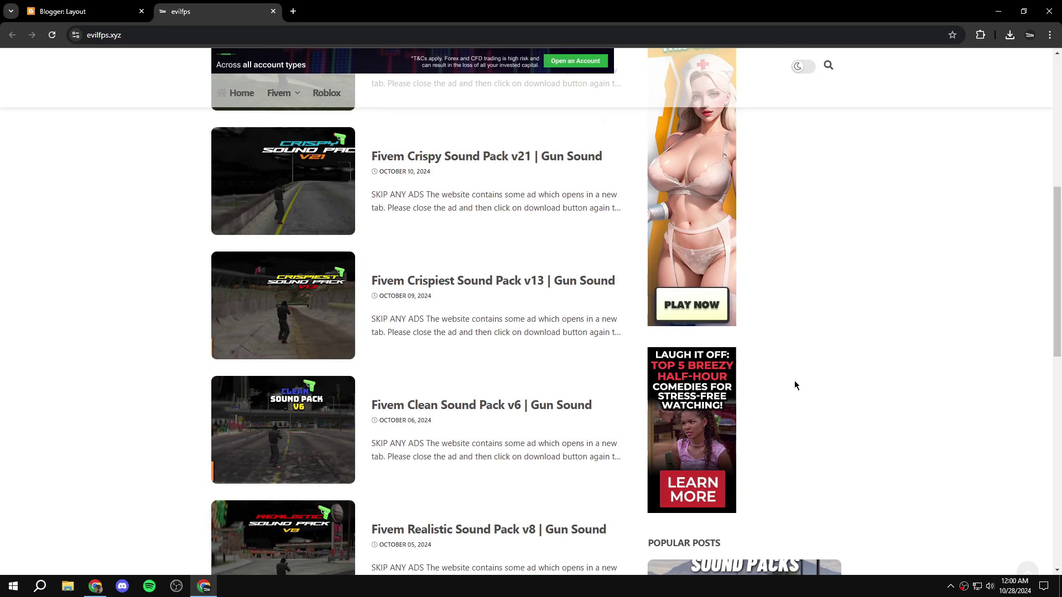
pyautogui.scroll(-5, 794, 380)
pyautogui.scroll(17, 778, 422)
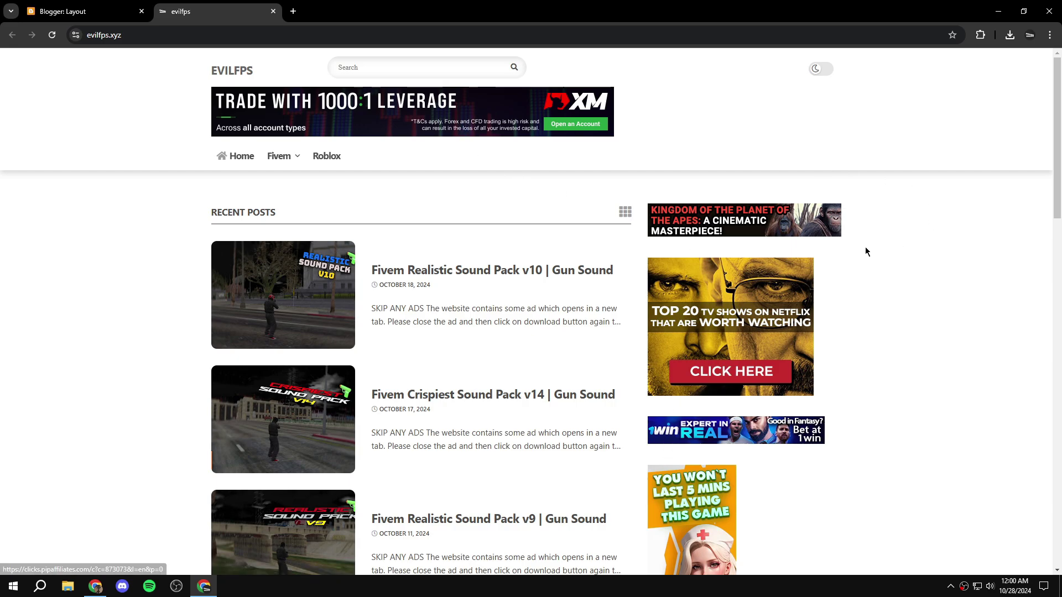
pyautogui.moveTo(656, 135); pyautogui.dragTo(190, 126)
pyautogui.click(675, 124)
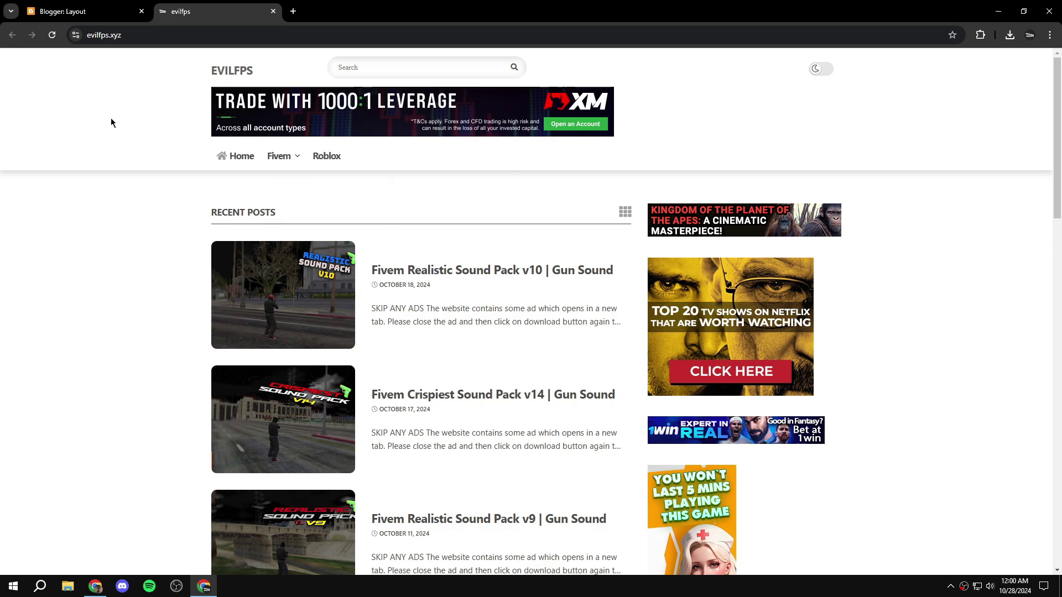
pyautogui.scroll(-20, 685, 257)
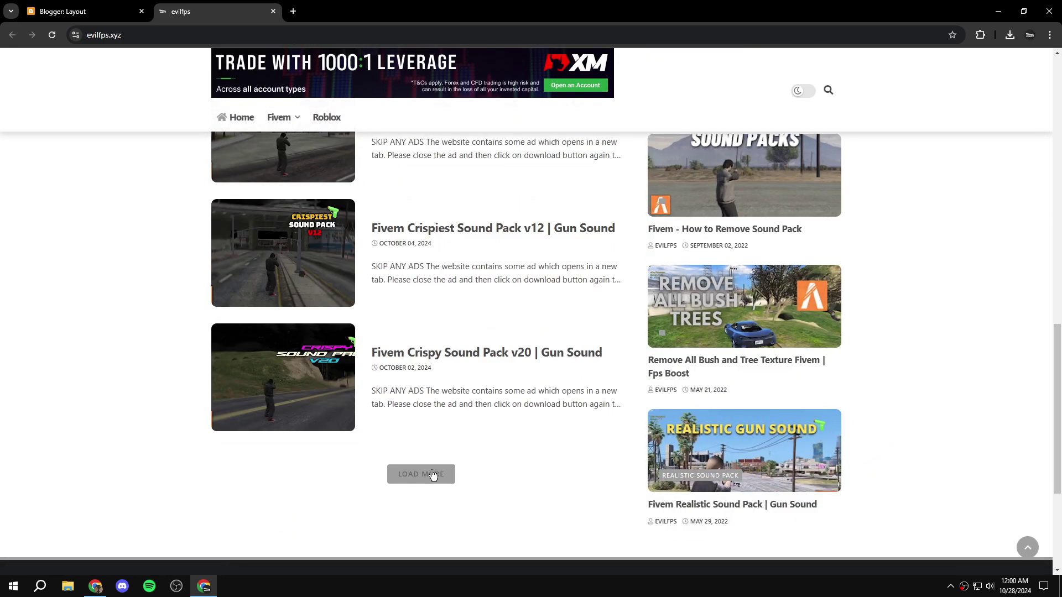
pyautogui.scroll(20, 897, 438)
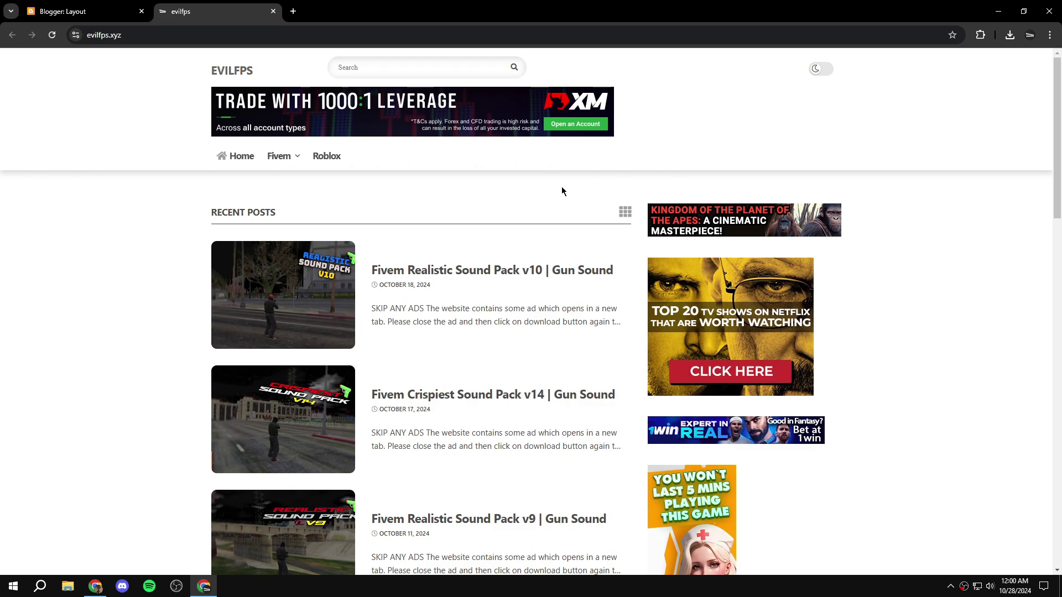
pyautogui.scroll(-20, 640, 367)
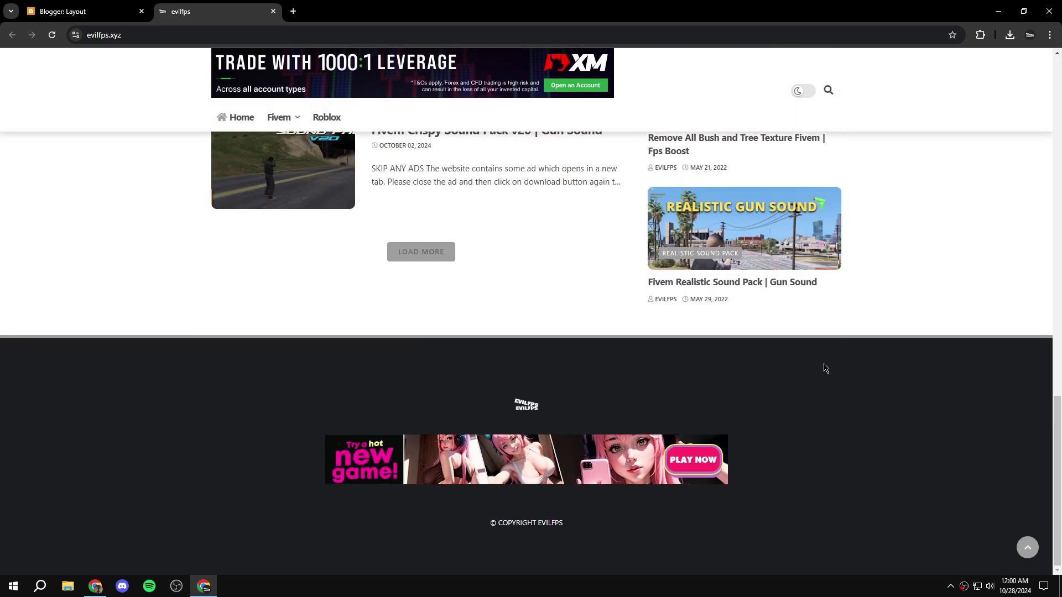
pyautogui.scroll(20, 732, 393)
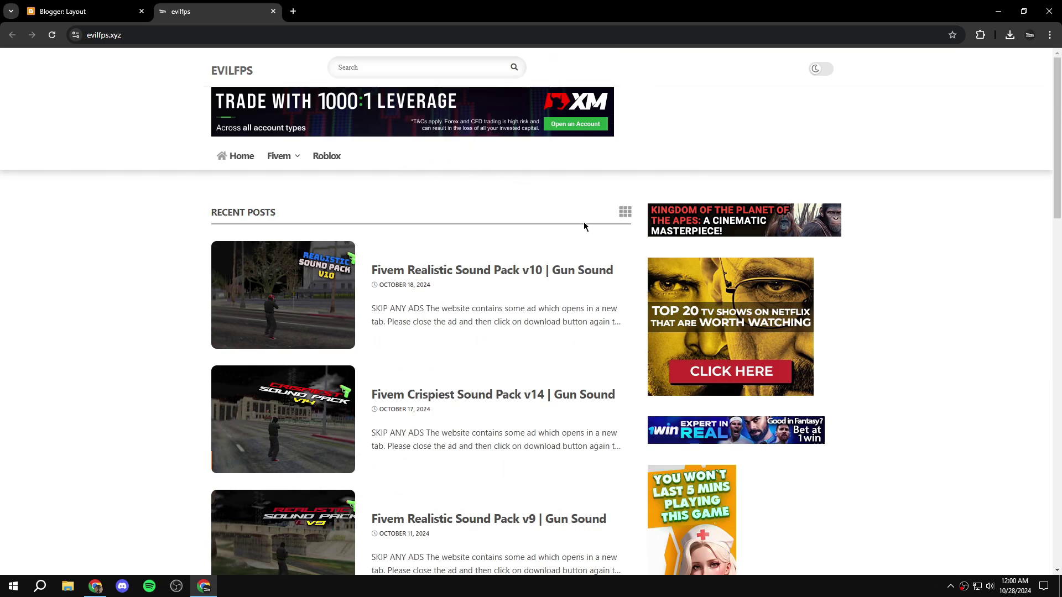
# - Open the Adsterra publishers' websites page (beta.publishers.adsterra.com) in a new browser tab
pyautogui.hotkey('ctrl', 't')
pyautogui.write('b')
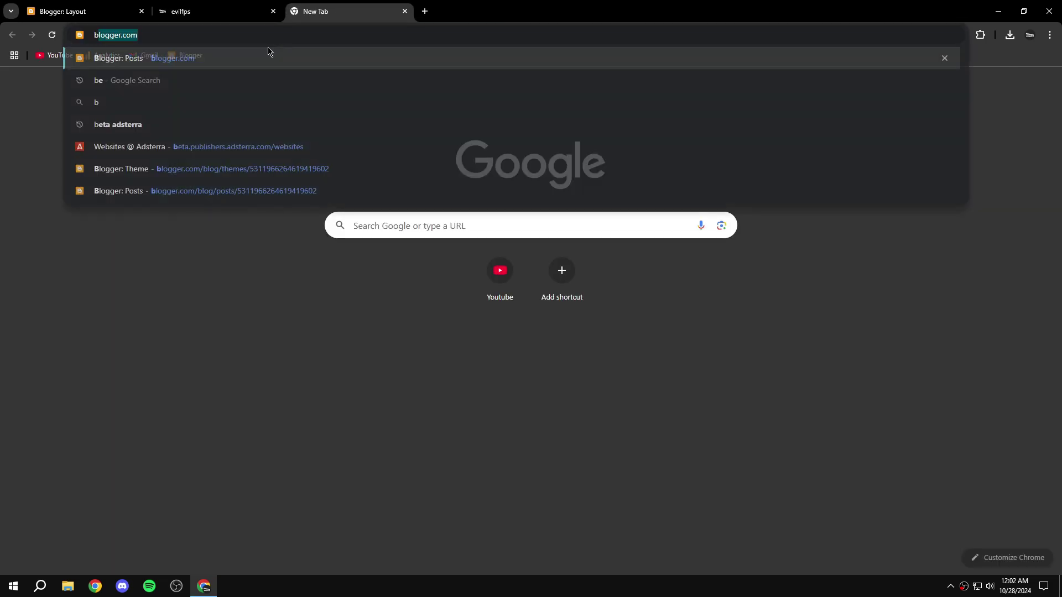
pyautogui.write('eta.')
pyautogui.press('Return')
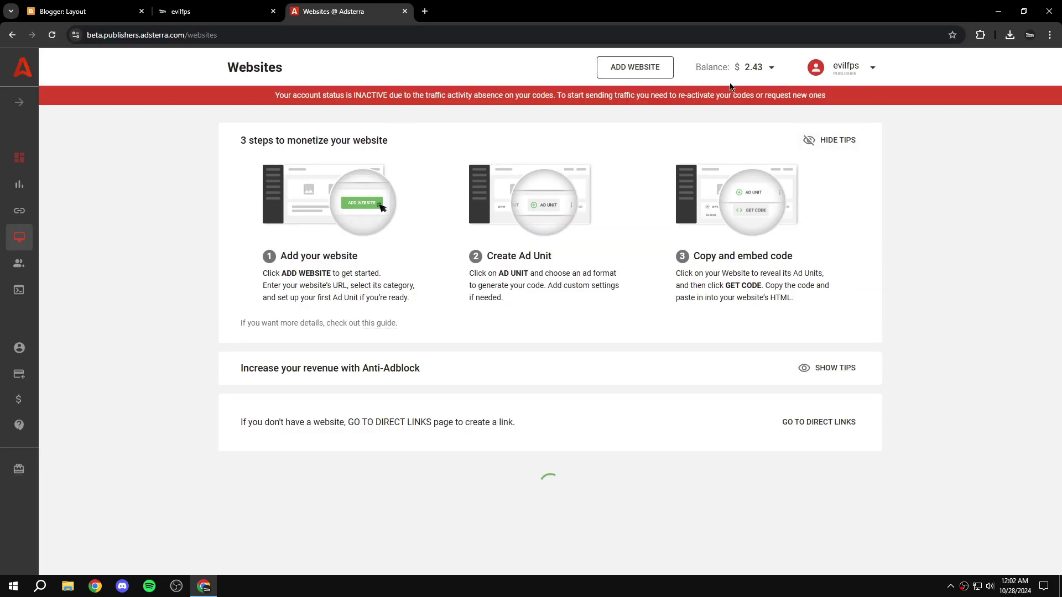
# - View the breakdown of the Adsterra account balance and close it again
pyautogui.click(737, 73)
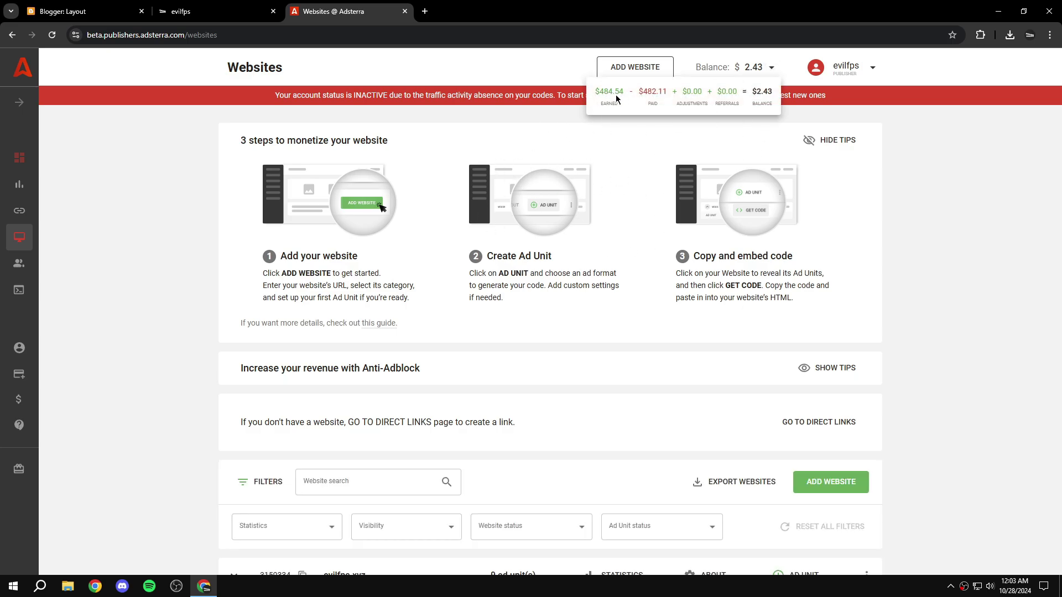
pyautogui.click(541, 136)
pyautogui.middleClick(199, 137)
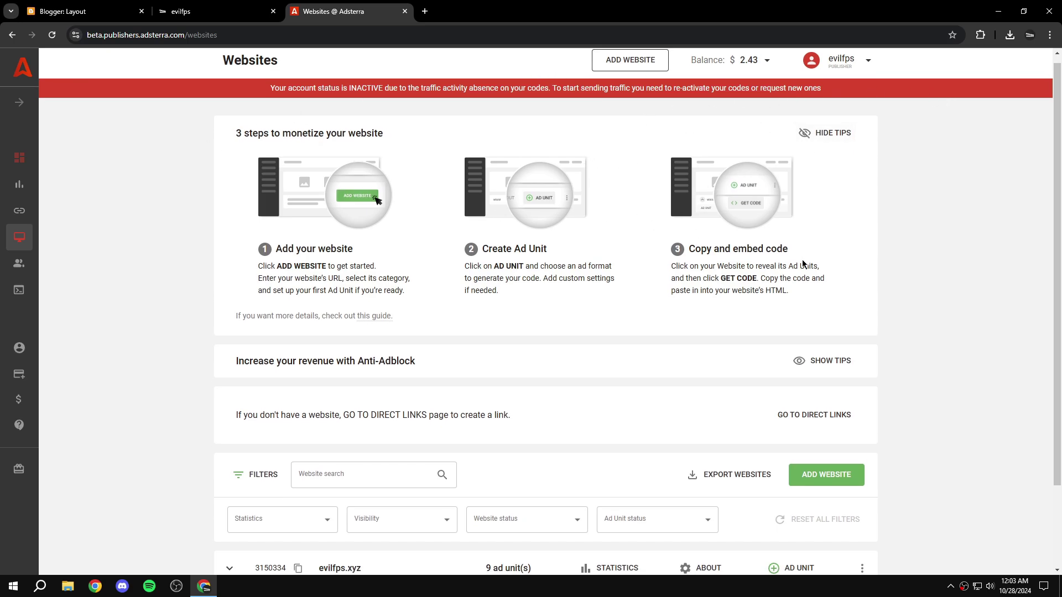
# - Expand the ad units of evilfps.xyz and view the options for adding a new ad code without adding one
pyautogui.scroll(-1, 431, 408)
pyautogui.click(229, 558)
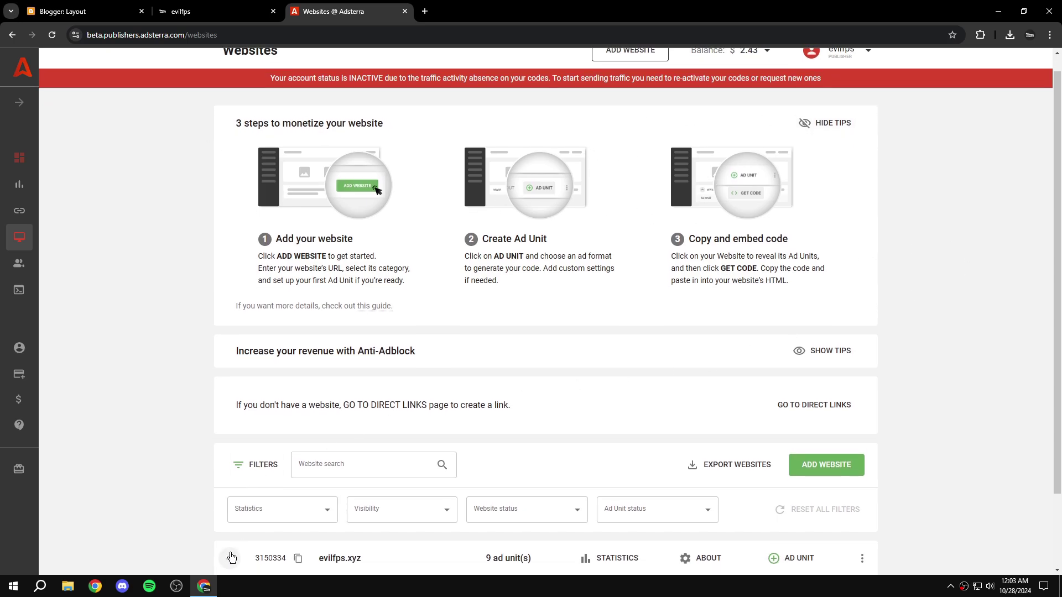
pyautogui.scroll(-2, 377, 329)
pyautogui.scroll(-4, 377, 331)
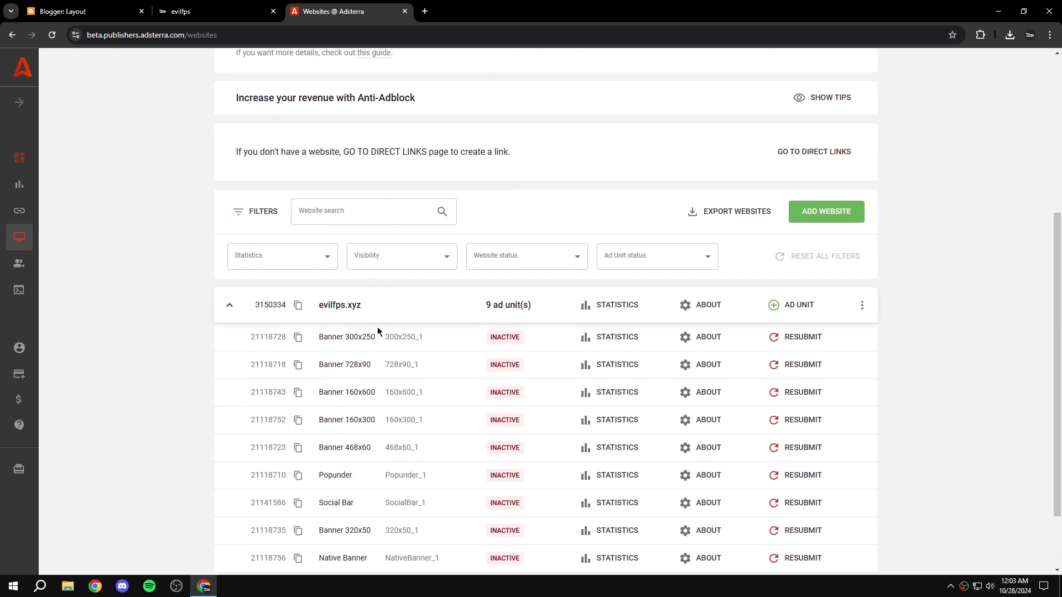
pyautogui.scroll(1, 194, 288)
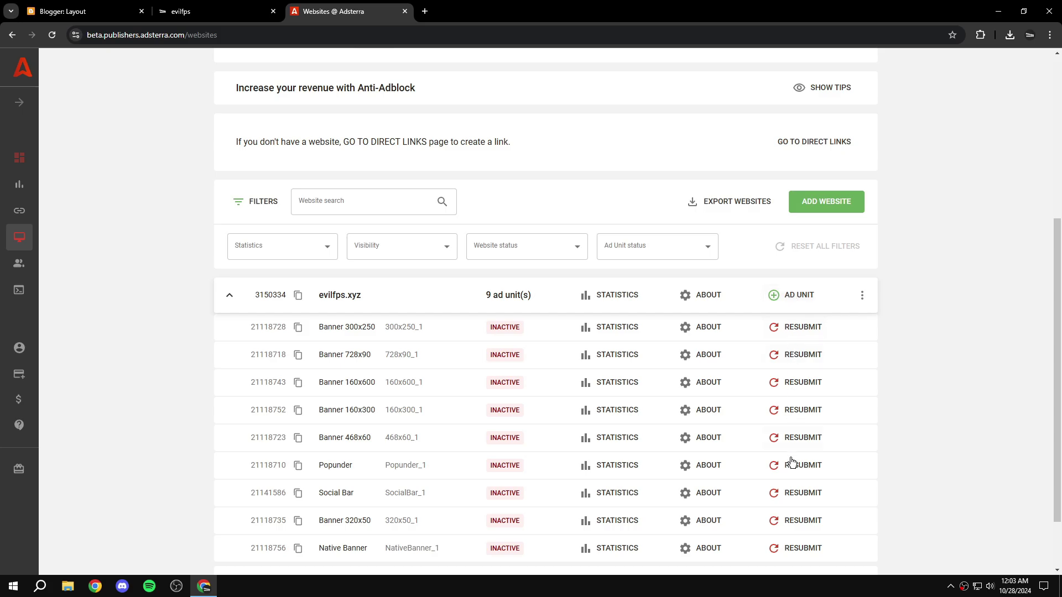
pyautogui.click(775, 299)
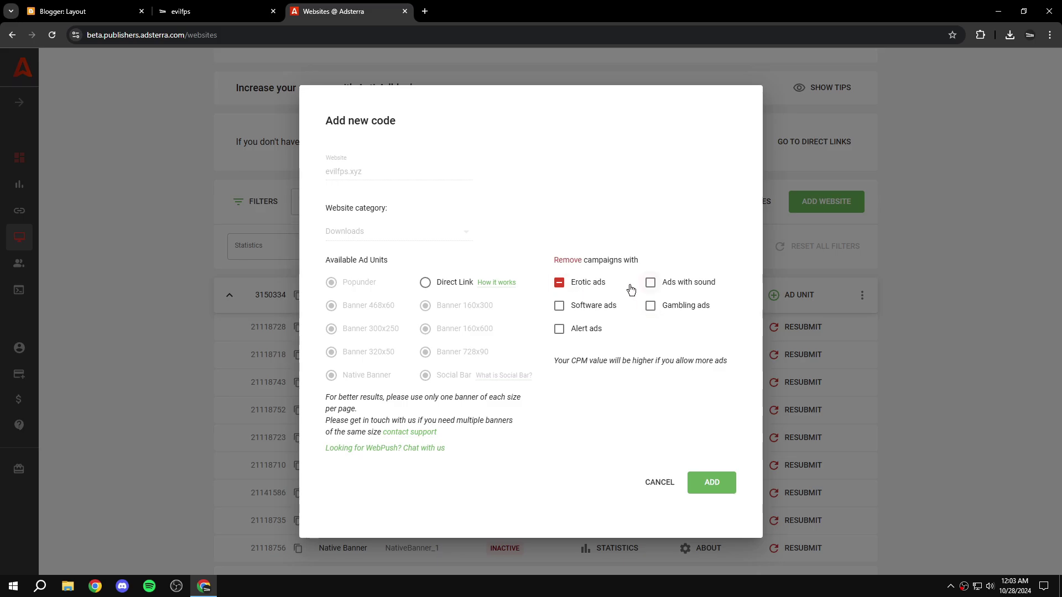
pyautogui.click(652, 481)
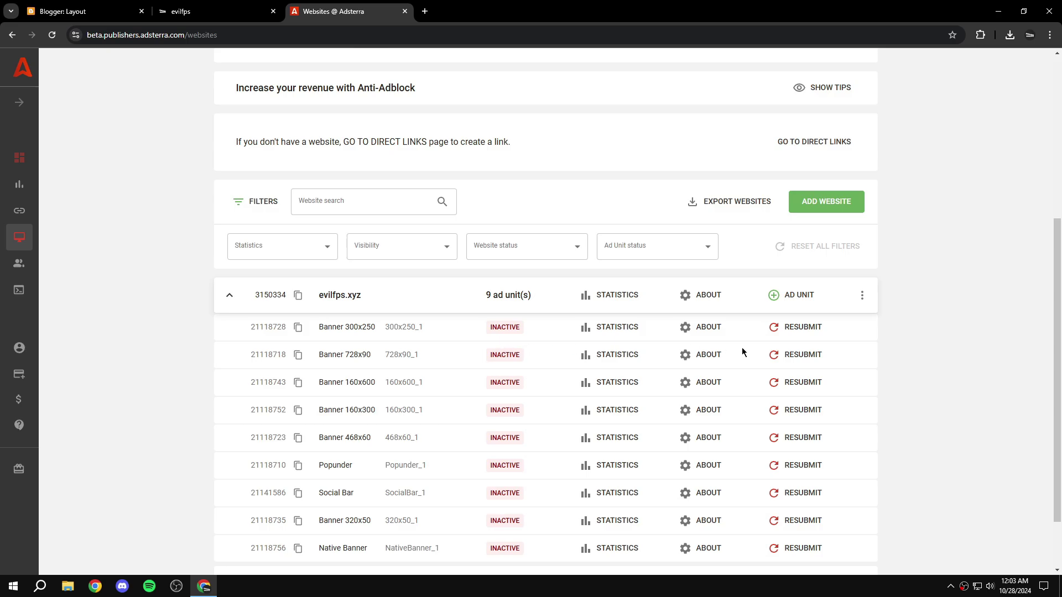
# - Resubmit the inactive ad units of evilfps.xyz, including Banner 468x60, and check the ad unit list down to the Native Banner
pyautogui.click(796, 438)
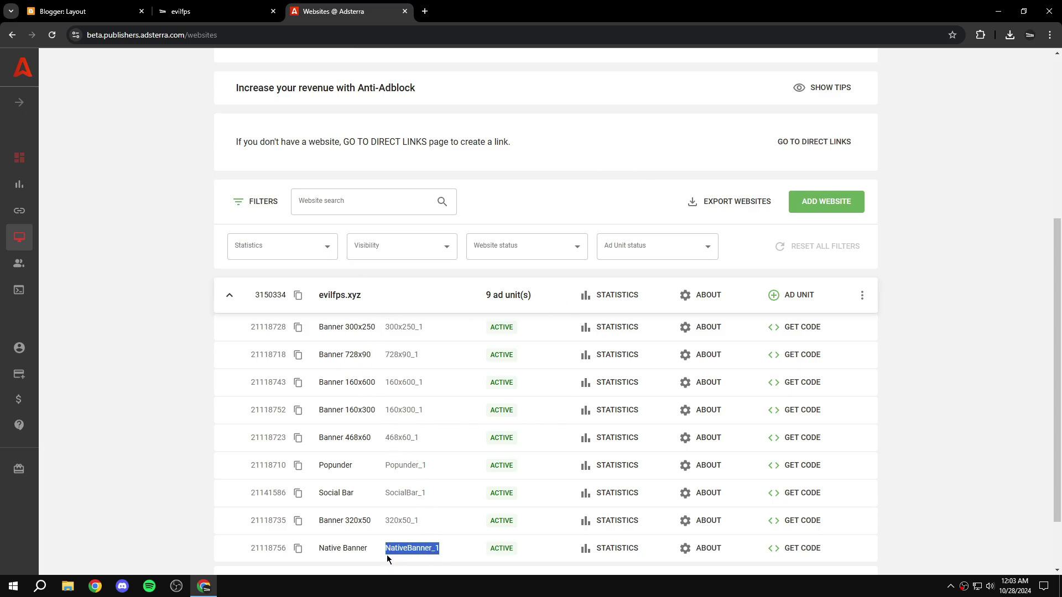
pyautogui.moveTo(383, 548); pyautogui.dragTo(432, 554)
pyautogui.click(443, 549)
pyautogui.moveTo(383, 547)
pyautogui.mouseDown()
pyautogui.moveTo(445, 546)
pyautogui.moveTo(369, 550)
pyautogui.moveTo(446, 553)
pyautogui.moveTo(383, 547)
pyautogui.mouseUp()
pyautogui.click(449, 547)
pyautogui.click(433, 549)
pyautogui.click(433, 532)
# - Compare the blog's header, sidebar and footer ad positions with the Banner 160x300 code of evilfps.xyz in Adsterra
pyautogui.click(187, 8)
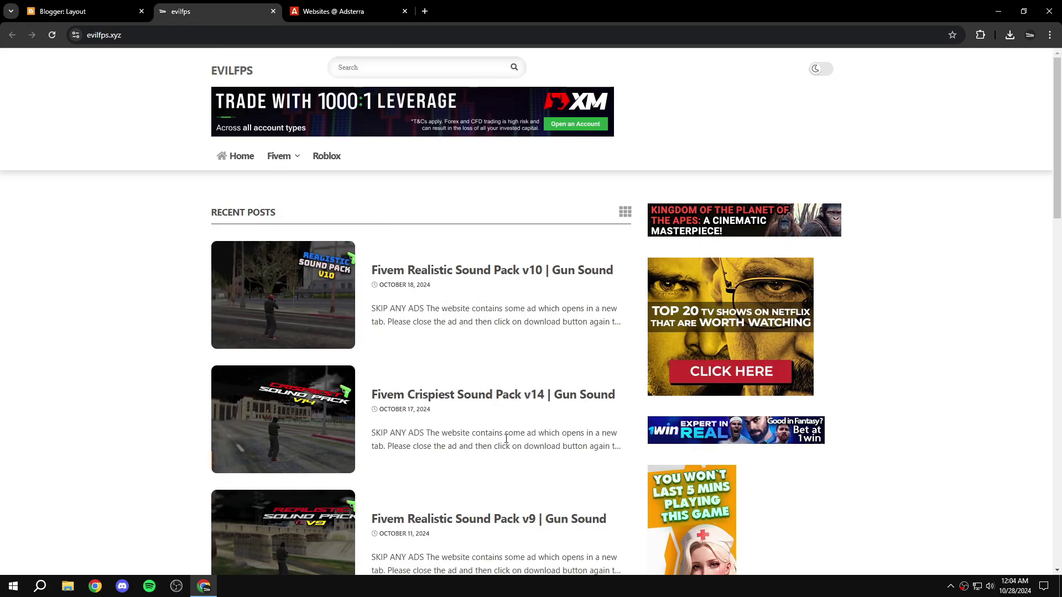
pyautogui.moveTo(204, 71); pyautogui.dragTo(703, 168)
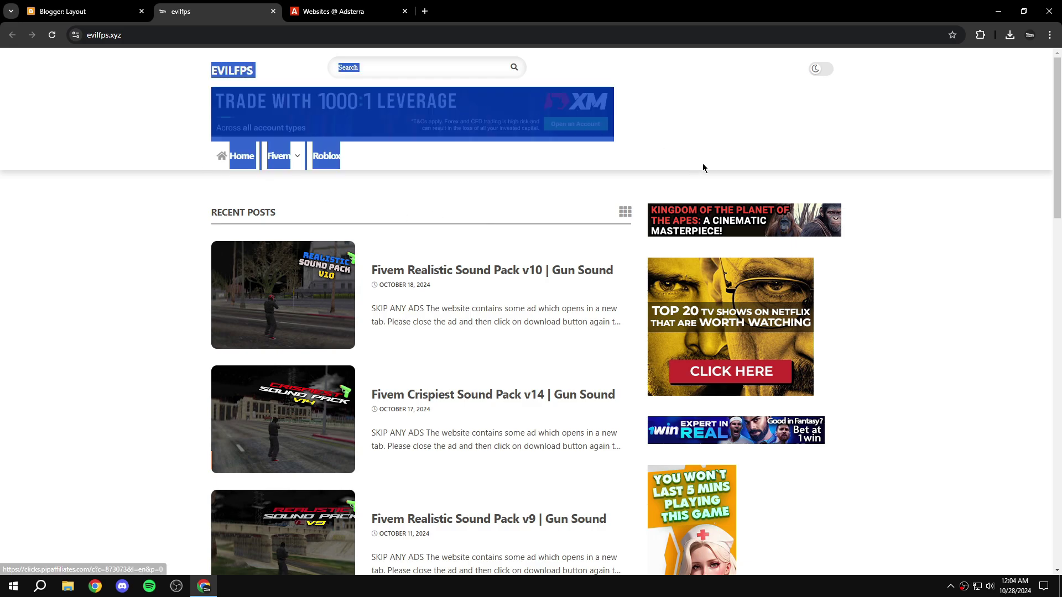
pyautogui.click(702, 168)
pyautogui.scroll(-15, 703, 168)
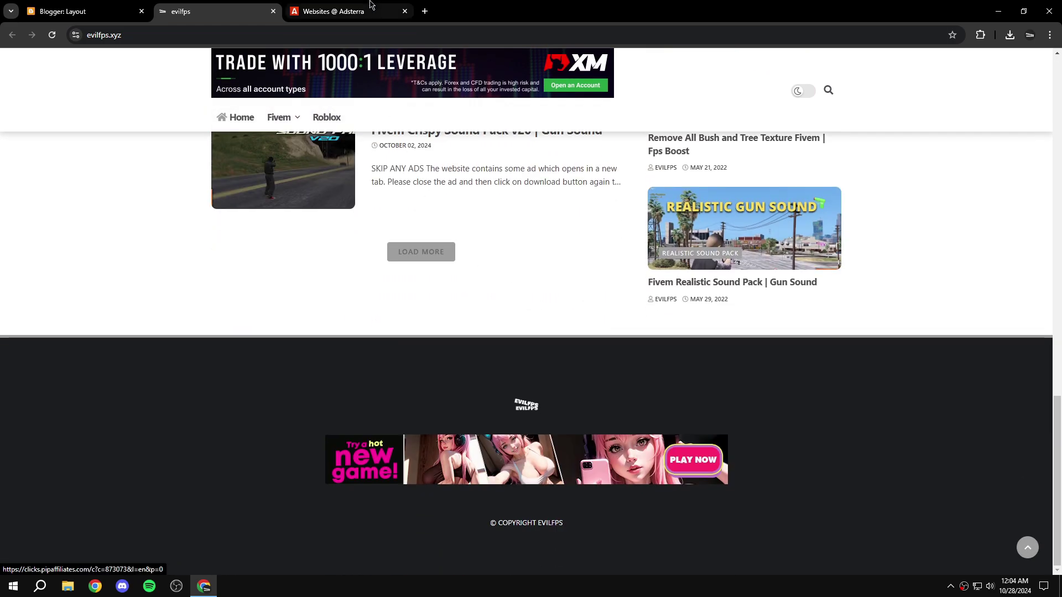
pyautogui.click(371, 3)
pyautogui.click(791, 409)
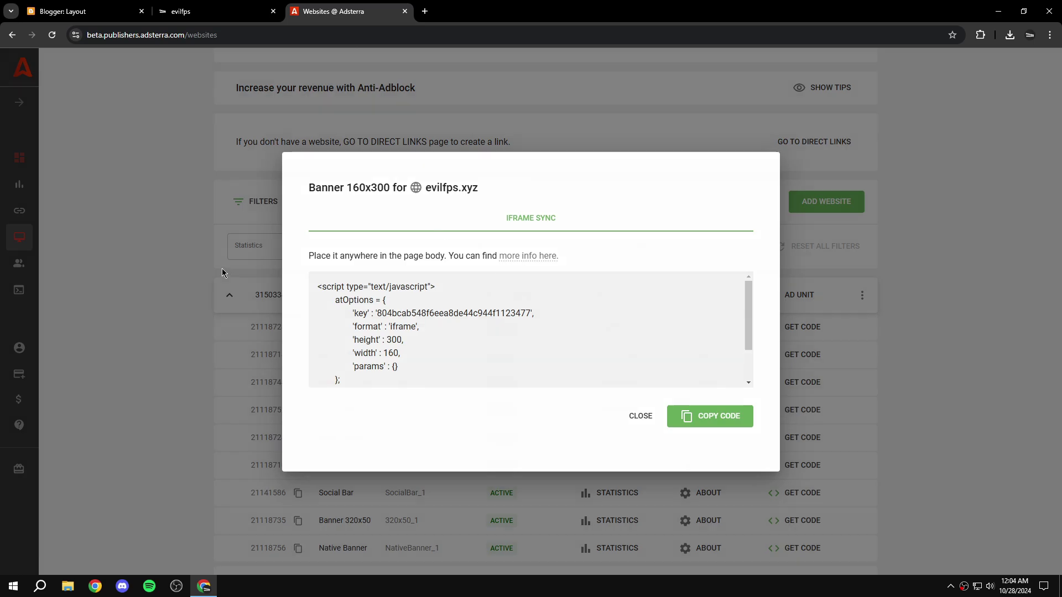
pyautogui.click(215, 11)
pyautogui.scroll(15, 140, 166)
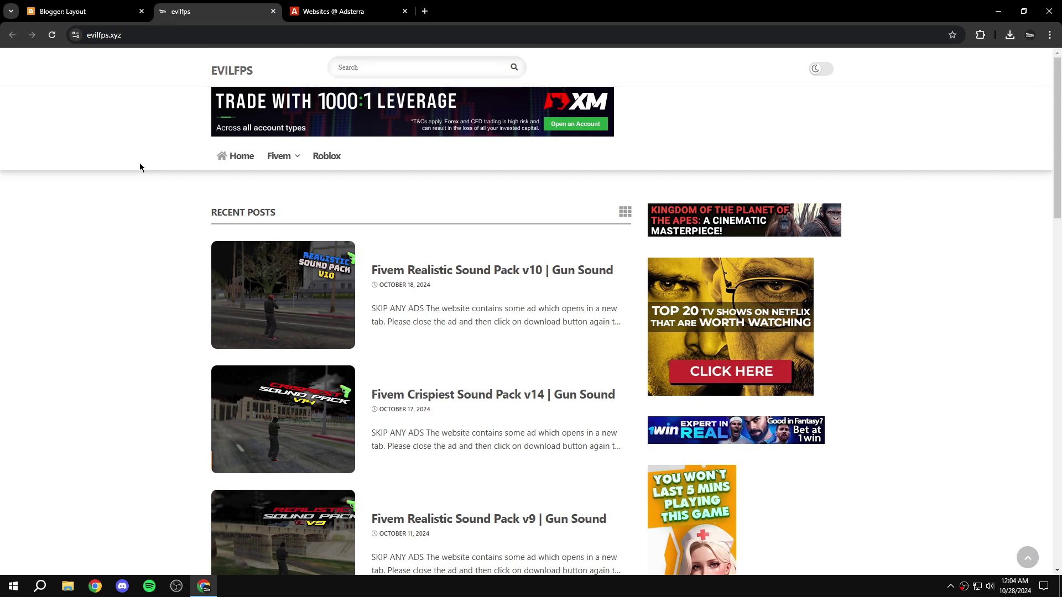
# - Copy the Banner 300x250 code for evilfps.xyz in Adsterra and switch to the Blogger layout page to look through its gadget sections
pyautogui.click(328, 5)
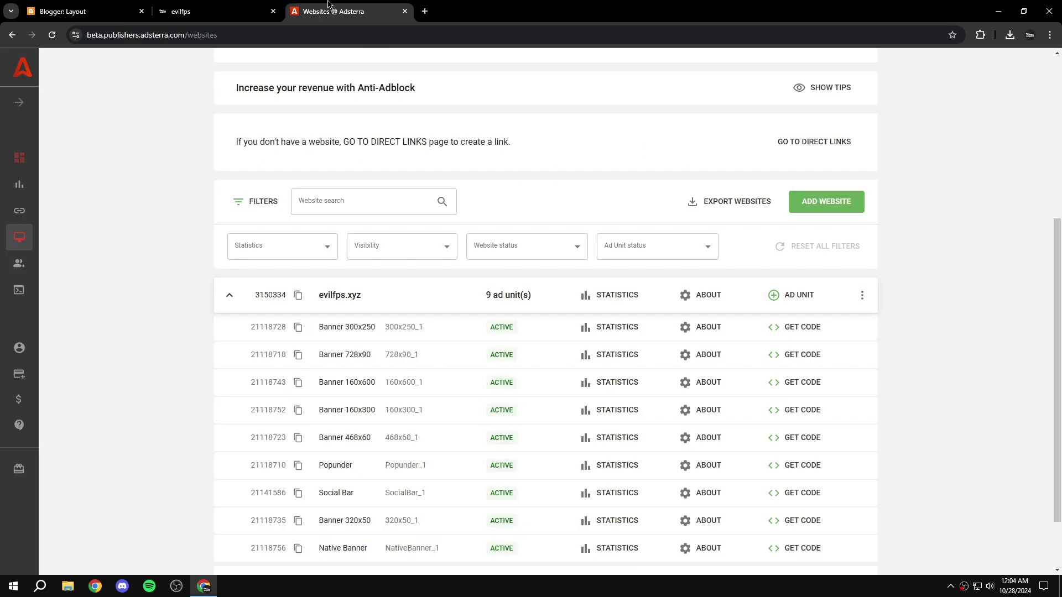
pyautogui.click(814, 330)
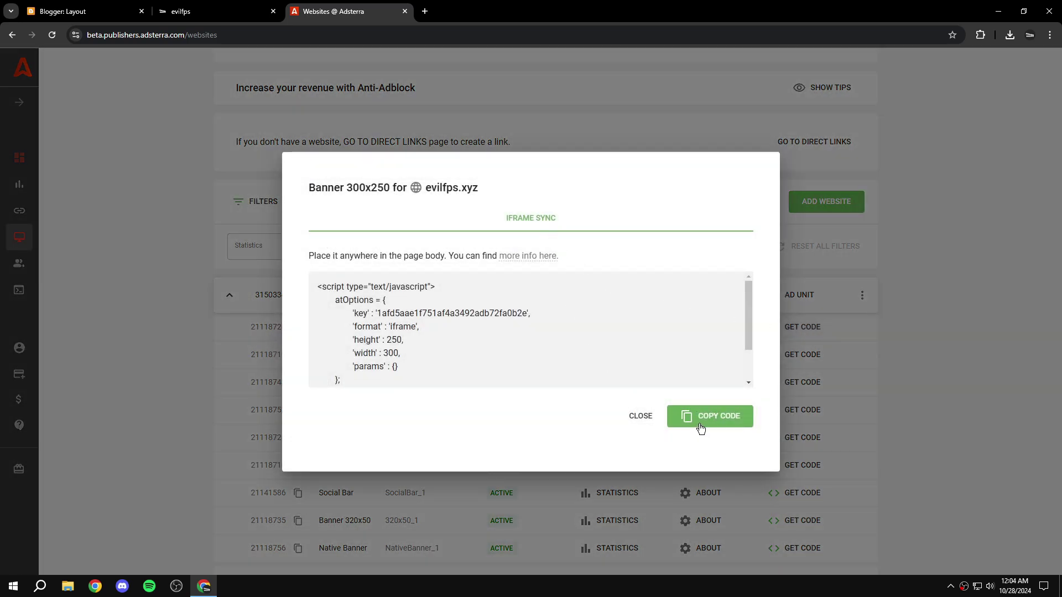
pyautogui.click(701, 428)
pyautogui.click(244, 11)
pyautogui.click(70, 4)
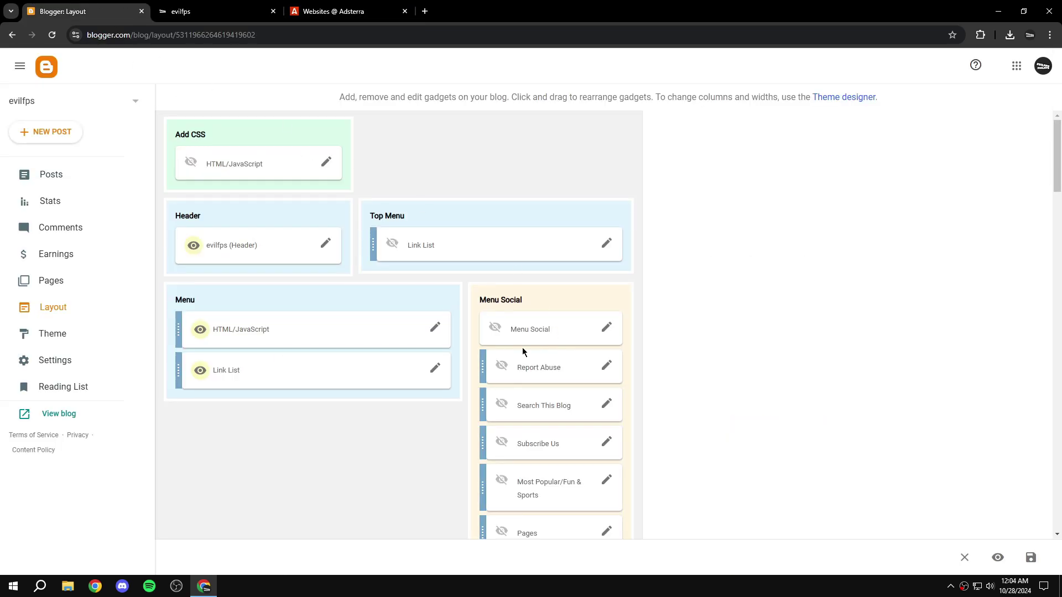
pyautogui.scroll(-15, 522, 349)
# - Recheck the blog's ad positions, copy the Banner 300x250 code again in Adsterra and close the code window
pyautogui.click(188, 11)
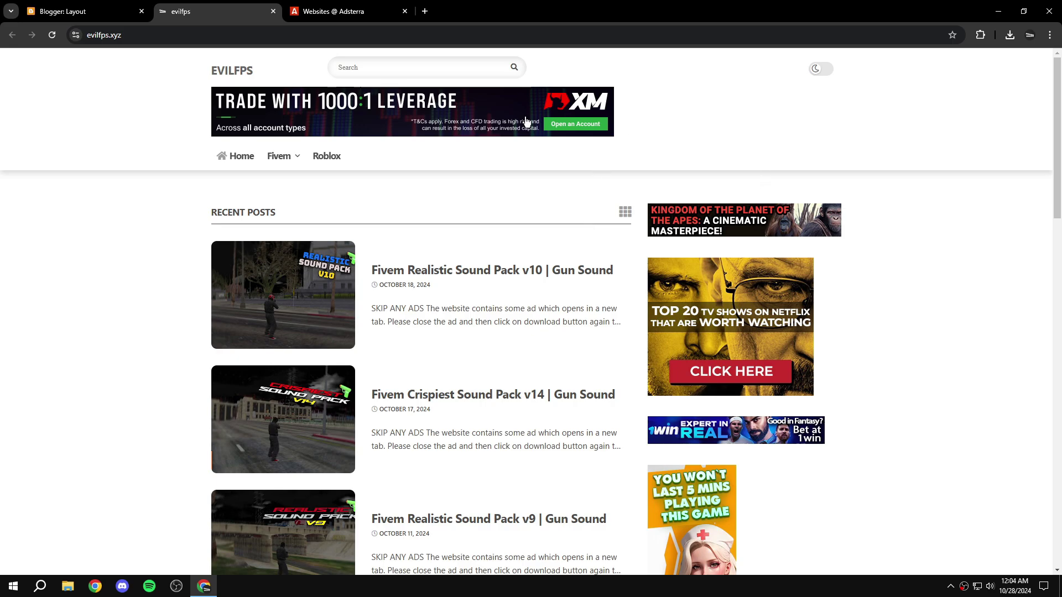
pyautogui.hotkey('ctrl', 'Tab')
pyautogui.click(697, 416)
pyautogui.click(206, 11)
pyautogui.click(351, 4)
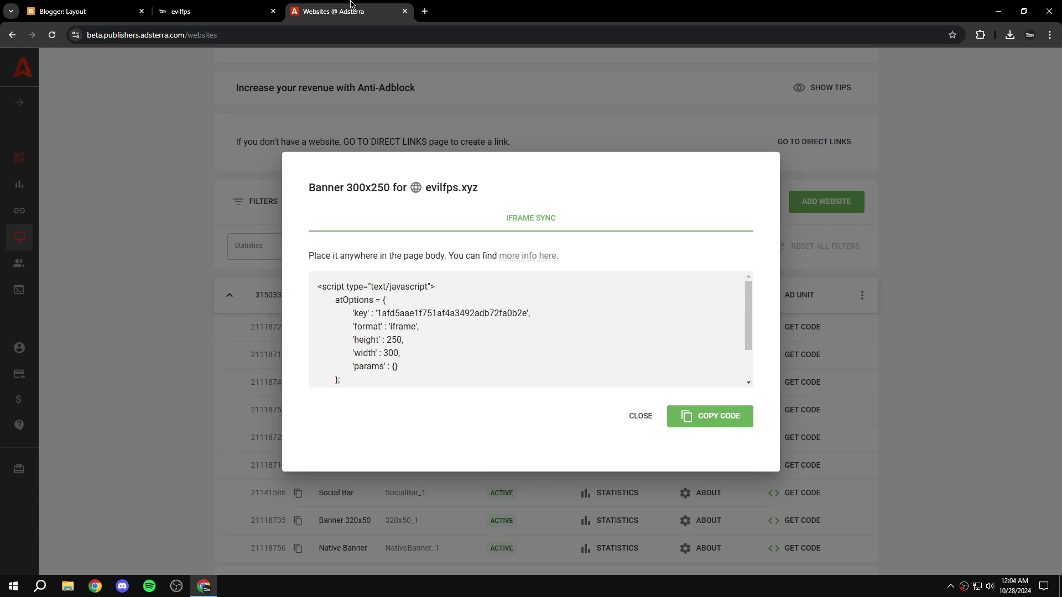
pyautogui.click(885, 306)
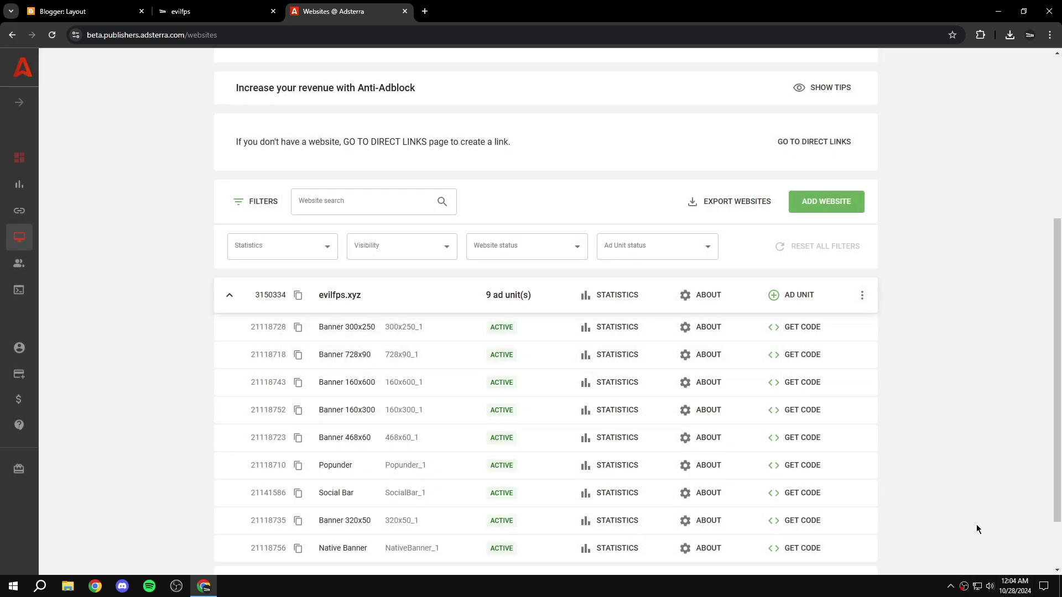
# - Open the Adsterra support page and set the ticket type filter to Other, leaving the status at Opened
pyautogui.click(19, 425)
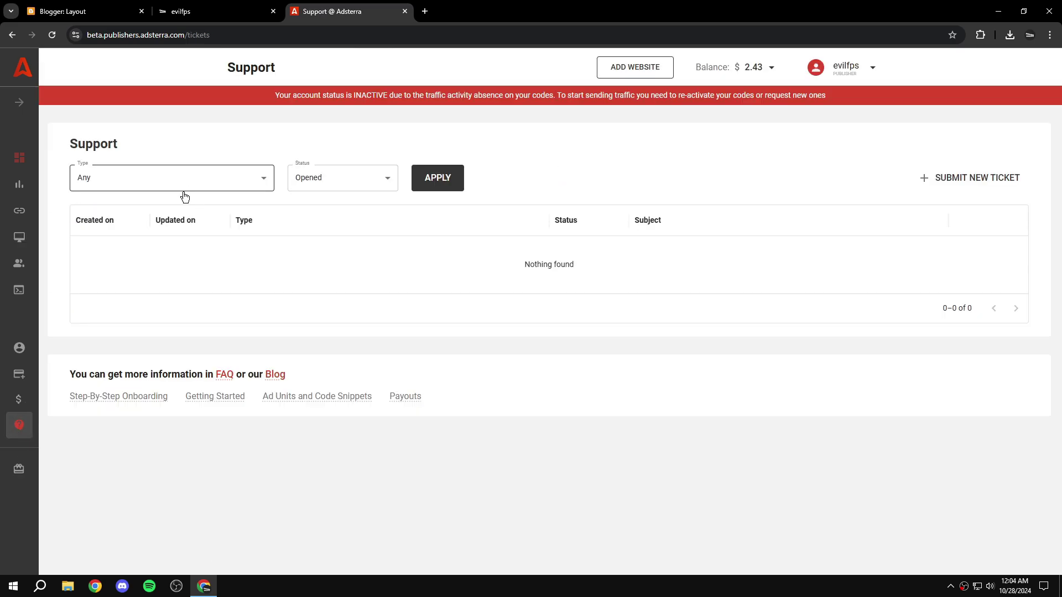
pyautogui.click(188, 185)
pyautogui.scroll(-3, 149, 350)
pyautogui.click(149, 352)
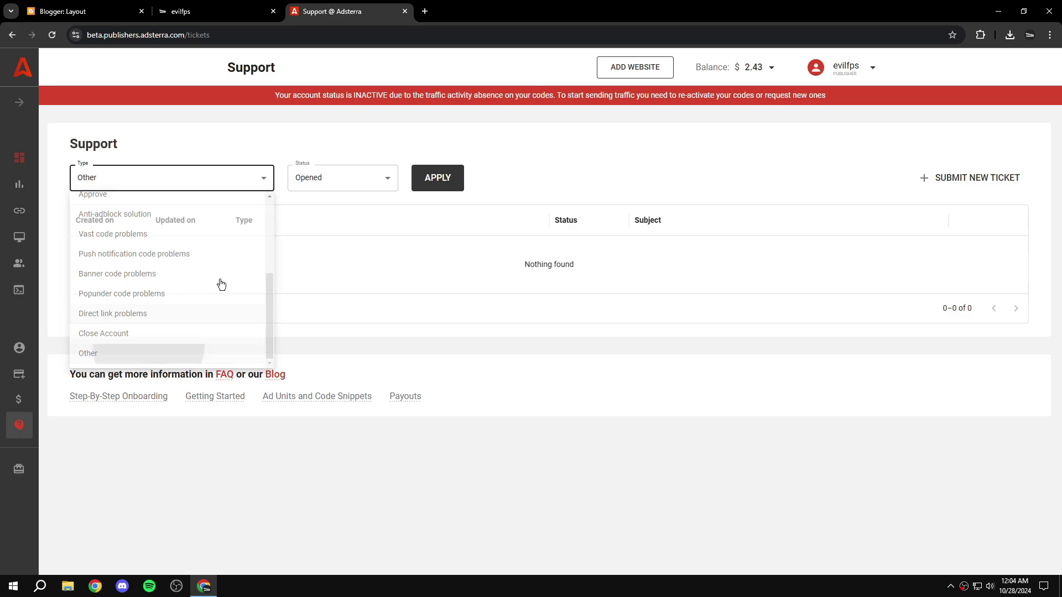
pyautogui.click(323, 167)
pyautogui.click(875, 206)
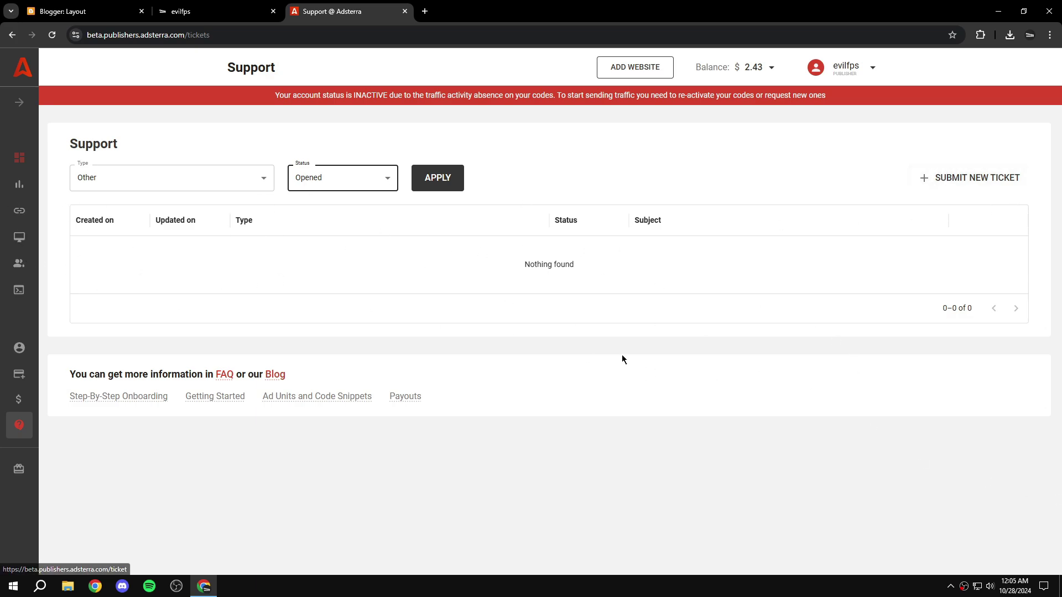
# - Open the Websites page in Adsterra and look over the ad units listed under evilfps.xyz
pyautogui.click(19, 238)
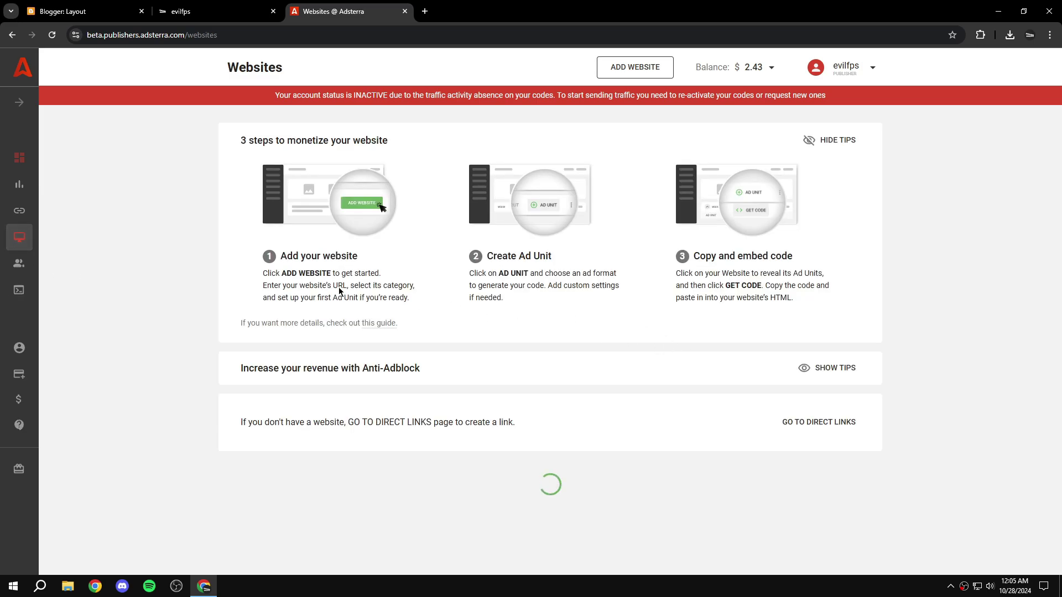
pyautogui.scroll(-1, 424, 332)
pyautogui.scroll(-2, 424, 331)
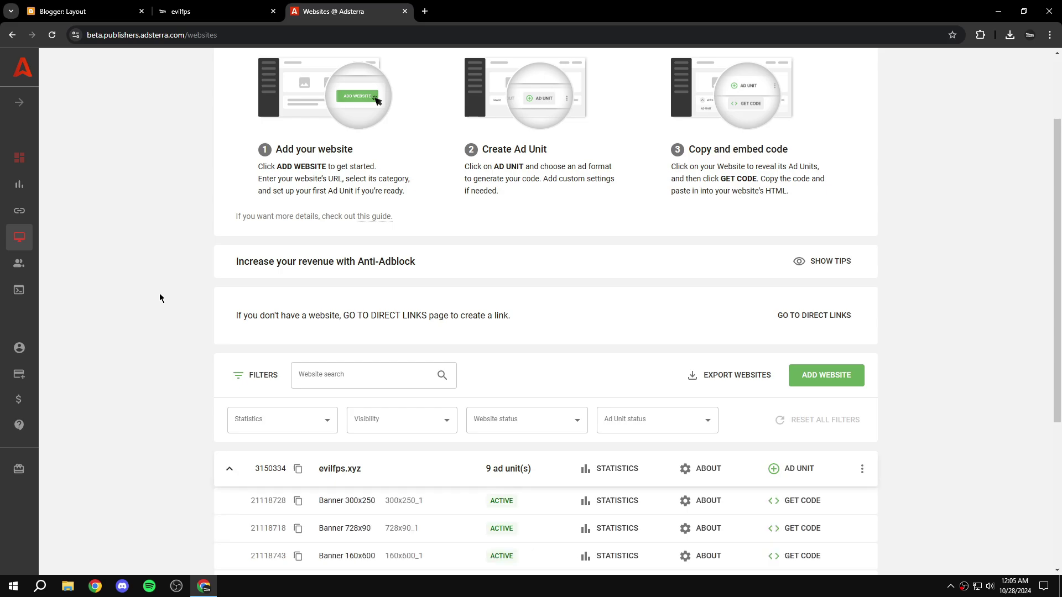
pyautogui.scroll(-3, 162, 299)
pyautogui.scroll(-1, 163, 334)
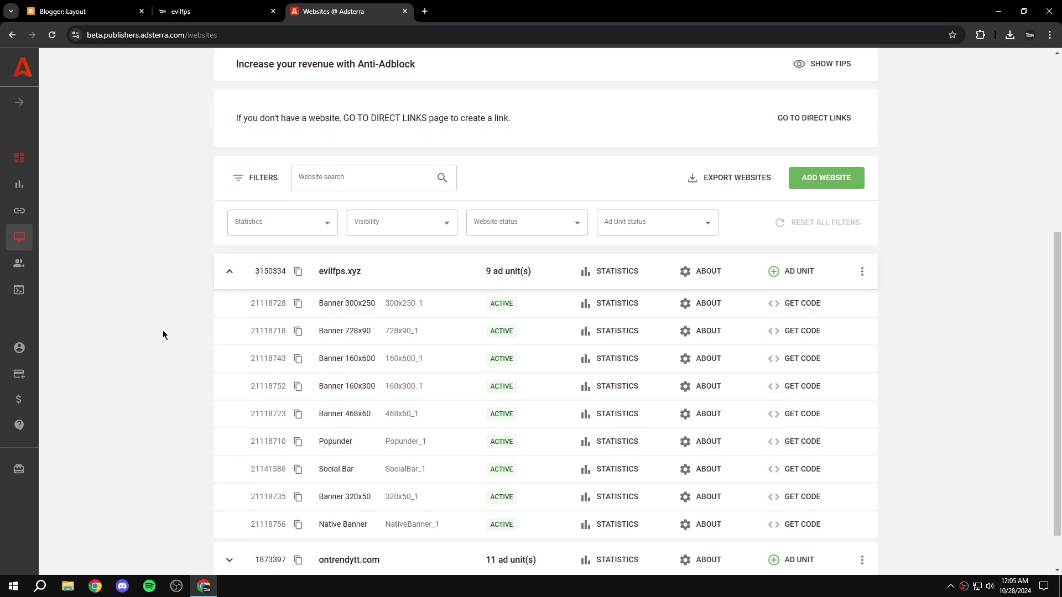
pyautogui.scroll(1, 164, 314)
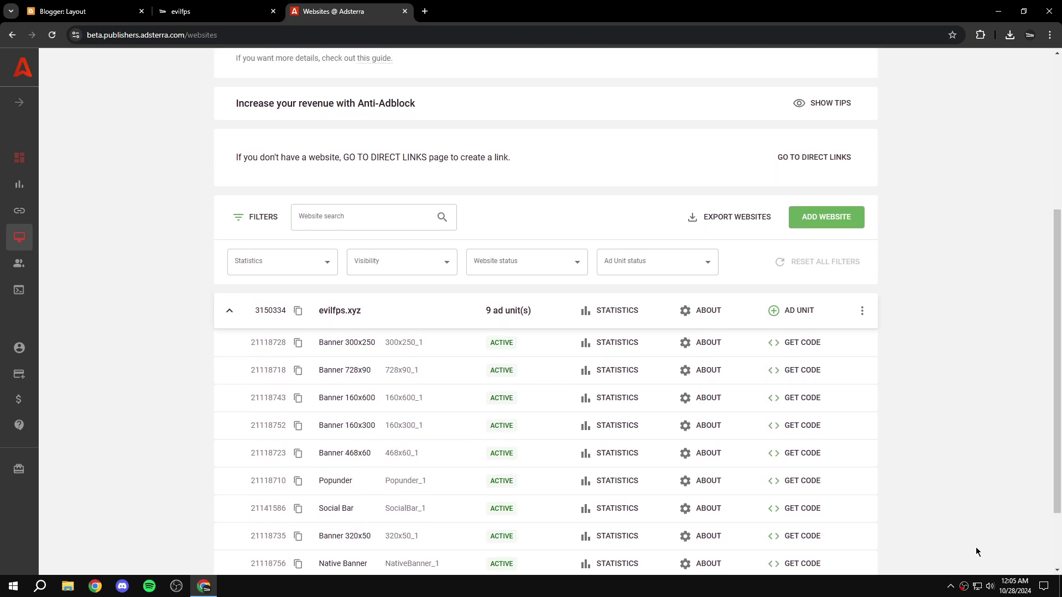
# - Open the code for the evilfps.xyz Banner 300x250 ad unit and read through the script
pyautogui.click(799, 343)
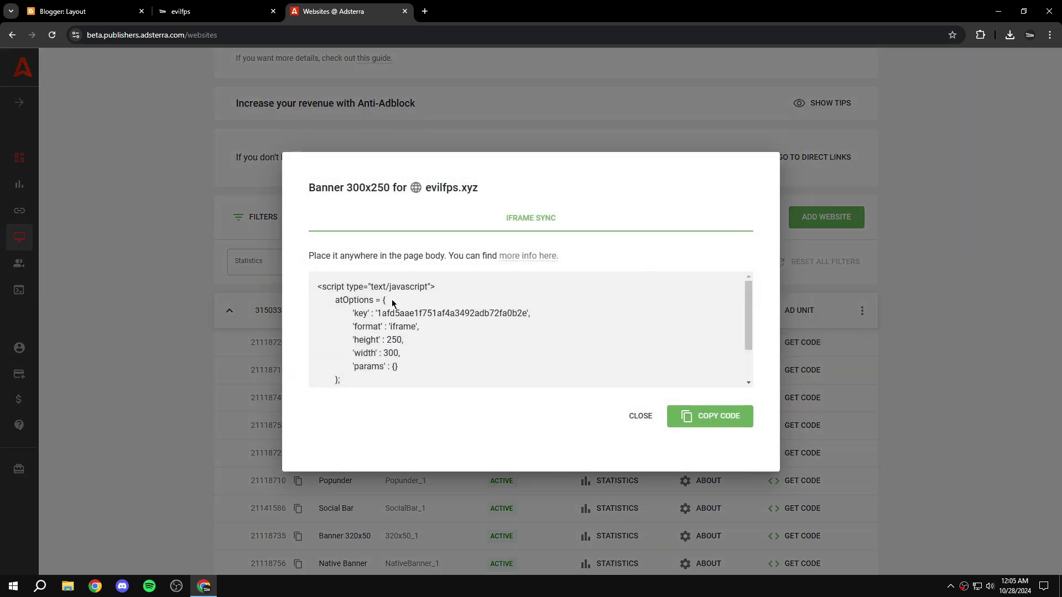
pyautogui.moveTo(371, 290); pyautogui.dragTo(436, 287)
pyautogui.click(449, 293)
pyautogui.moveTo(366, 290); pyautogui.dragTo(380, 299)
pyautogui.click(381, 293)
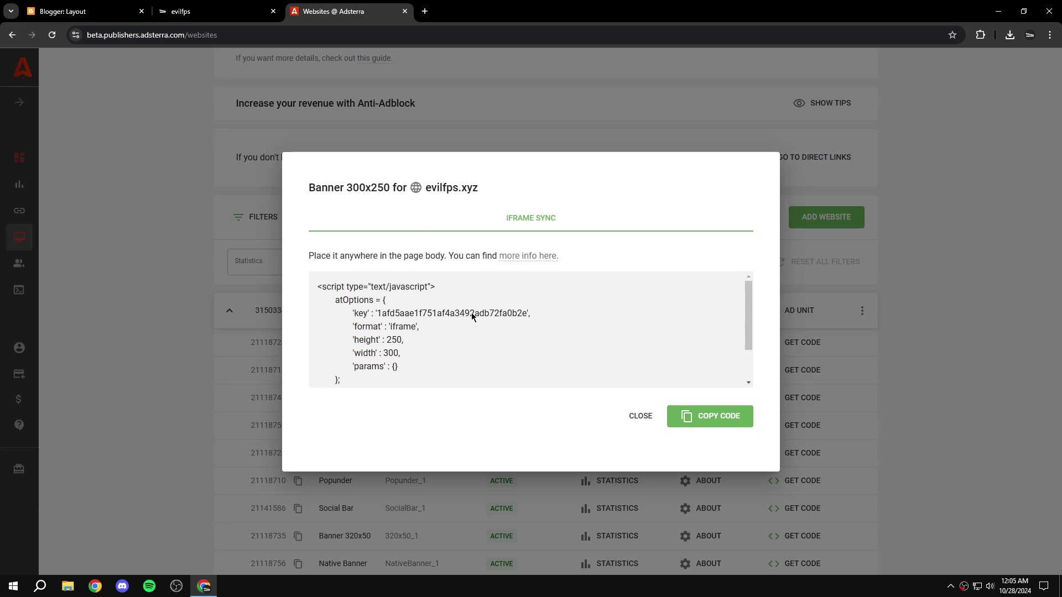
pyautogui.moveTo(422, 327); pyautogui.dragTo(473, 334)
pyautogui.click(338, 315)
pyautogui.moveTo(356, 277); pyautogui.dragTo(463, 307)
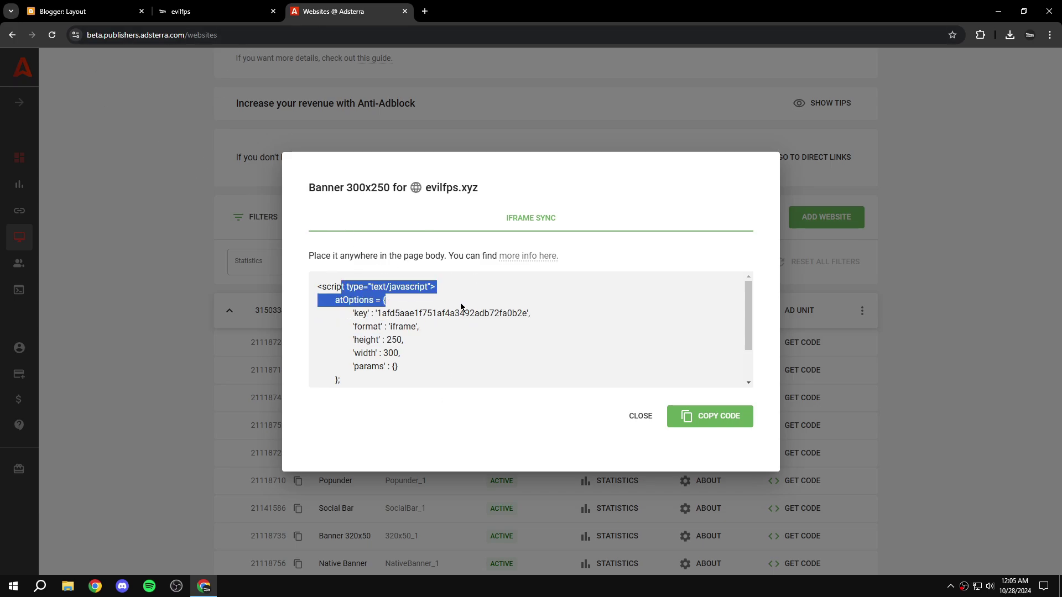
# - Compare the ads on the live evilfps blog with the open Banner 300x250 code in Adsterra
pyautogui.click(212, 7)
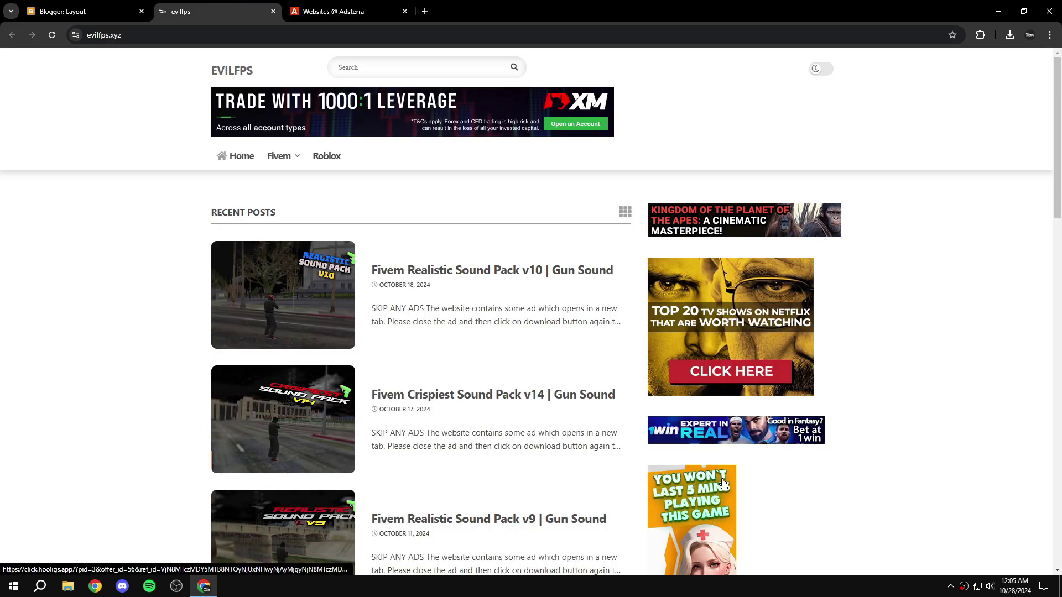
pyautogui.click(321, 5)
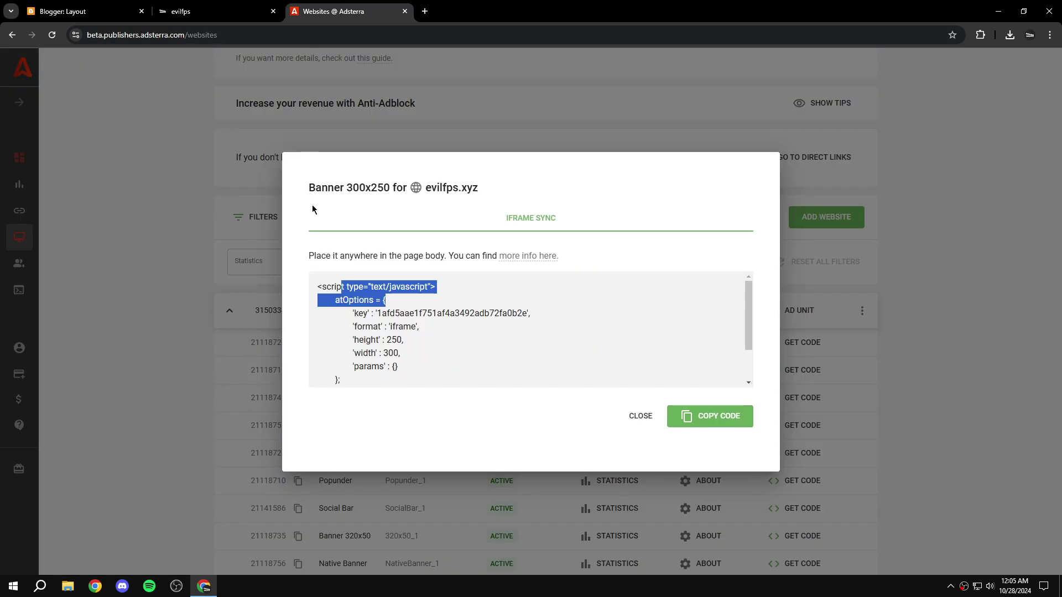
pyautogui.click(544, 313)
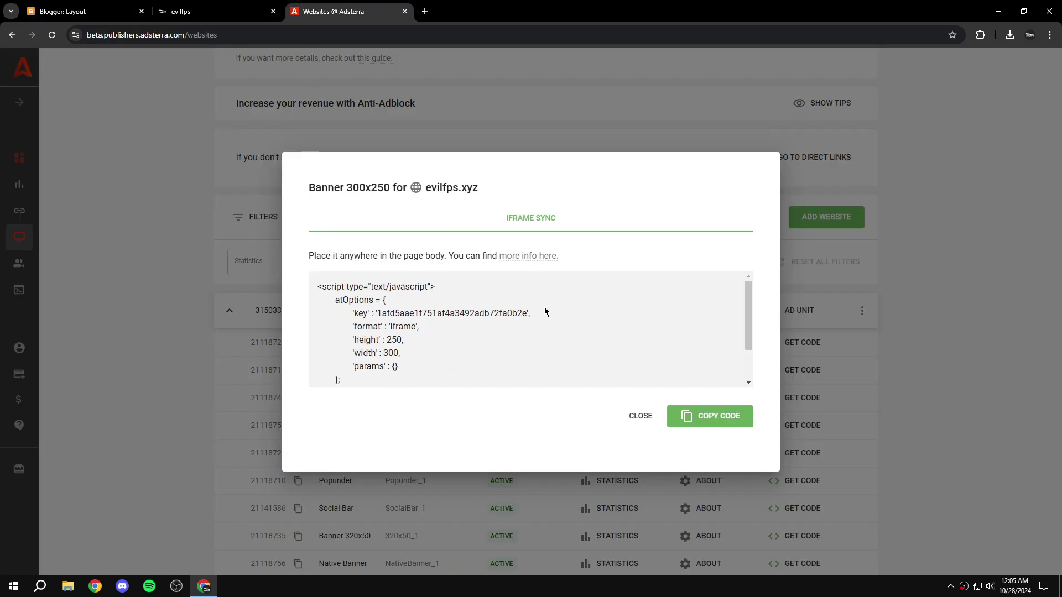
pyautogui.click(569, 211)
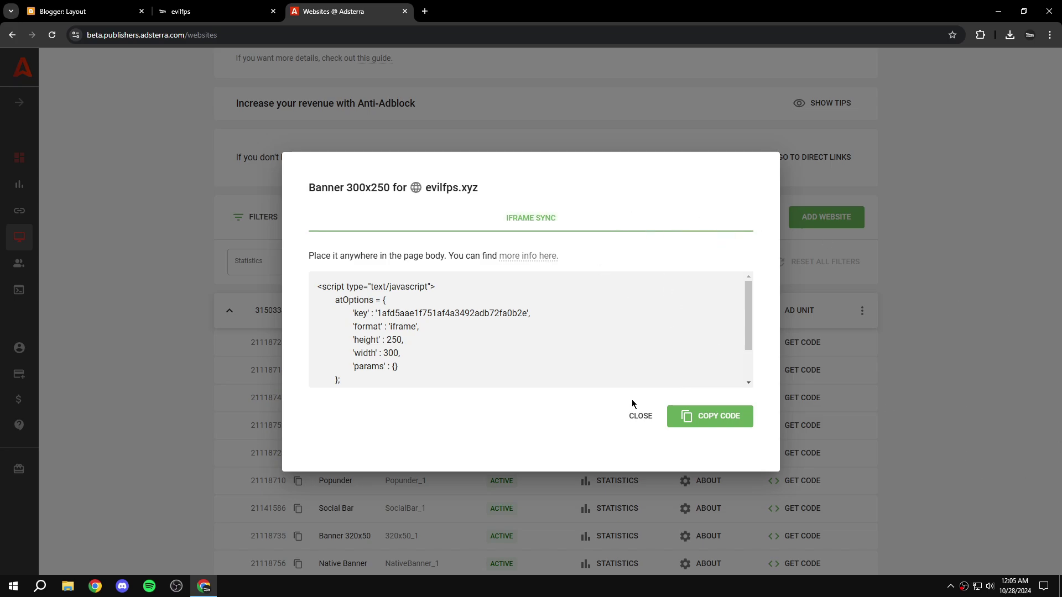
pyautogui.hotkey('ctrl', 'shift', 'Tab')
pyautogui.moveTo(280, 169)
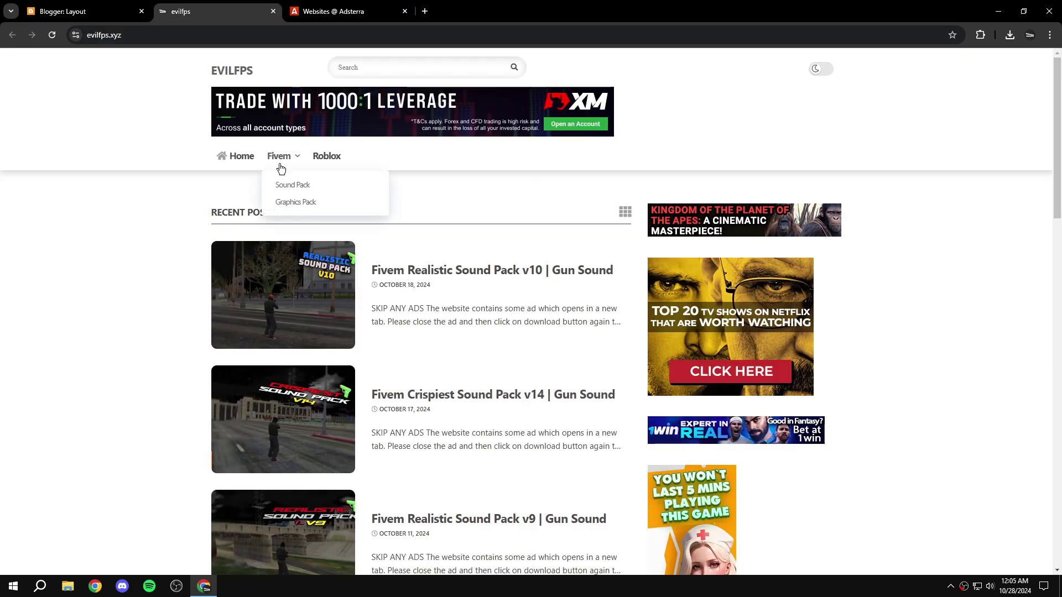
pyautogui.click(288, 3)
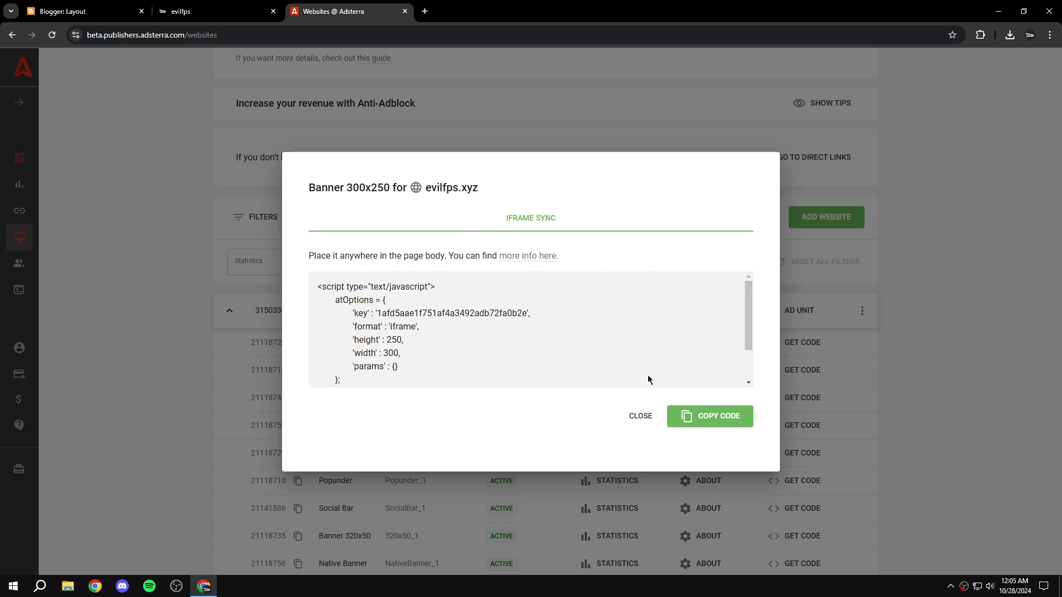
# - Review the Banner 300x250 script again, check the blog's sidebar and header ads, and close the code window in Adsterra
pyautogui.moveTo(401, 379); pyautogui.dragTo(495, 332)
pyautogui.click(325, 290)
pyautogui.click(499, 336)
pyautogui.moveTo(313, 288); pyautogui.dragTo(388, 344)
pyautogui.click(412, 352)
pyautogui.click(249, 7)
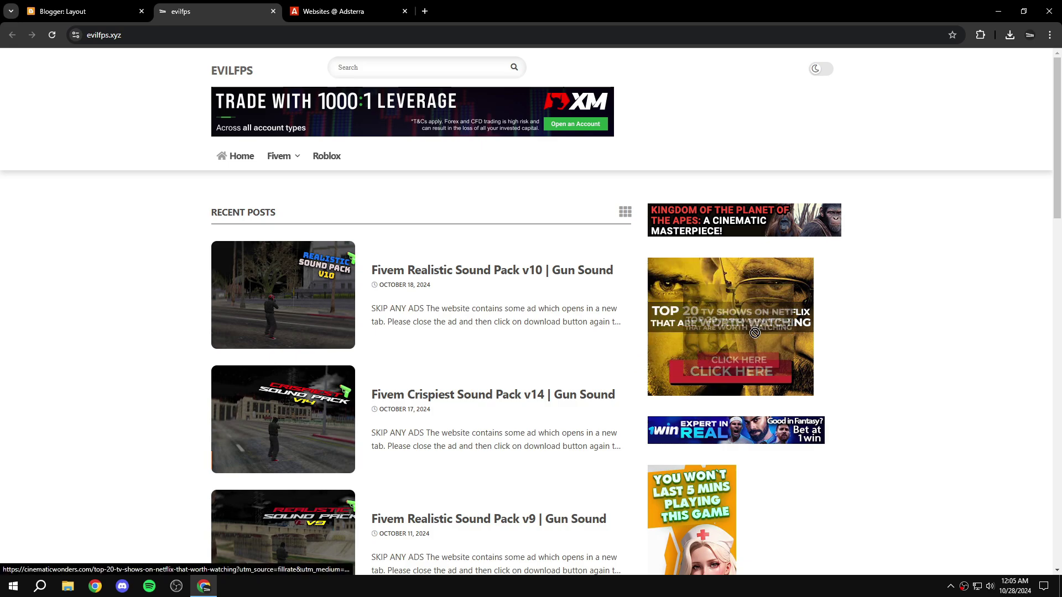
pyautogui.moveTo(682, 319); pyautogui.dragTo(740, 324)
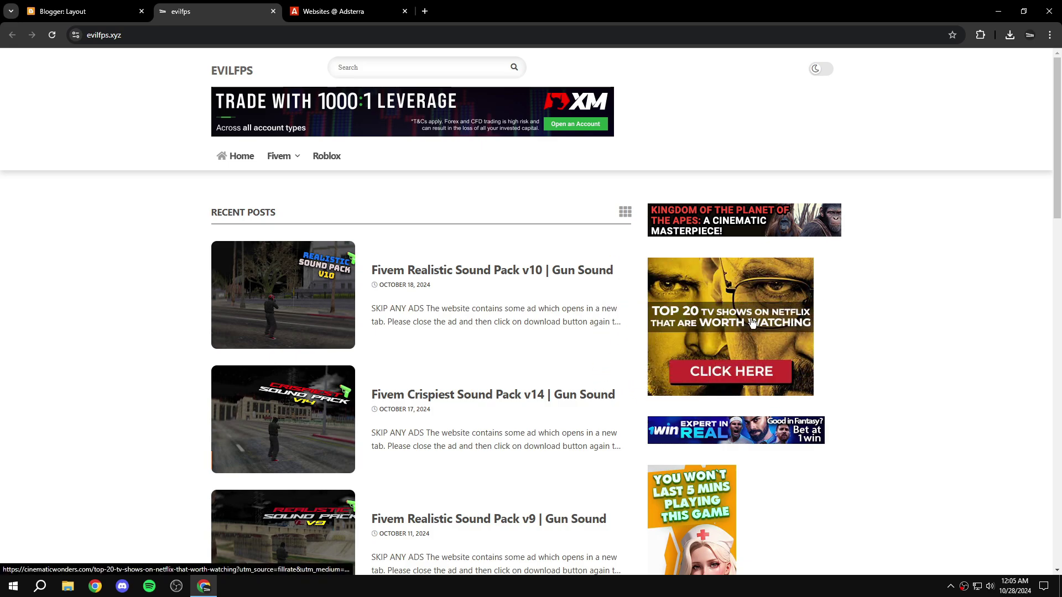
pyautogui.moveTo(587, 101); pyautogui.dragTo(405, 161)
pyautogui.click(303, 5)
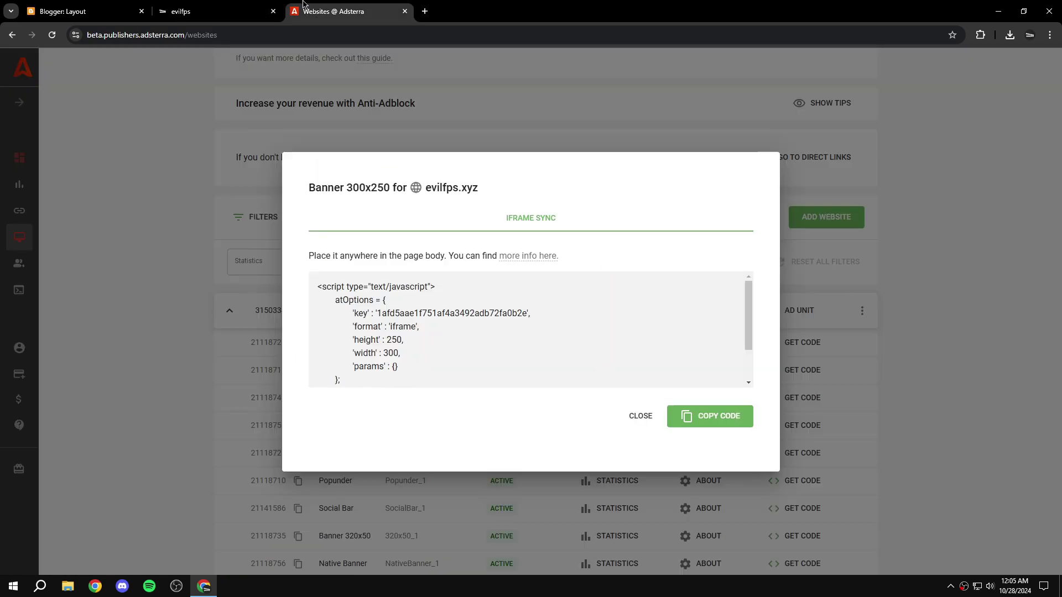
pyautogui.click(190, 155)
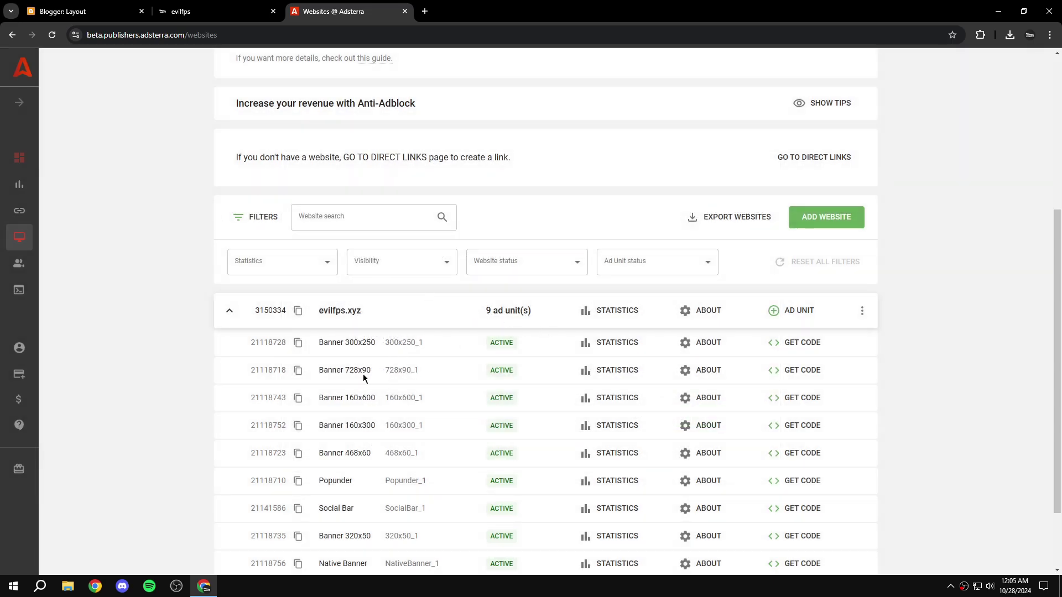
# - From the blog, switch to the Blogger layout and view the Menu section's HTML/JavaScript gadget, closing it without saving
pyautogui.click(243, 10)
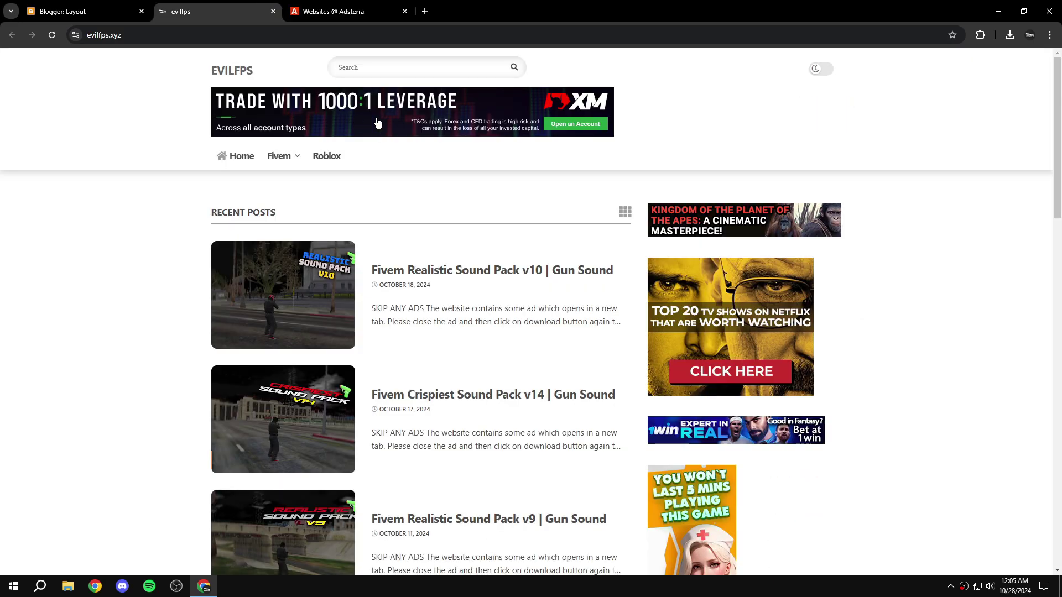
pyautogui.click(78, 4)
pyautogui.middleClick(261, 387)
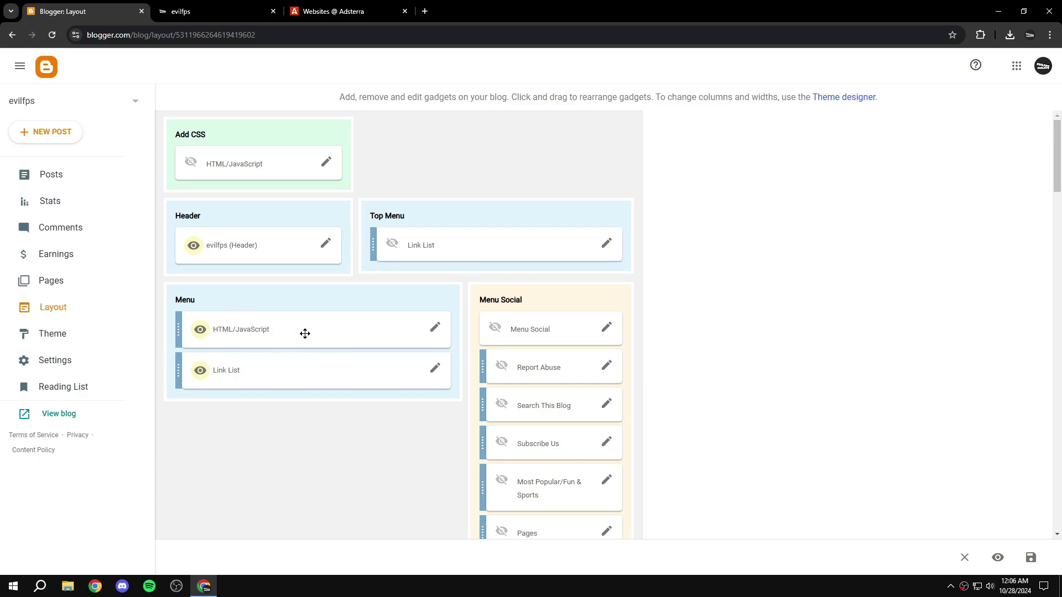
pyautogui.click(435, 328)
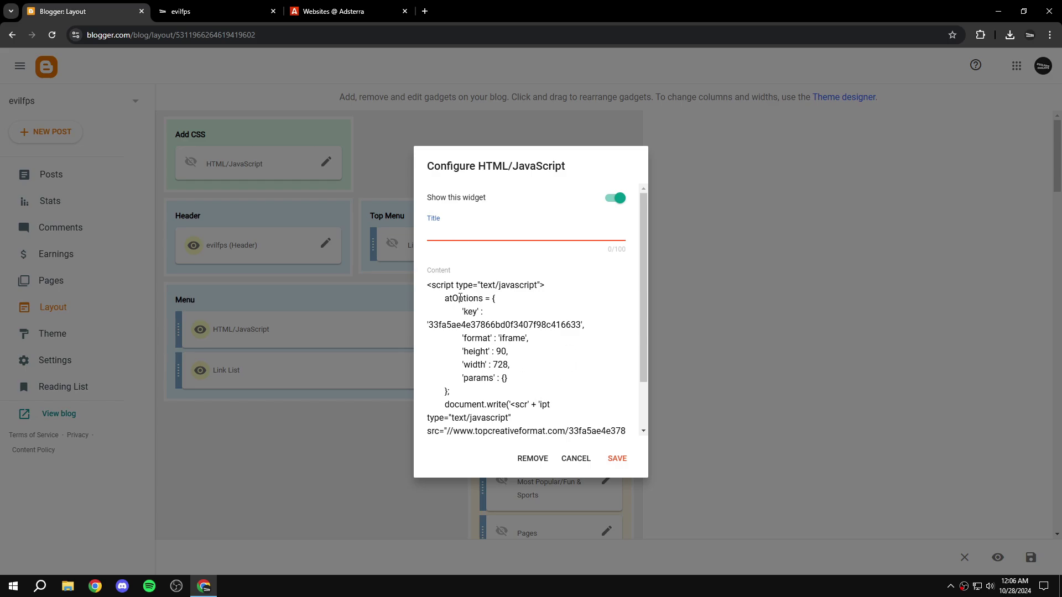
pyautogui.moveTo(435, 166); pyautogui.dragTo(401, 153)
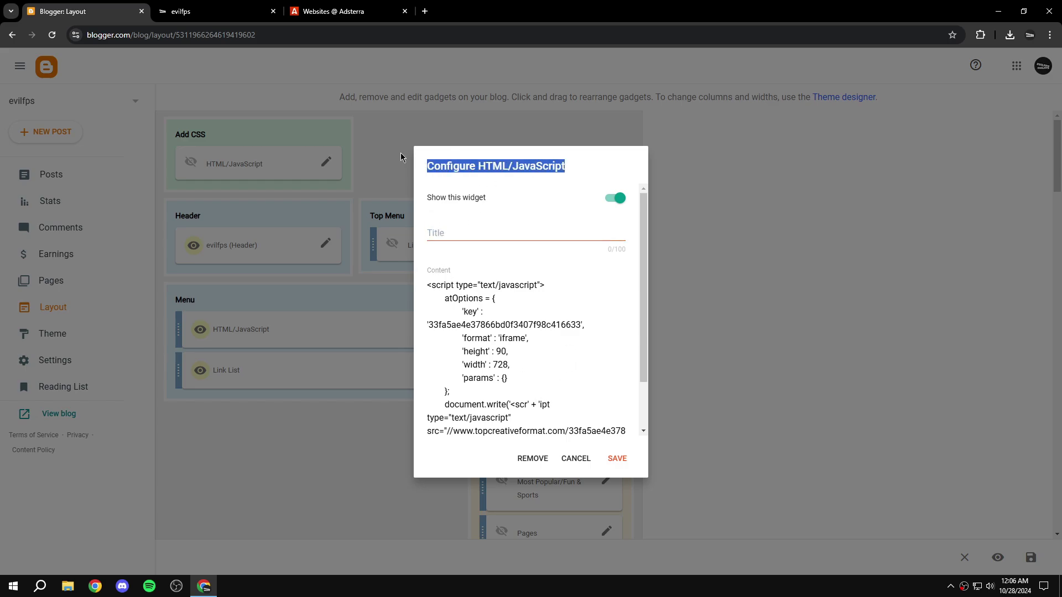
pyautogui.click(576, 459)
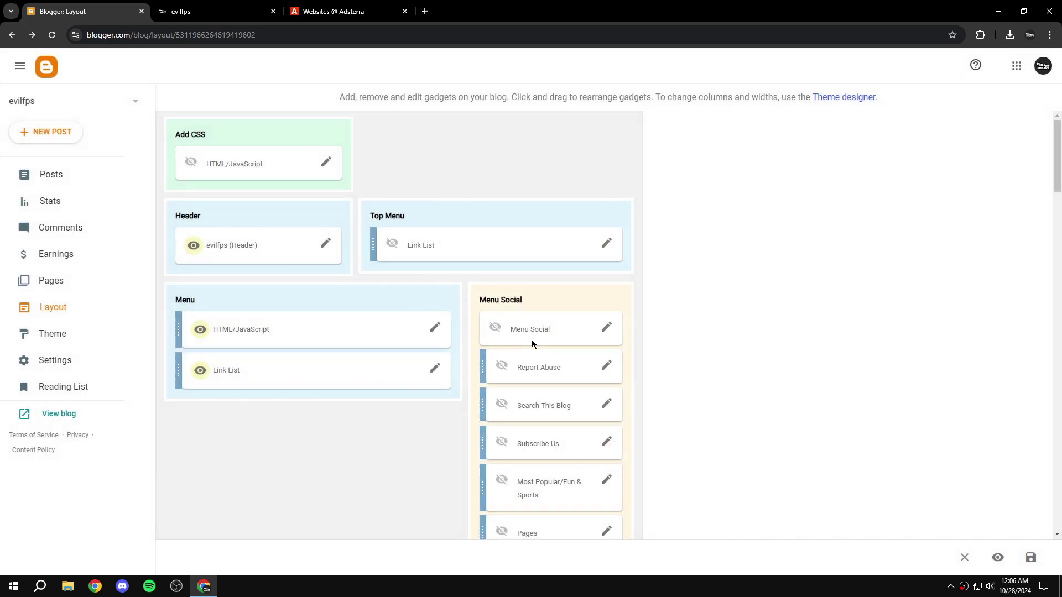
# - Look through the layout's sections from Add CSS and Menu down to Slot Banner and Sidebar for ad gadget positions
pyautogui.scroll(-10, 508, 382)
pyautogui.scroll(-10, 507, 387)
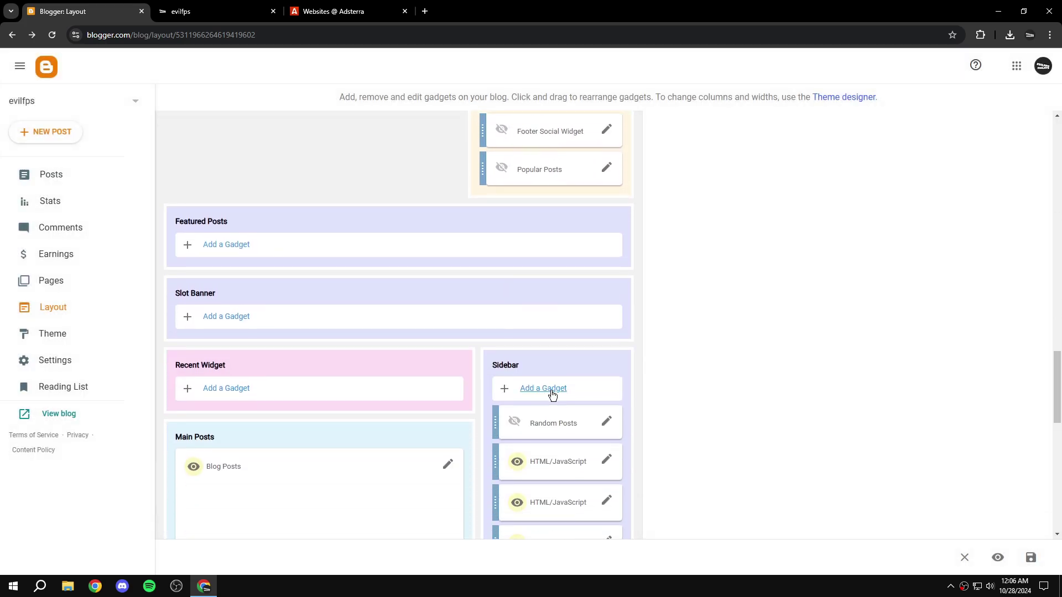
pyautogui.middleClick(695, 430)
pyautogui.scroll(20, 695, 430)
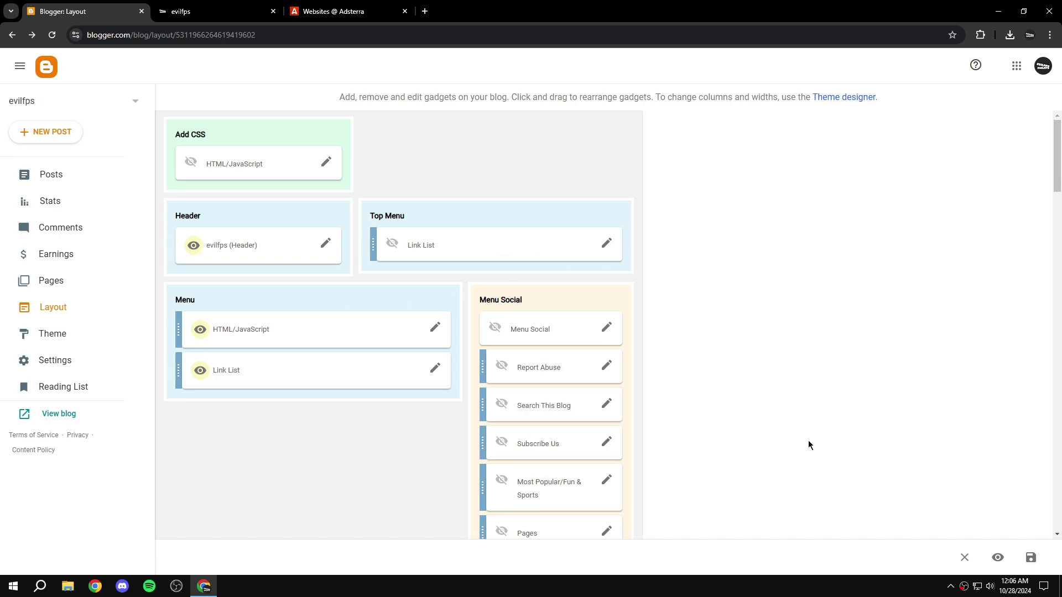
pyautogui.scroll(-19, 719, 387)
pyautogui.middleClick(690, 434)
pyautogui.scroll(-5, 697, 496)
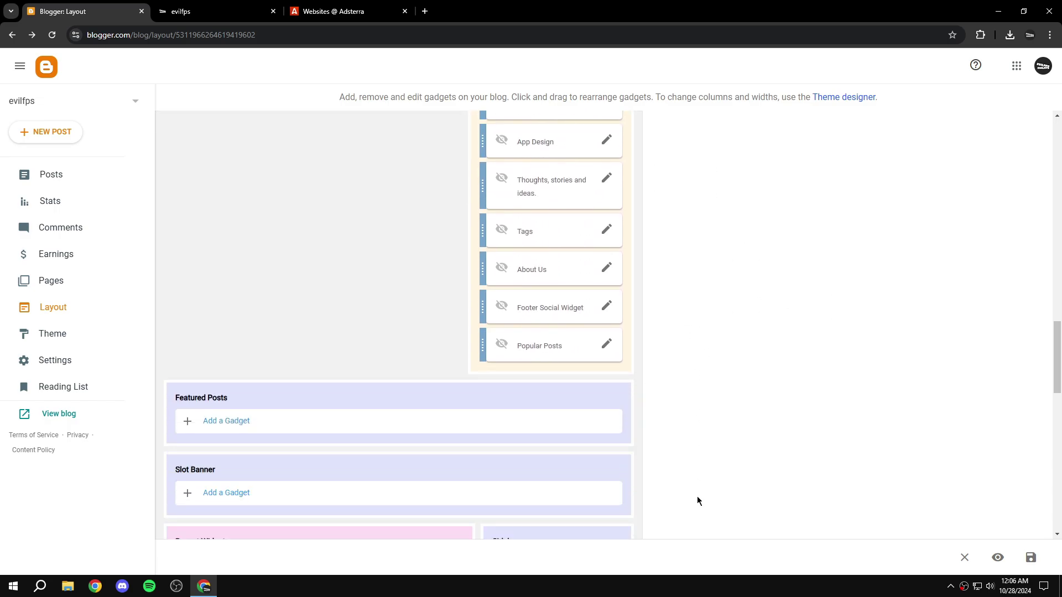
pyautogui.scroll(20, 578, 211)
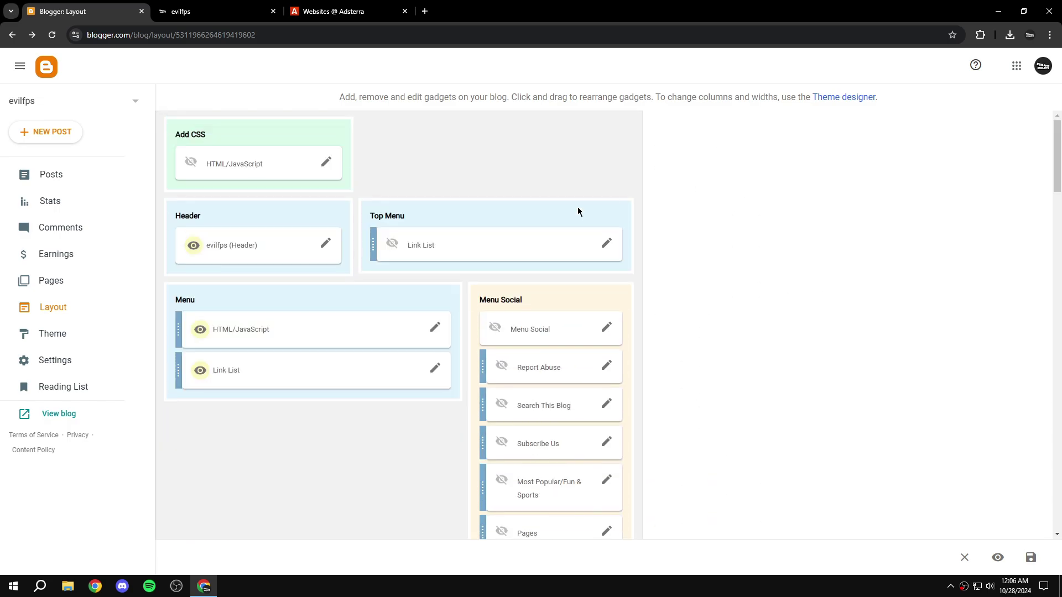
# - Open the Menu section's HTML/JavaScript gadget and examine the height and width settings in its ad code
pyautogui.click(436, 330)
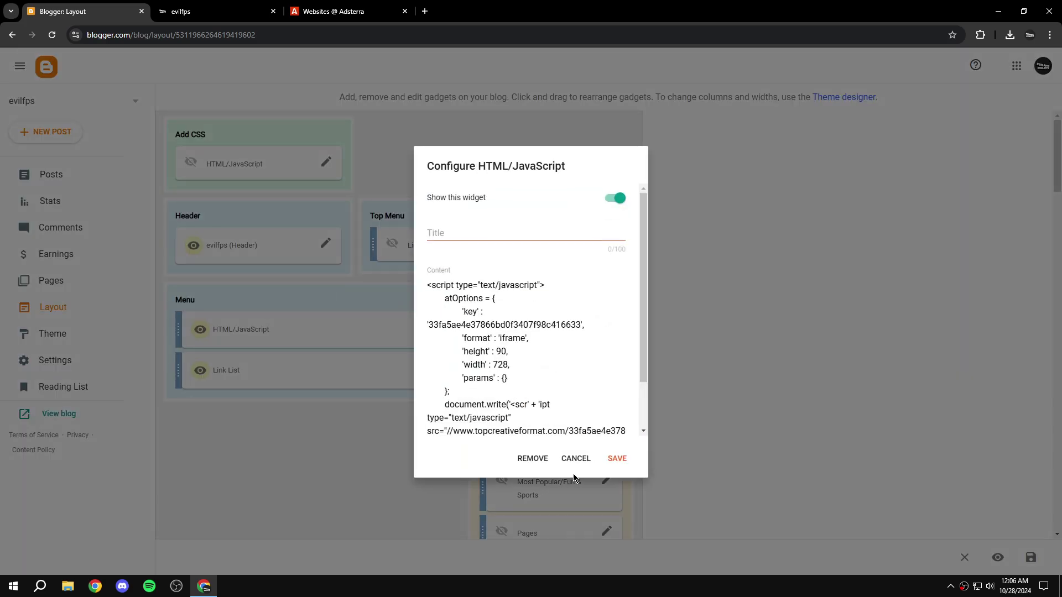
pyautogui.click(575, 459)
pyautogui.click(434, 330)
pyautogui.moveTo(447, 166); pyautogui.dragTo(568, 164)
pyautogui.click(431, 231)
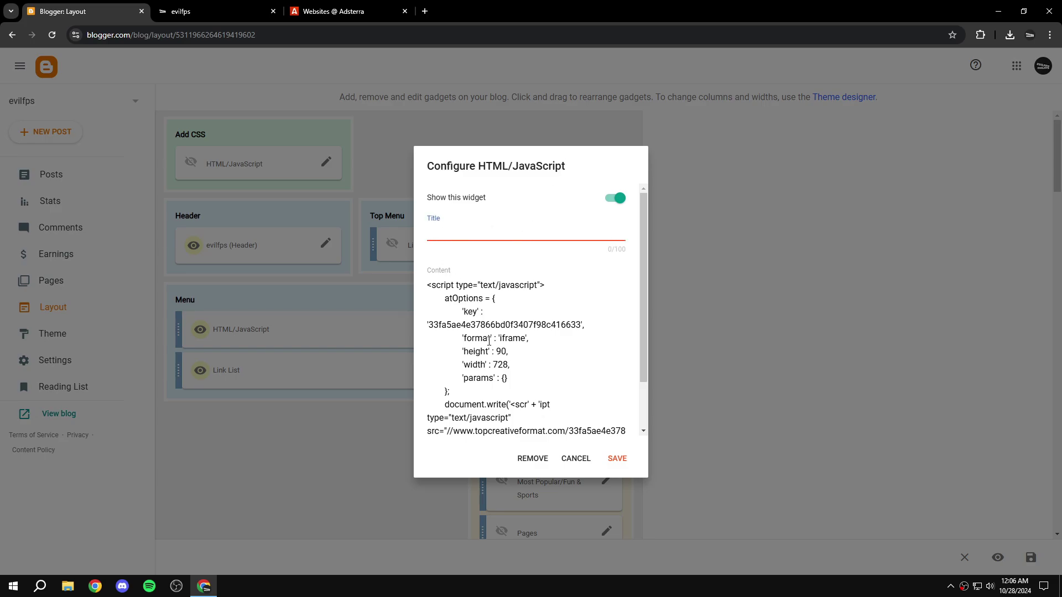
pyautogui.moveTo(507, 366); pyautogui.dragTo(496, 366)
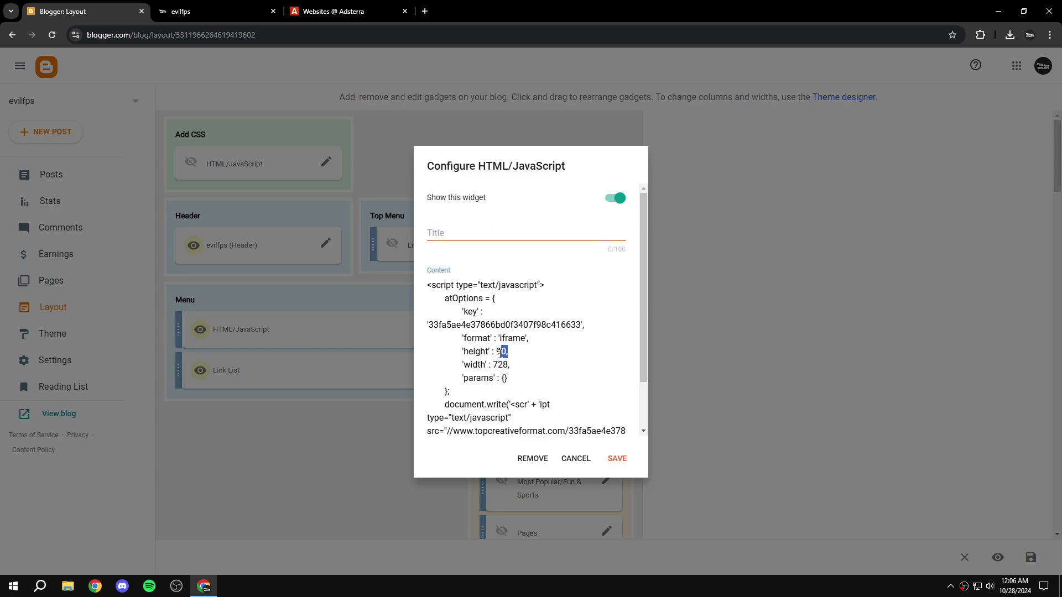
# - Check the blog's header banner and copy the Banner 728x90 code for evilfps.xyz in Adsterra
pyautogui.click(234, 6)
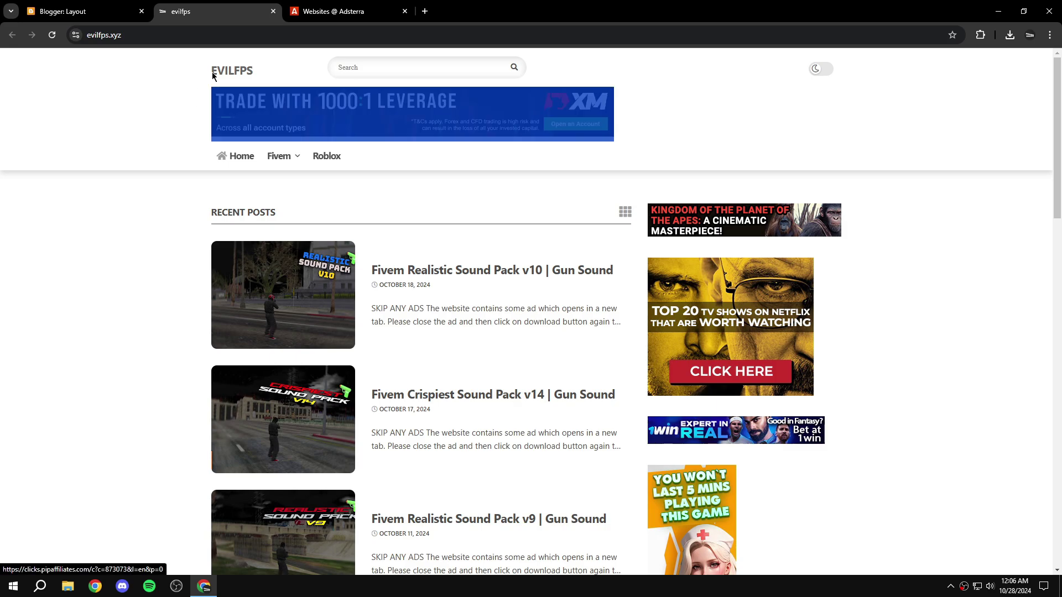
pyautogui.click(348, 8)
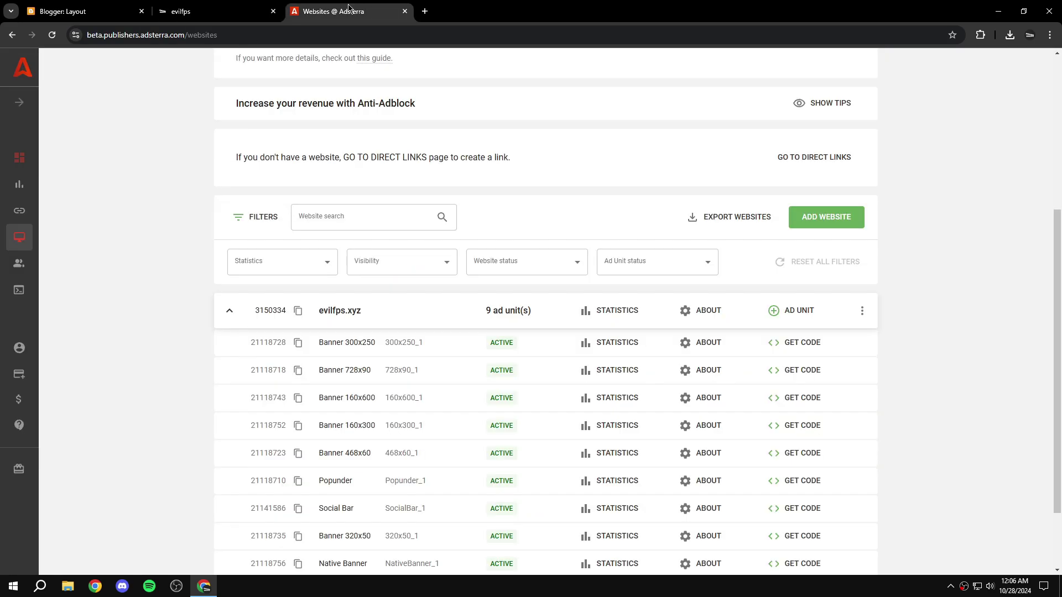
pyautogui.click(800, 370)
pyautogui.click(680, 412)
# - Try replacing the Menu gadget's content in Blogger with the copied Banner 728x90 code, and cancel the edit
pyautogui.click(100, 17)
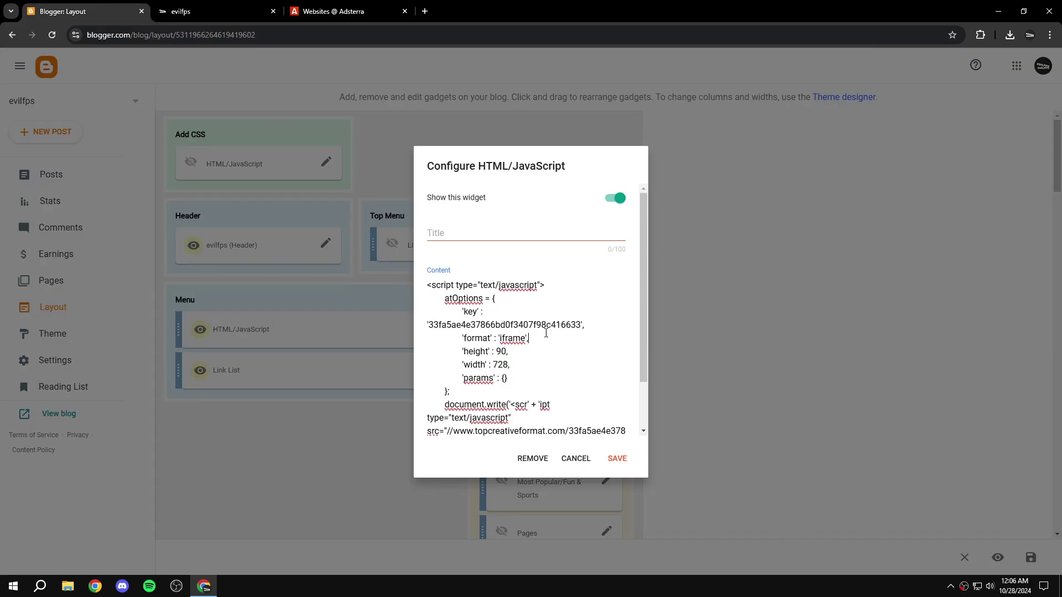
pyautogui.hotkey('ctrl', 'a')
pyautogui.hotkey('ctrl', 'v')
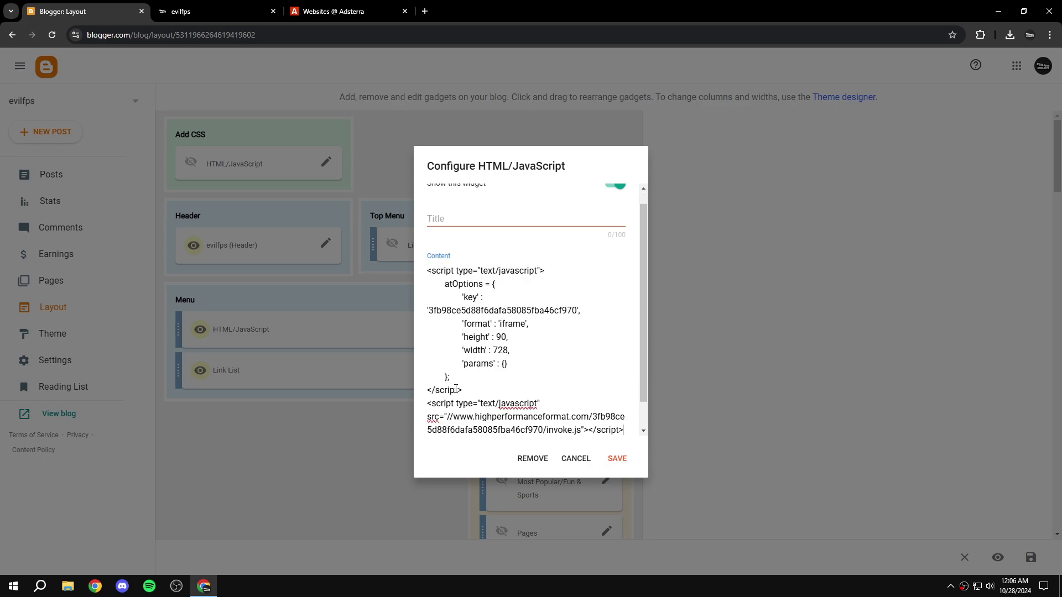
pyautogui.click(570, 459)
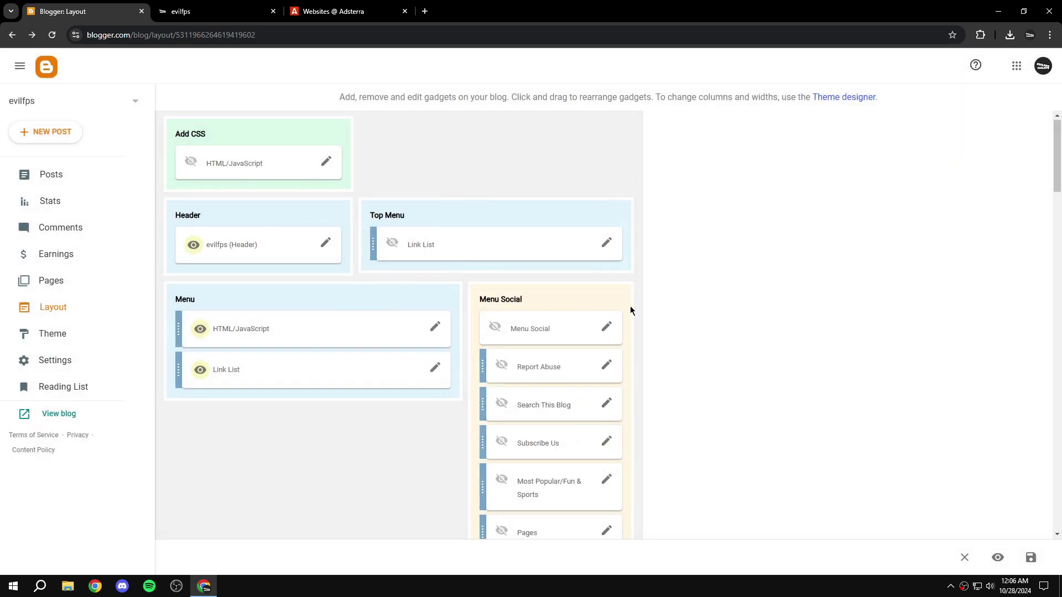
# - Compare the ads on the evilfps blog with the gadget positions in Blogger's layout, from the Menu section down to the Sidebar
pyautogui.scroll(-3, 457, 208)
pyautogui.hotkey('ctrl', 'Tab')
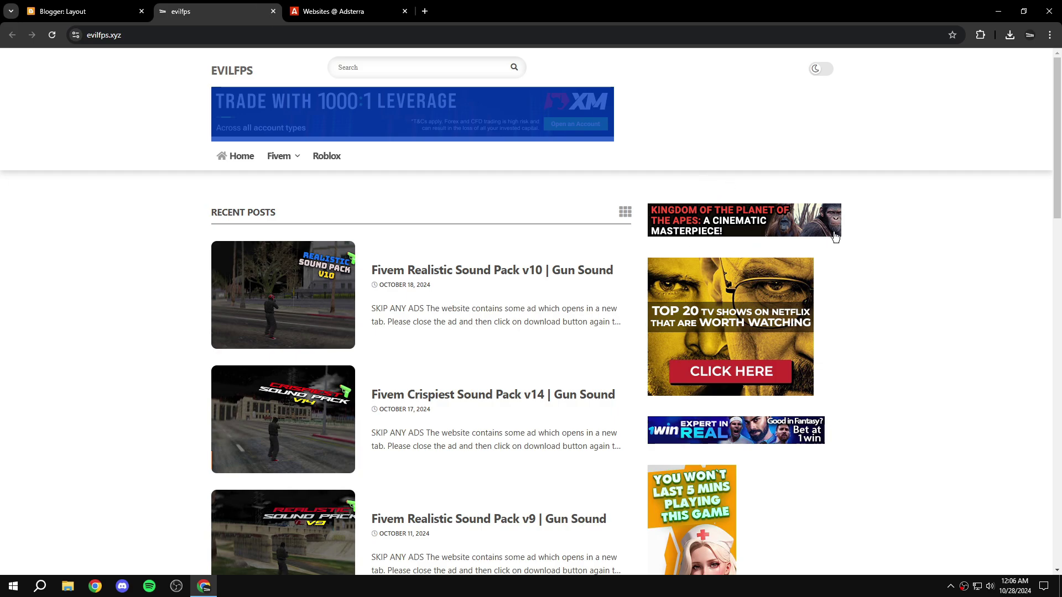
pyautogui.hotkey('ctrl', 'shift', 'Tab')
pyautogui.scroll(-9, 520, 434)
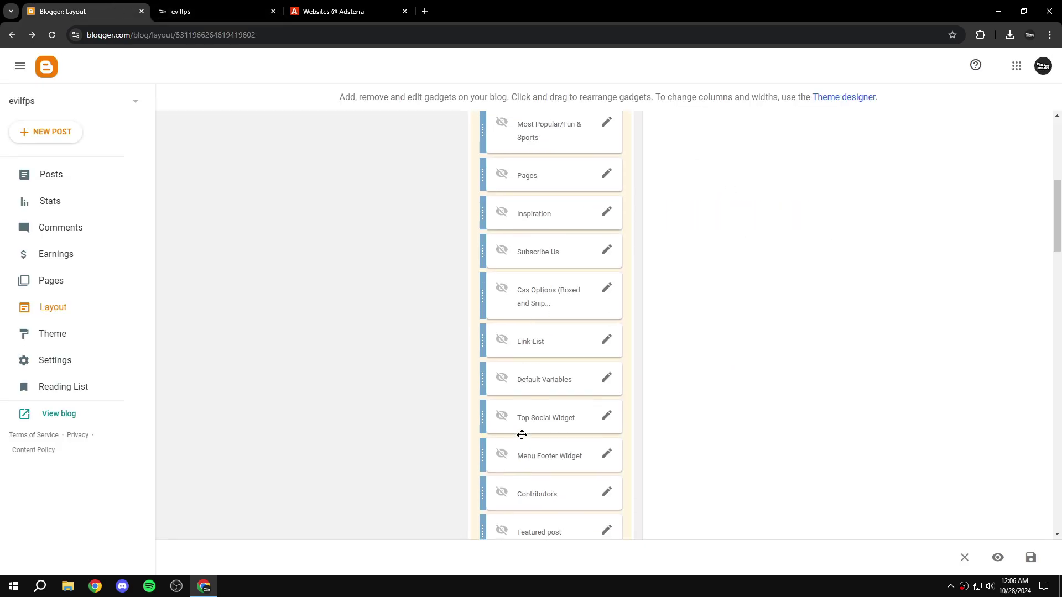
pyautogui.scroll(-9, 520, 435)
pyautogui.scroll(11, 533, 434)
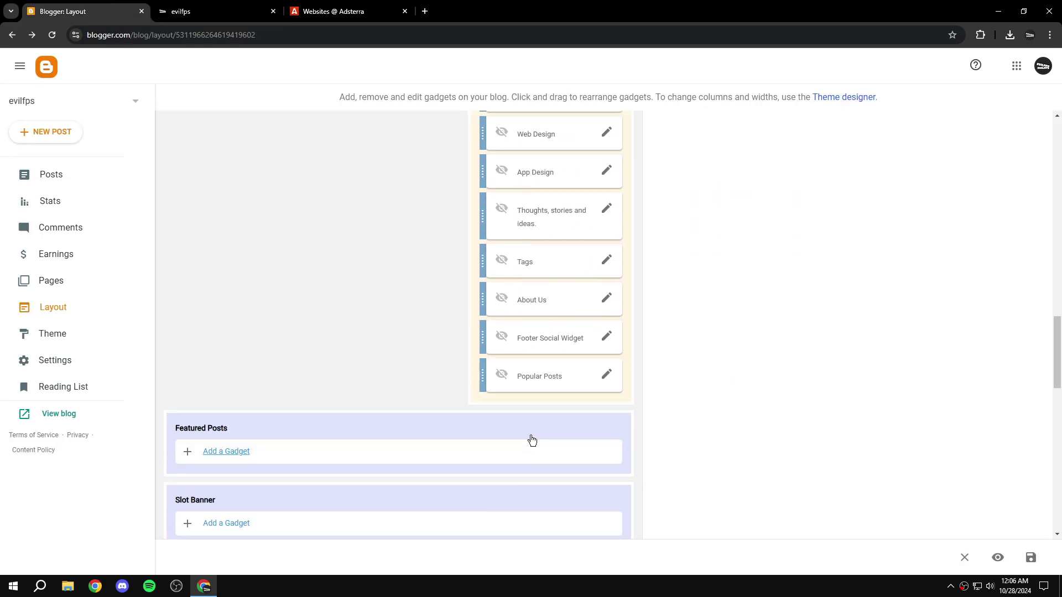
pyautogui.scroll(10, 536, 487)
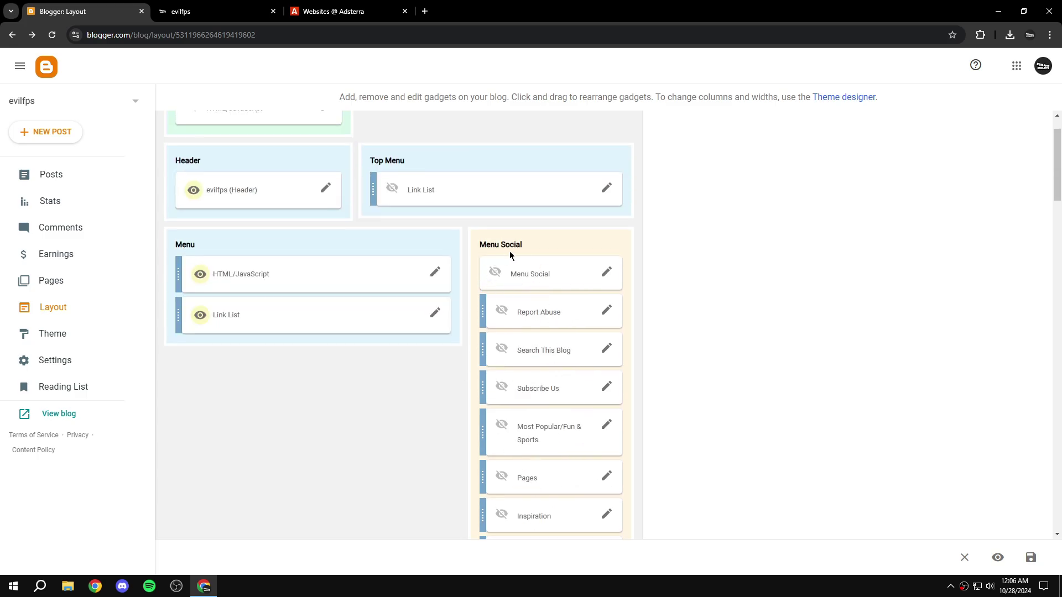
pyautogui.hotkey('ctrl', 'Tab')
pyautogui.hotkey('ctrl', 'shift', 'Tab')
pyautogui.scroll(-6, 590, 457)
pyautogui.scroll(-15, 591, 463)
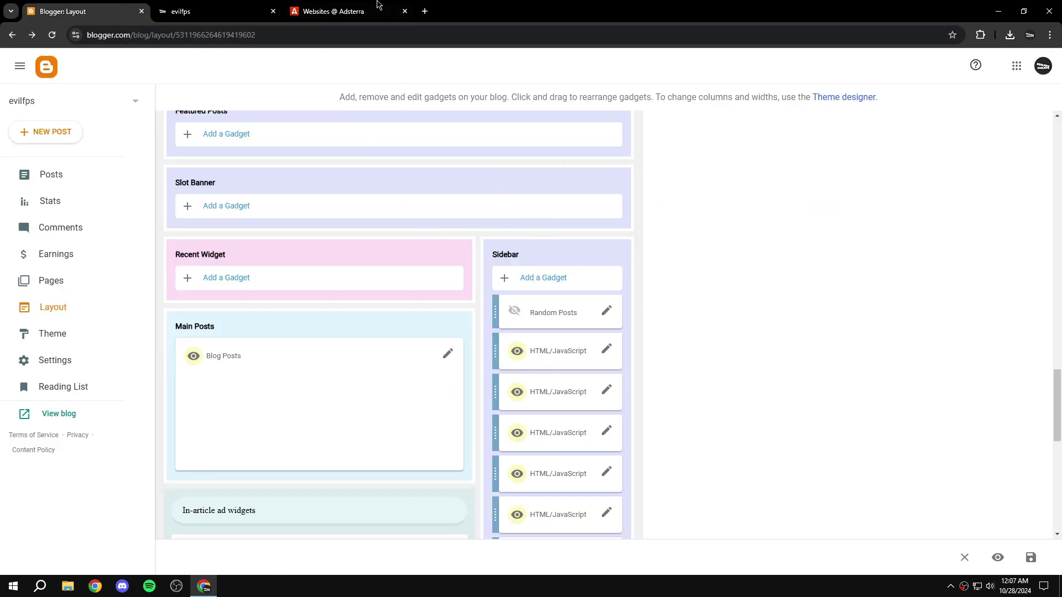
pyautogui.click(331, 11)
pyautogui.hotkey('ctrl', 'shift', 'Tab')
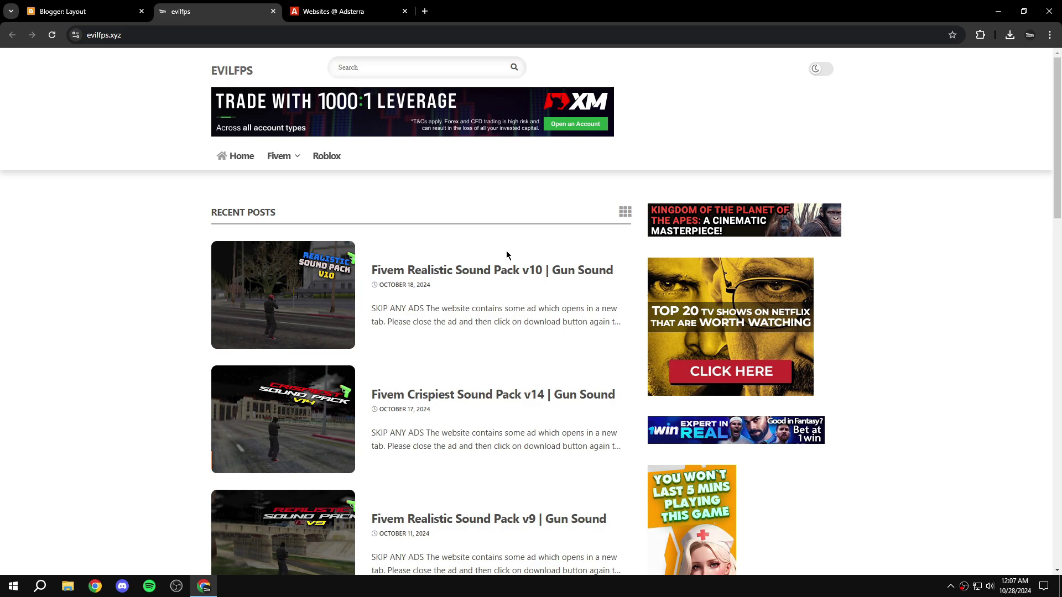
pyautogui.hotkey('ctrl', 'shift', 'Tab')
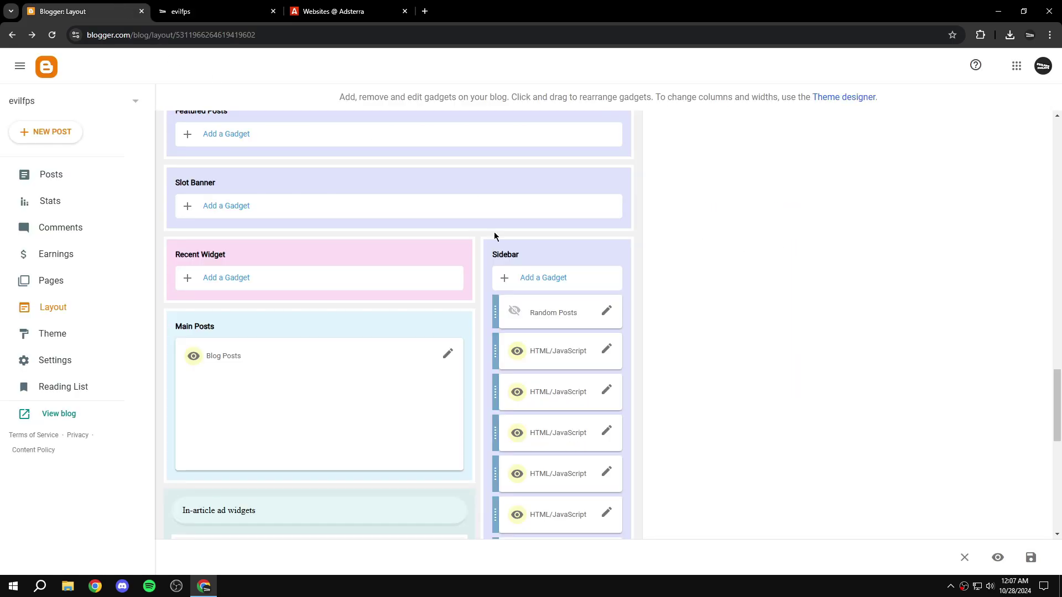
# - Check the banner width in the Sidebar's first HTML/JavaScript gadget and copy the Banner 468x60 code for evilfps.xyz in Adsterra
pyautogui.click(605, 352)
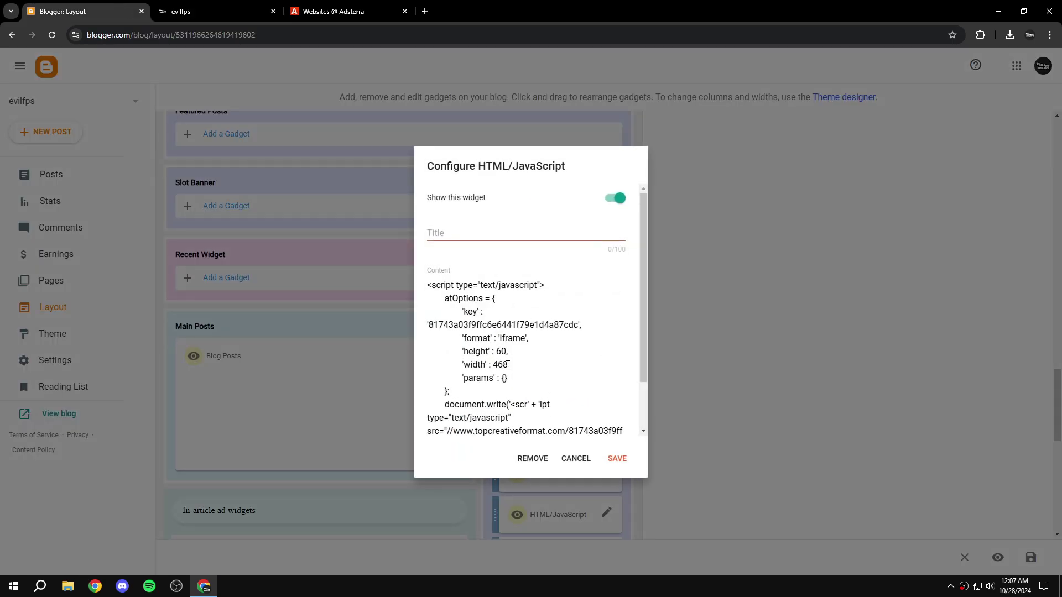
pyautogui.moveTo(507, 365); pyautogui.dragTo(489, 365)
pyautogui.click(337, 12)
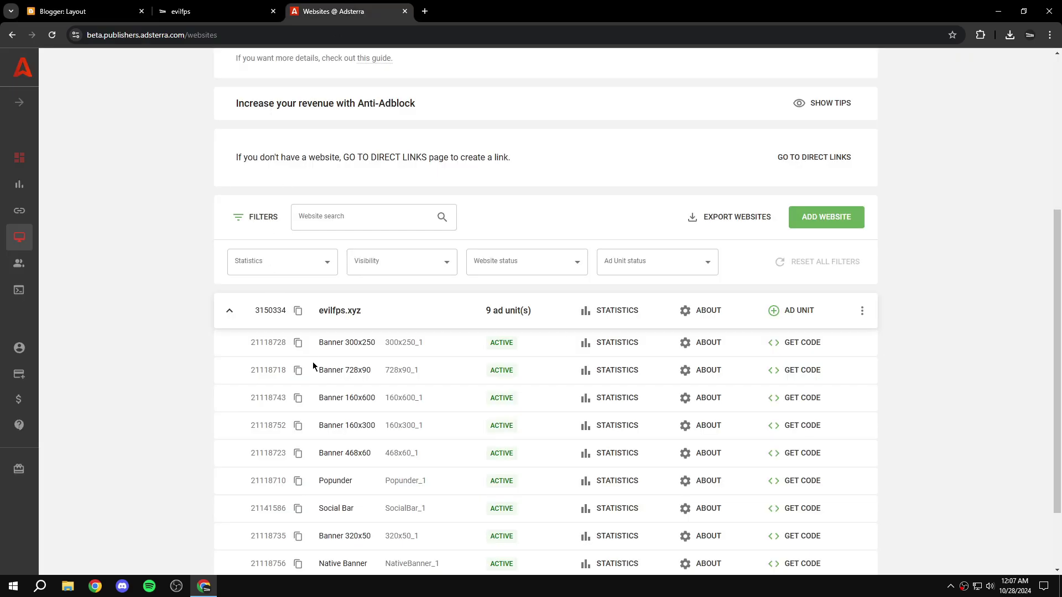
pyautogui.tripleClick(362, 451)
pyautogui.click(801, 453)
pyautogui.click(710, 415)
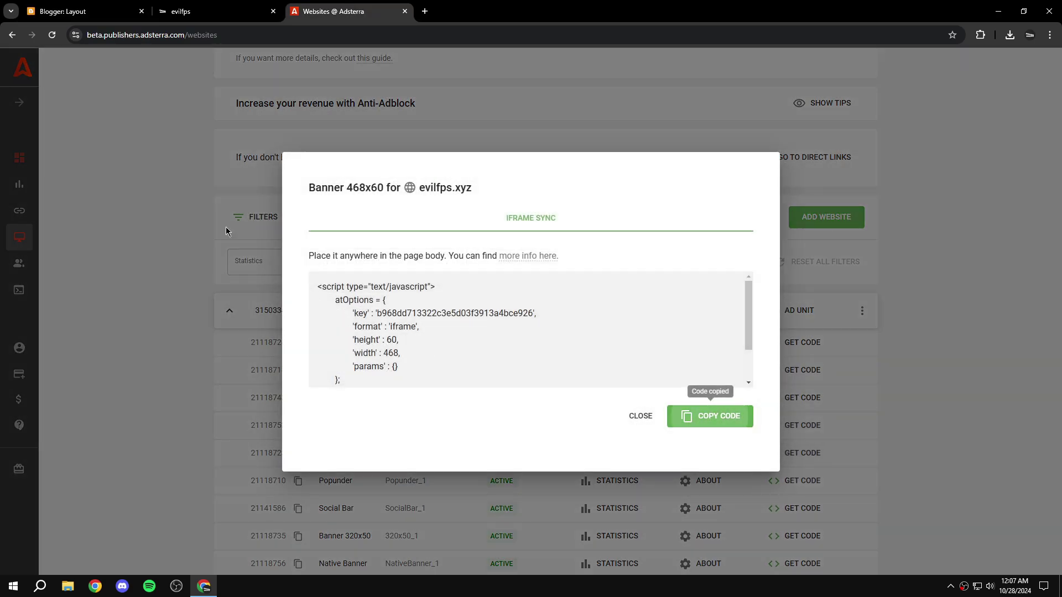
# - Try replacing the first Sidebar HTML/JavaScript gadget's content in Blogger with the copied Banner 468x60 code, and cancel the edit
pyautogui.click(92, 6)
pyautogui.hotkey('ctrl', 'a')
pyautogui.write('<script type="text/javascript"> \tatOptions = { \t\t\'key\' : \'b968dd713322c3e5d03f3913a4bce926\', \t\t\'format\' : \'iframe\', \t\t\'height\' : 60, \t\t\'width\' : 468, \t\t\'params\' : {} \t}; </script> <script type="text/javascript" src="//www.highperformanceformat.com/b968dd713322c3e5d03f3913a4bce926/invoke.js"></script>')
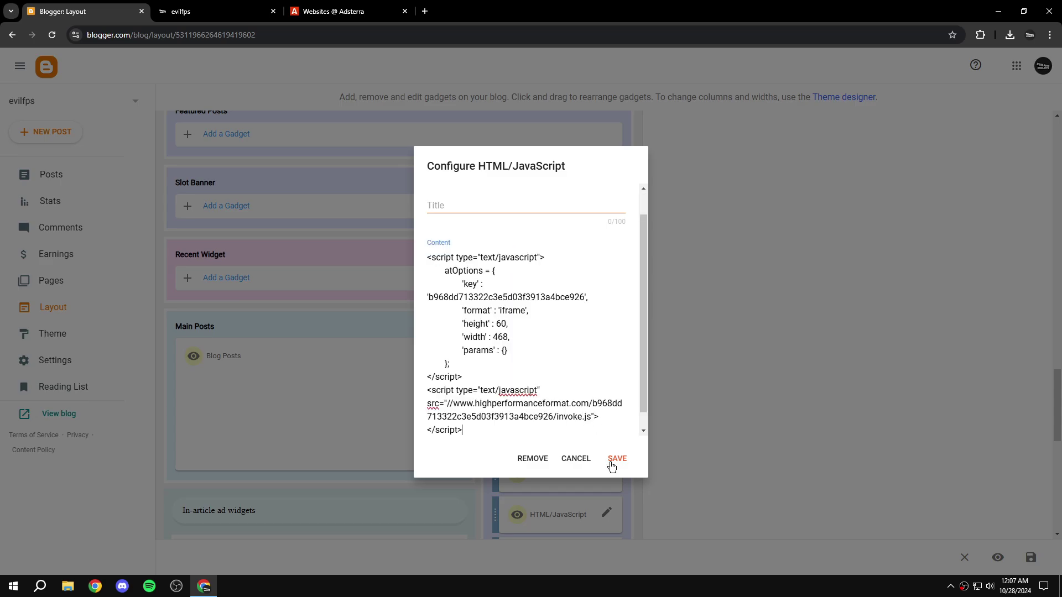
pyautogui.click(561, 466)
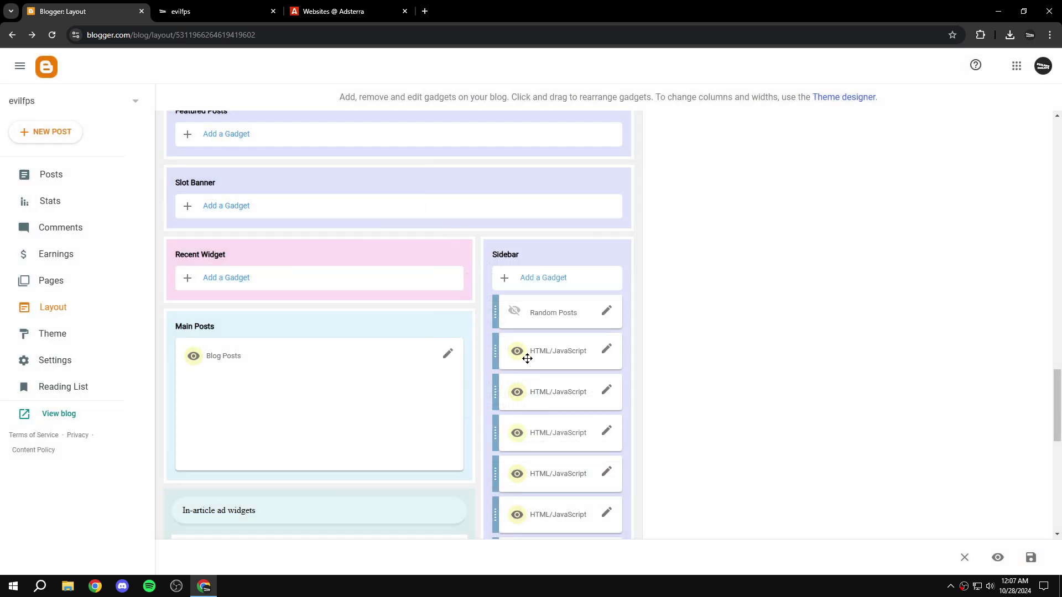
# - Open the Sidebar's second HTML/JavaScript gadget to check its banner size, and copy the Banner 300x250 code for evilfps.xyz in Adsterra
pyautogui.click(604, 397)
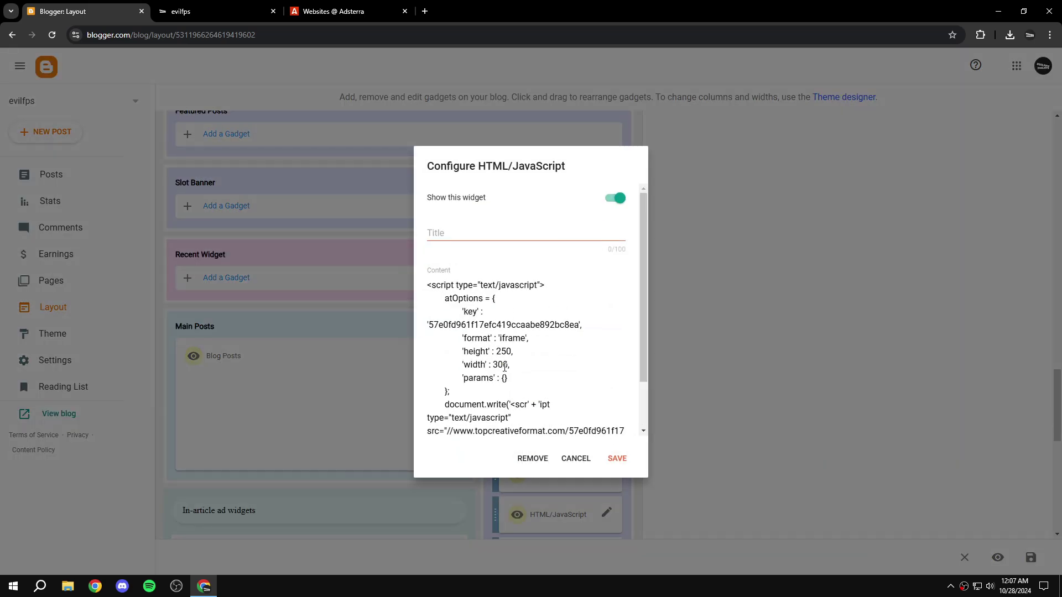
pyautogui.click(332, 6)
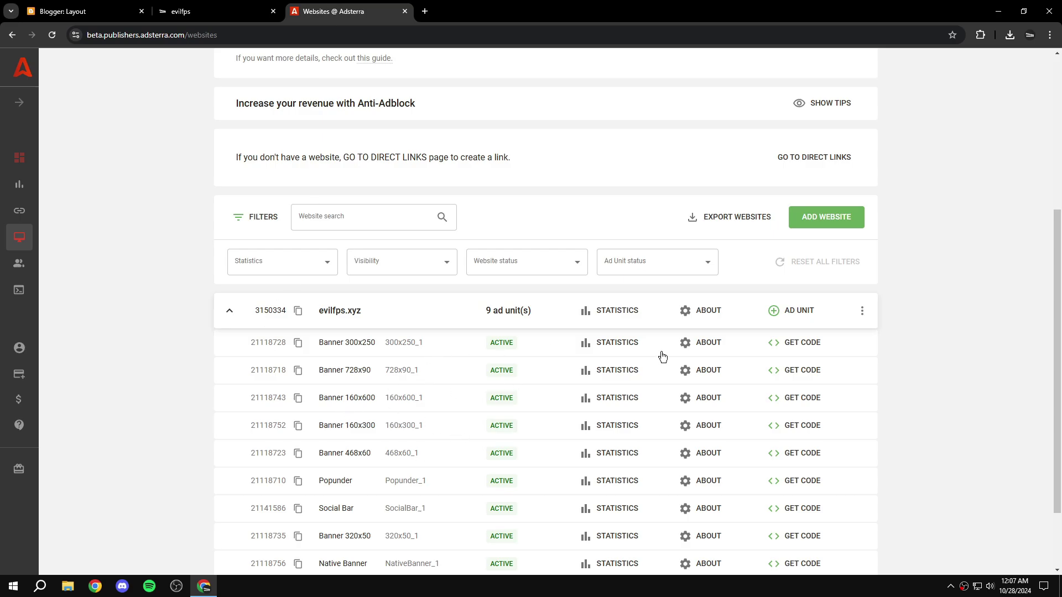
pyautogui.click(762, 352)
pyautogui.click(735, 423)
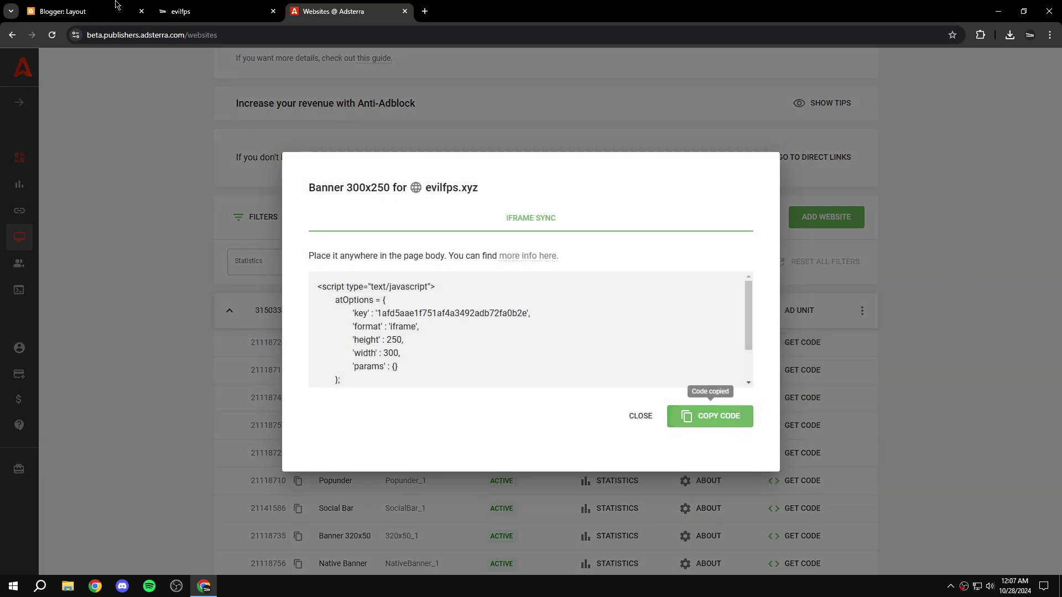
# - Try replacing the second Sidebar HTML/JavaScript gadget's content in Blogger with the copied Banner 300x250 code, and cancel the edit
pyautogui.click(116, 5)
pyautogui.hotkey('ctrl', 'a')
pyautogui.hotkey('ctrl', 'v')
pyautogui.click(569, 459)
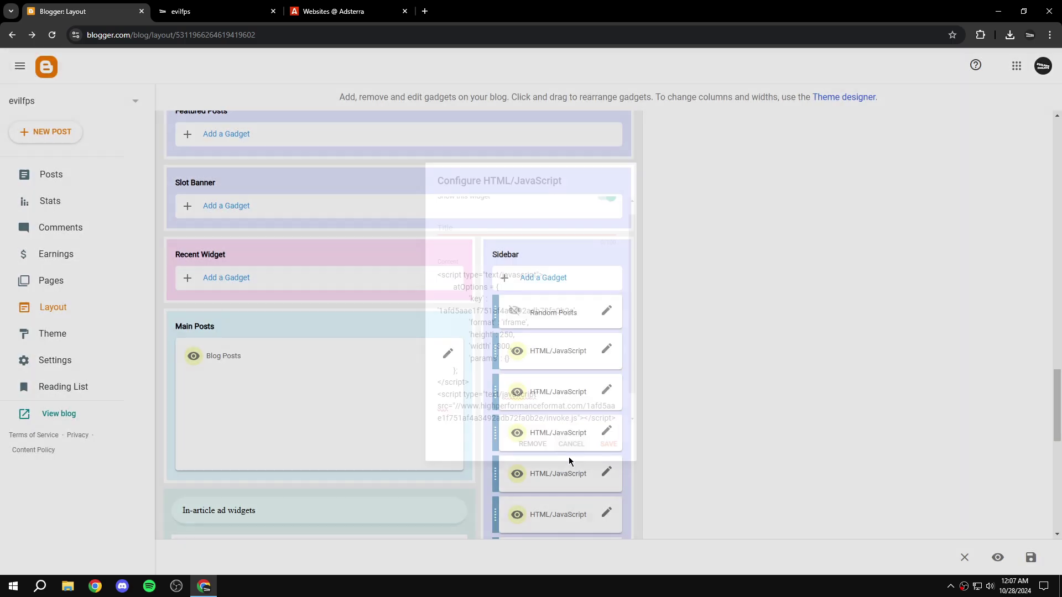
# - Open the Sidebar's third HTML/JavaScript gadget, compare its banner size with the blog's sidebar ads, and close it without saving
pyautogui.click(605, 437)
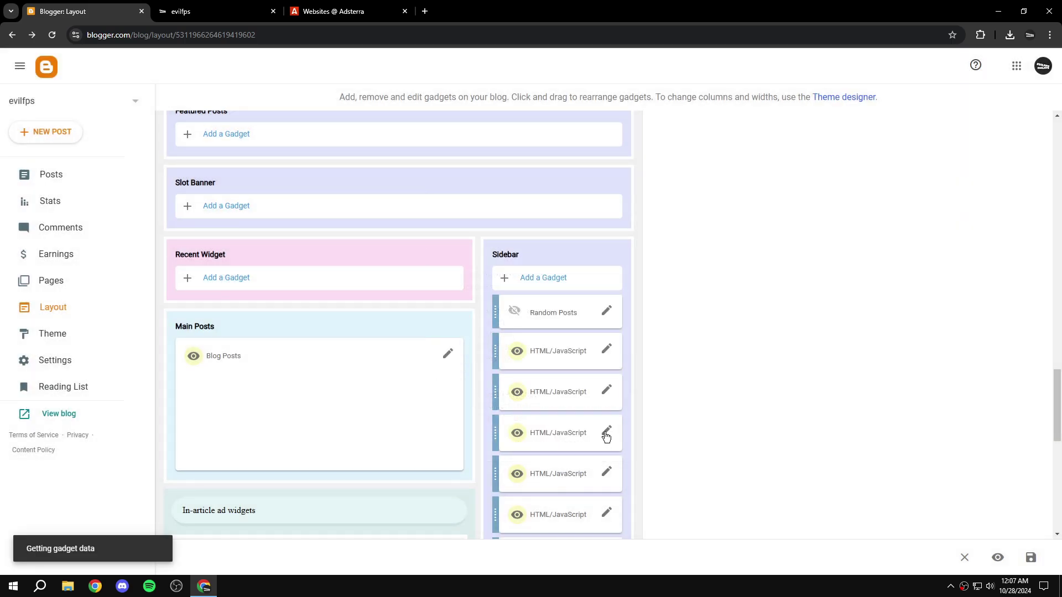
pyautogui.click(216, 11)
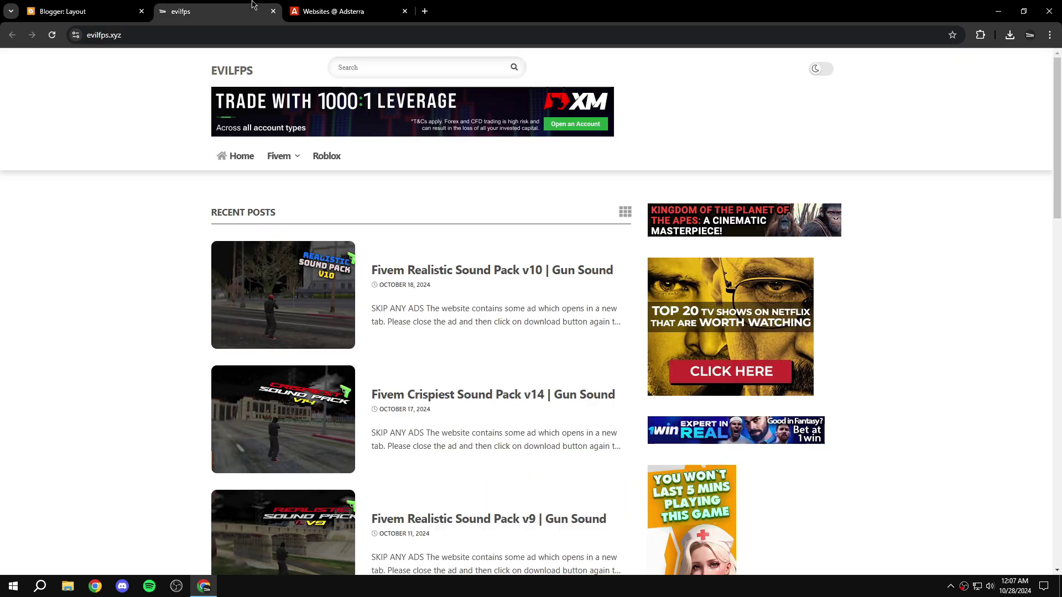
pyautogui.scroll(-3, 724, 231)
pyautogui.click(62, 11)
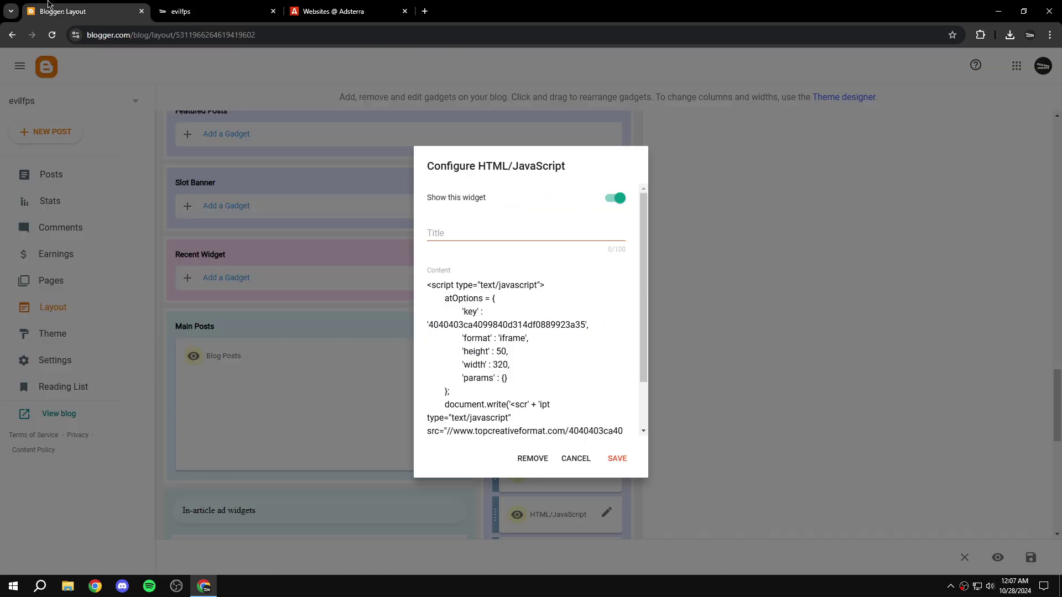
pyautogui.click(574, 459)
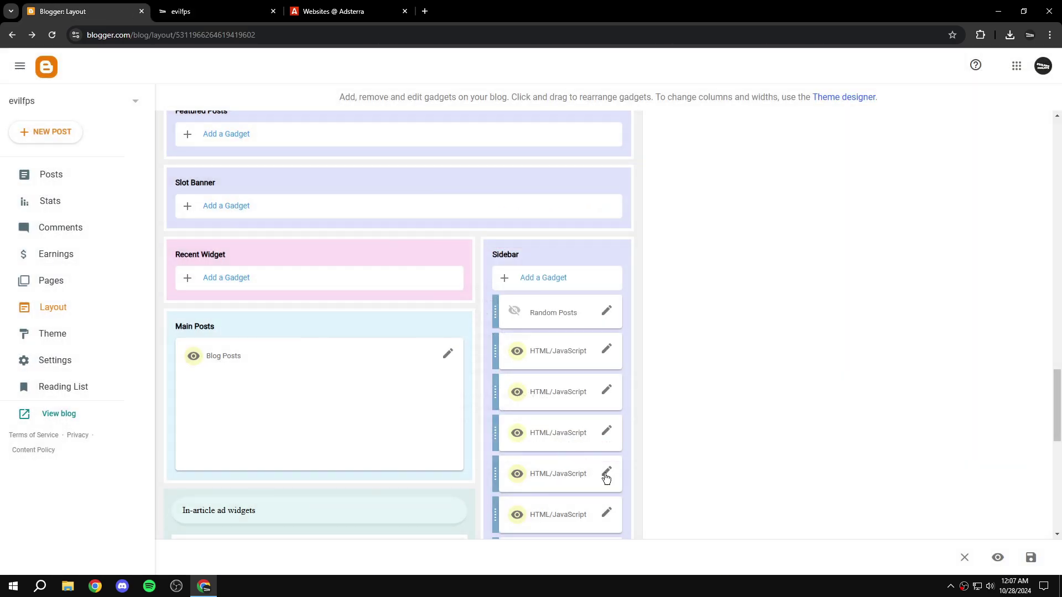
# - Examine the height and width settings in the ad codes of the Sidebar's fifth and fourth HTML/JavaScript gadgets
pyautogui.click(606, 514)
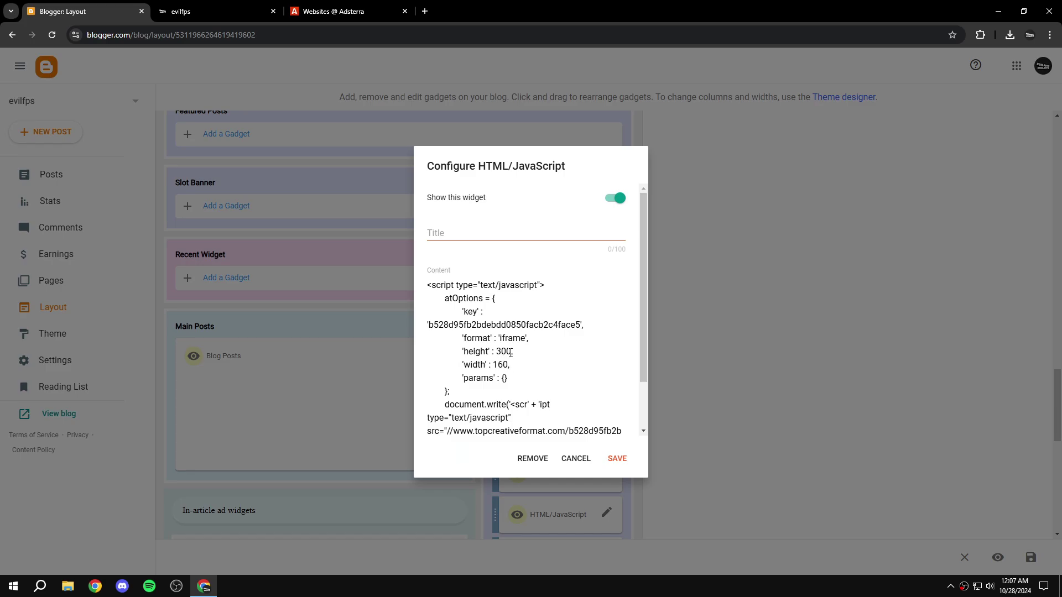
pyautogui.click(575, 459)
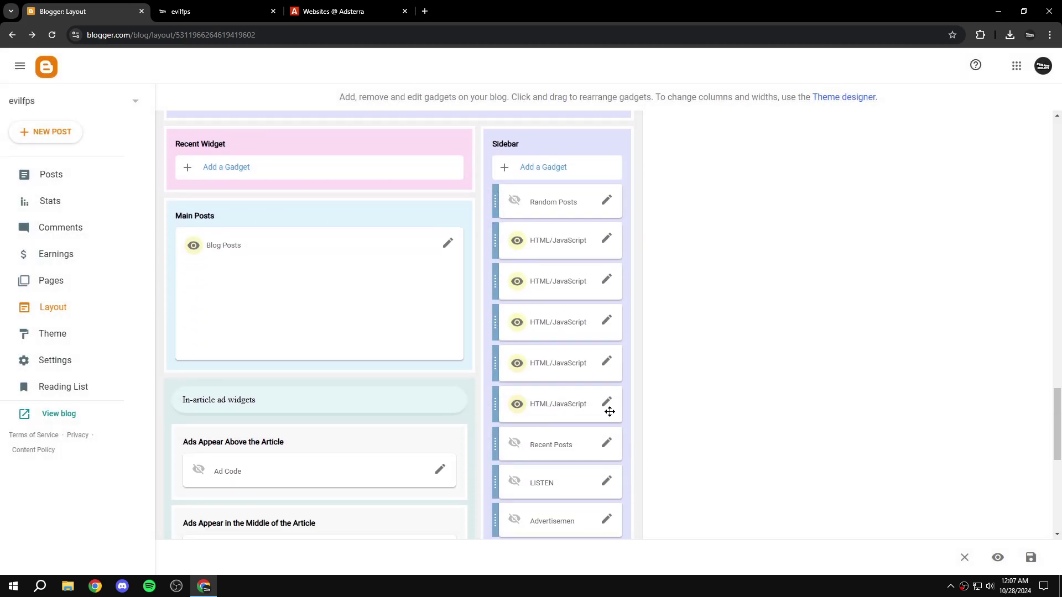
pyautogui.click(606, 361)
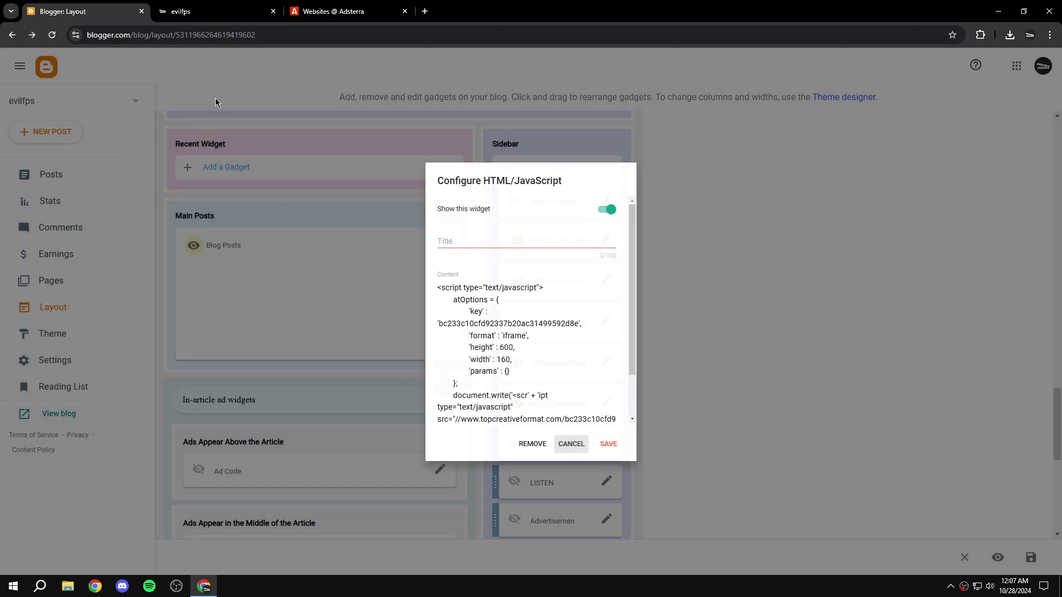
# - Look through the evilfps blog's sidebar ads down to the banner in its footer
pyautogui.click(181, 11)
pyautogui.scroll(-5, 709, 343)
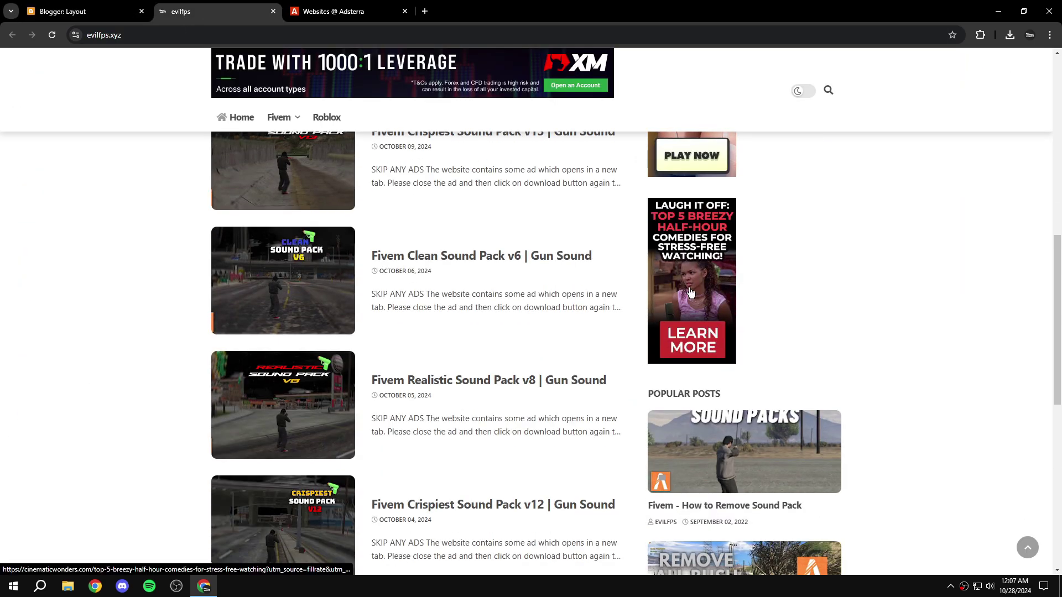
pyautogui.scroll(3, 736, 276)
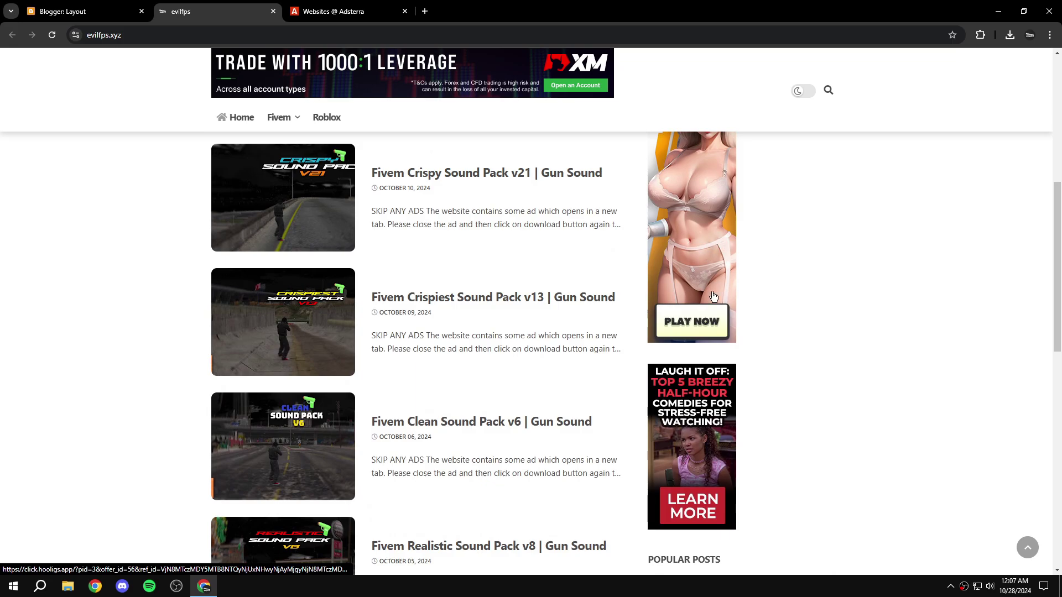
pyautogui.scroll(-12, 763, 260)
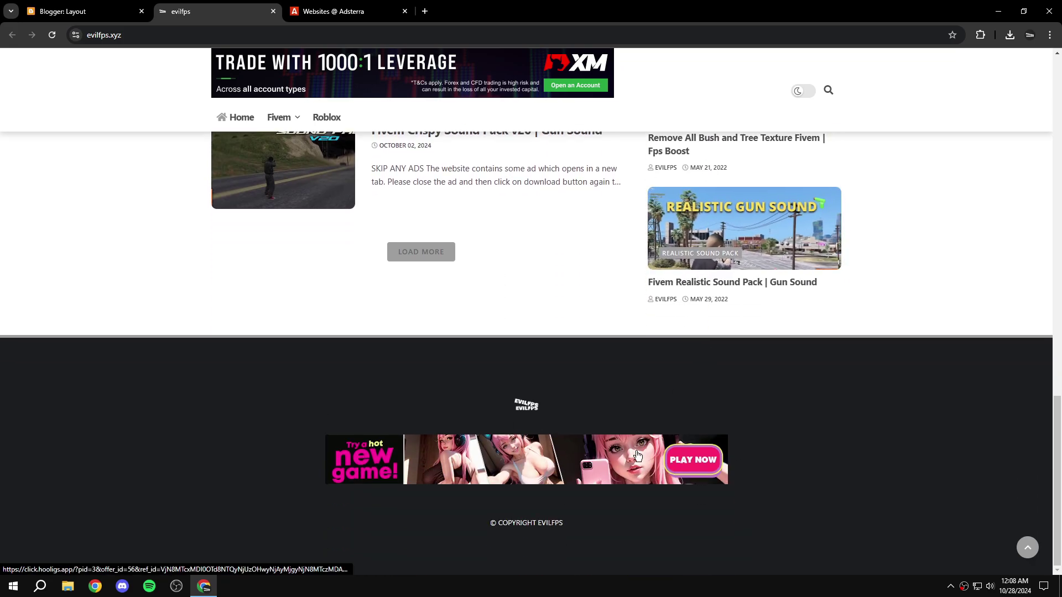
# - Open the Footer section's HTML/JavaScript gadget in Blogger's layout and examine the height and width in its ad code
pyautogui.click(62, 9)
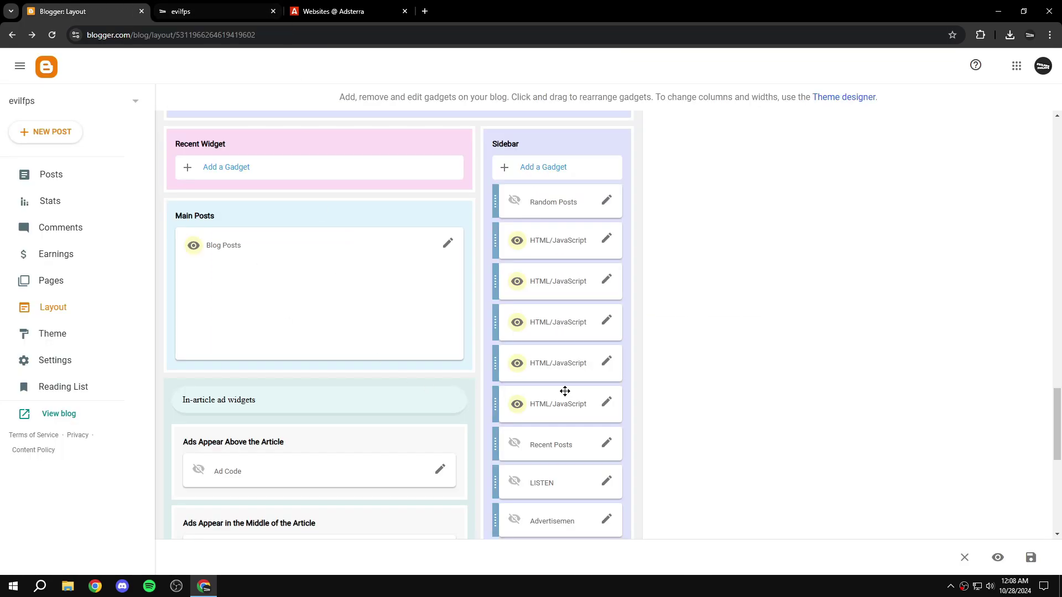
pyautogui.scroll(-7, 702, 487)
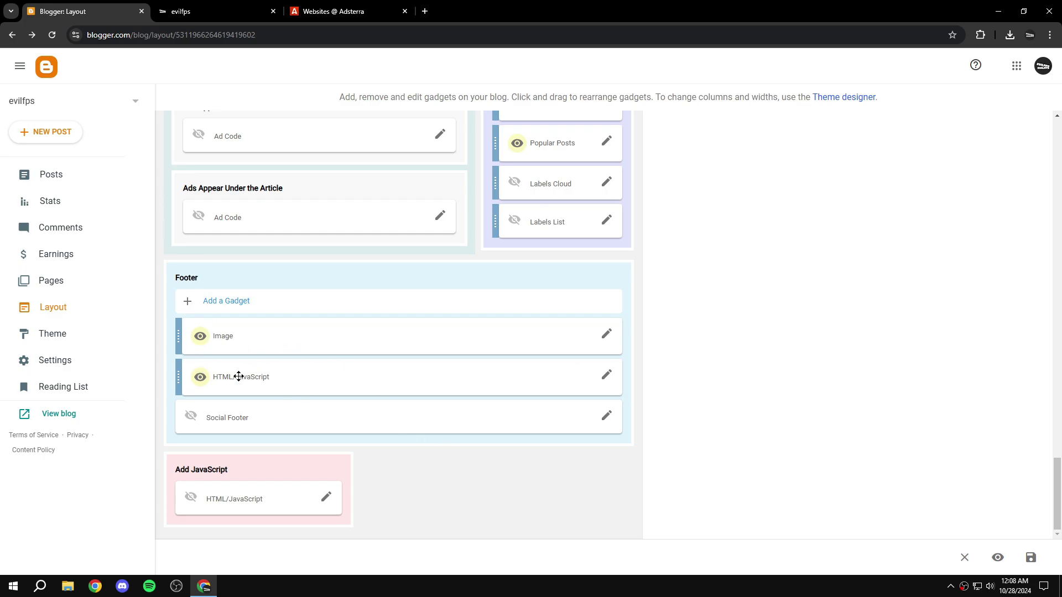
pyautogui.click(605, 378)
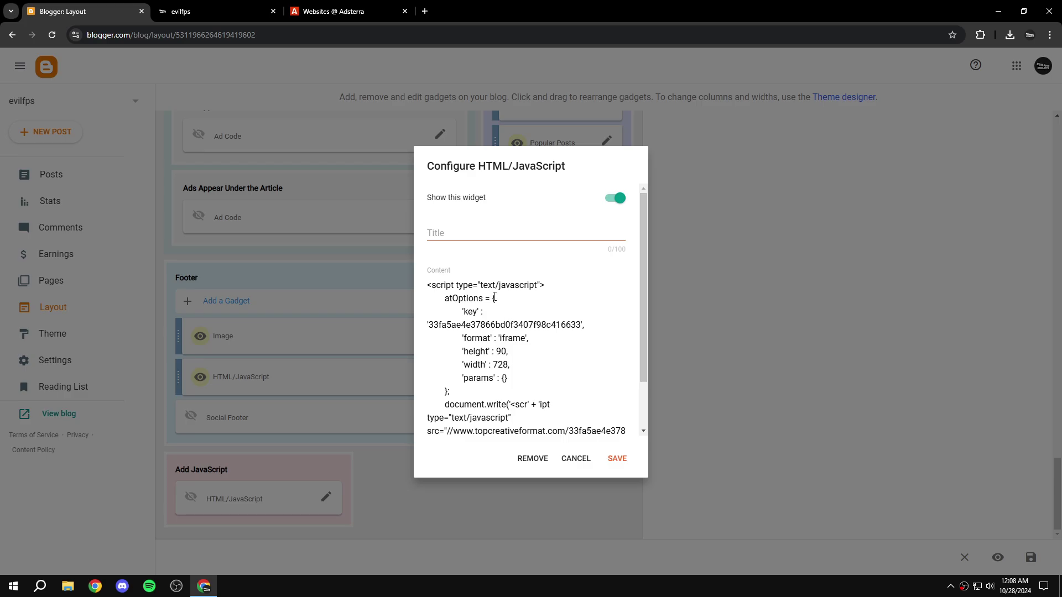
pyautogui.scroll(-1, 496, 408)
pyautogui.doubleClick(501, 306)
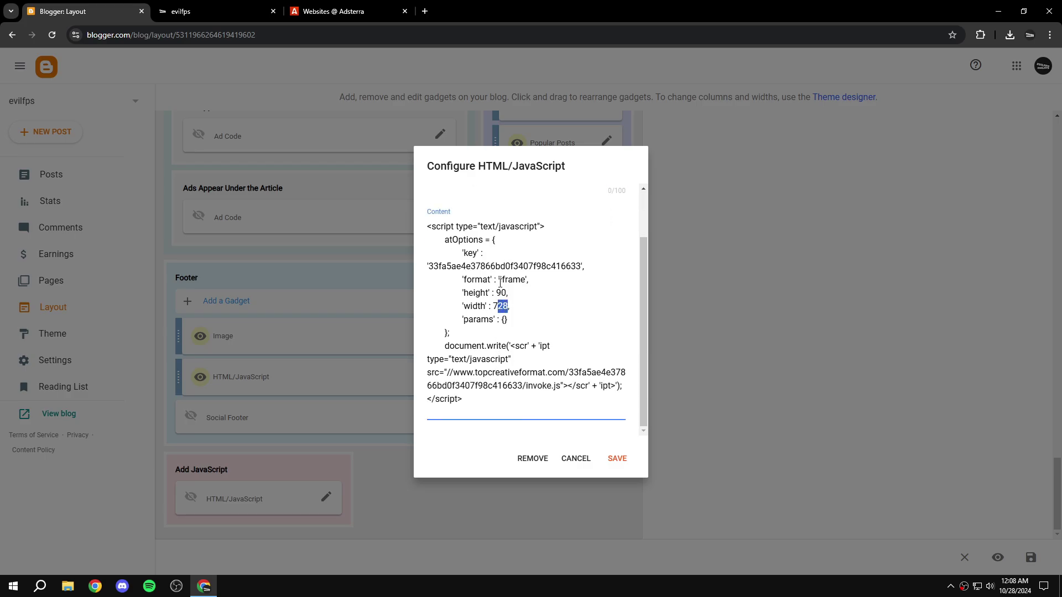
# - Review the evilfps.xyz ad units in Adsterra and close the Footer gadget's settings in Blogger without saving
pyautogui.click(334, 11)
pyautogui.click(640, 416)
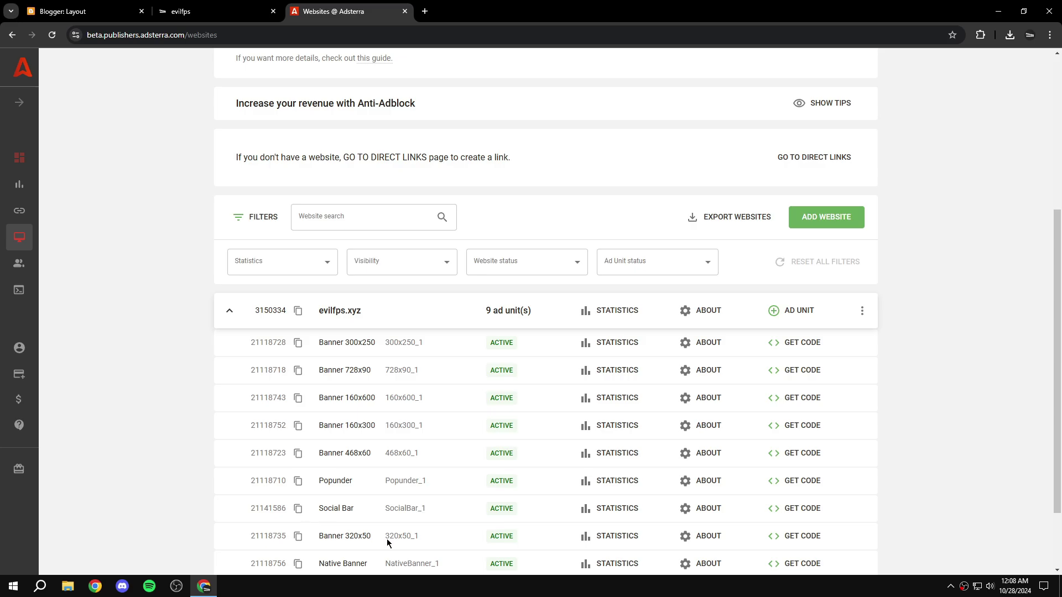
pyautogui.click(83, 11)
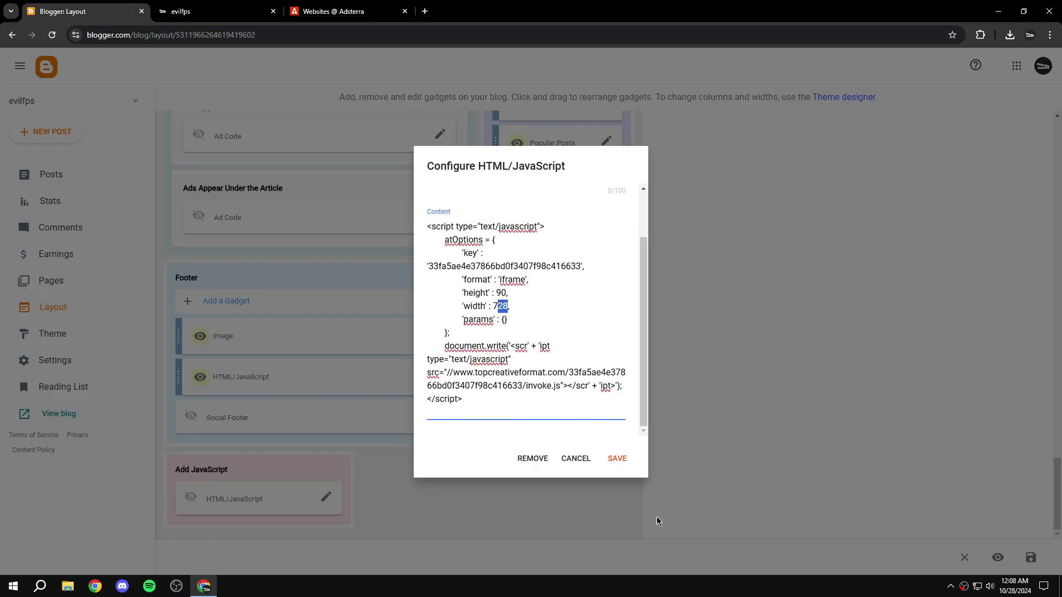
pyautogui.click(579, 465)
# - Compare the layout's Sidebar and in-article ad positions in Blogger with the banner sizes available in Adsterra
pyautogui.scroll(10, 729, 506)
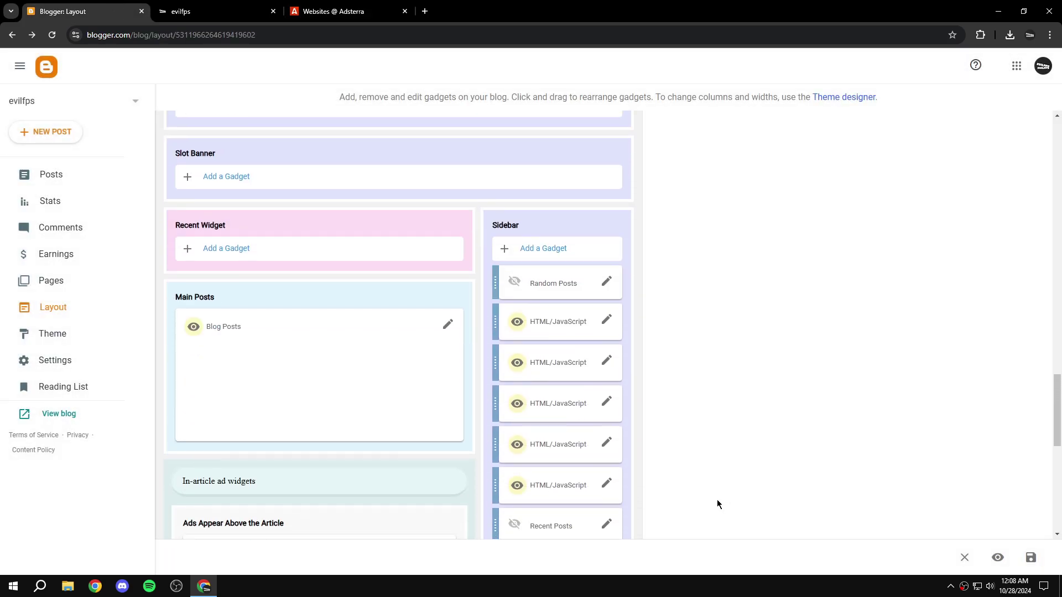
pyautogui.scroll(-3, 611, 411)
pyautogui.click(313, 6)
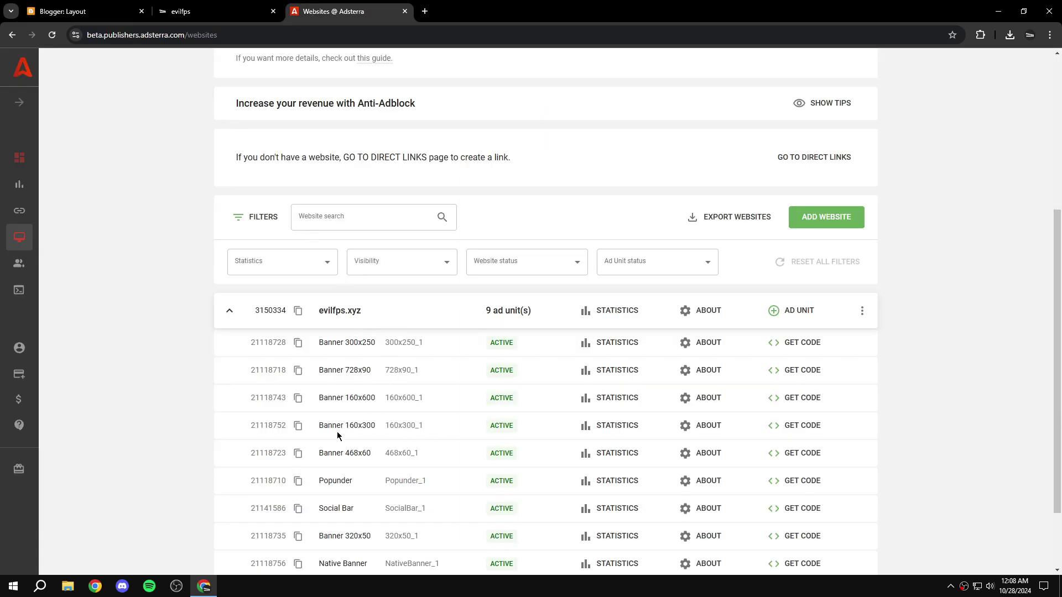
pyautogui.hotkey('ctrl', 'Tab')
pyautogui.scroll(-10, 708, 479)
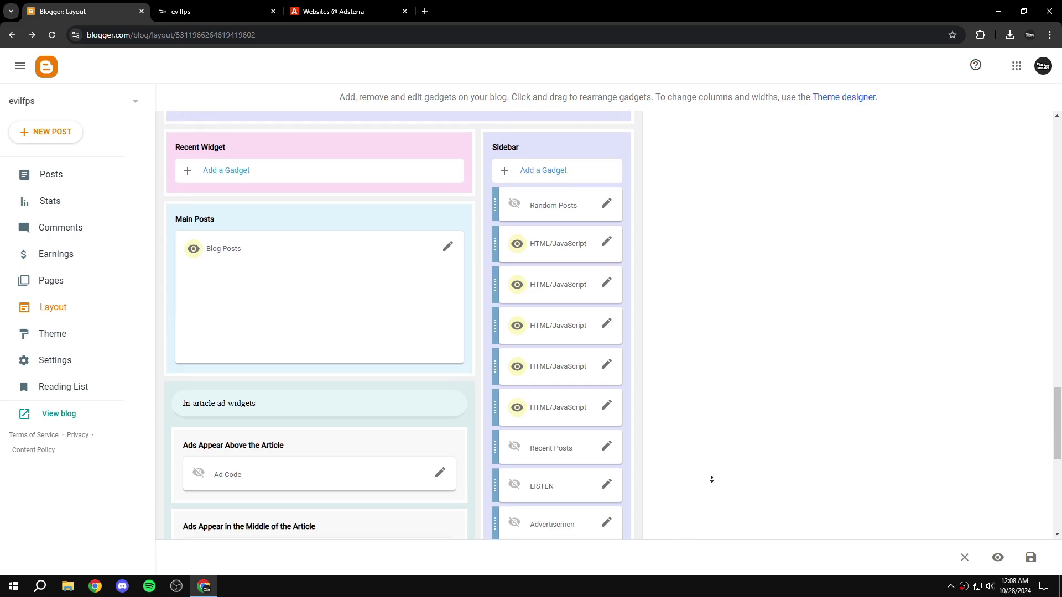
# - Switch to the evilfps blog, look through the ads on its Fivem Realistic Sound Pack v10 post, and return to the homepage
pyautogui.scroll(15, 711, 495)
pyautogui.scroll(5, 626, 245)
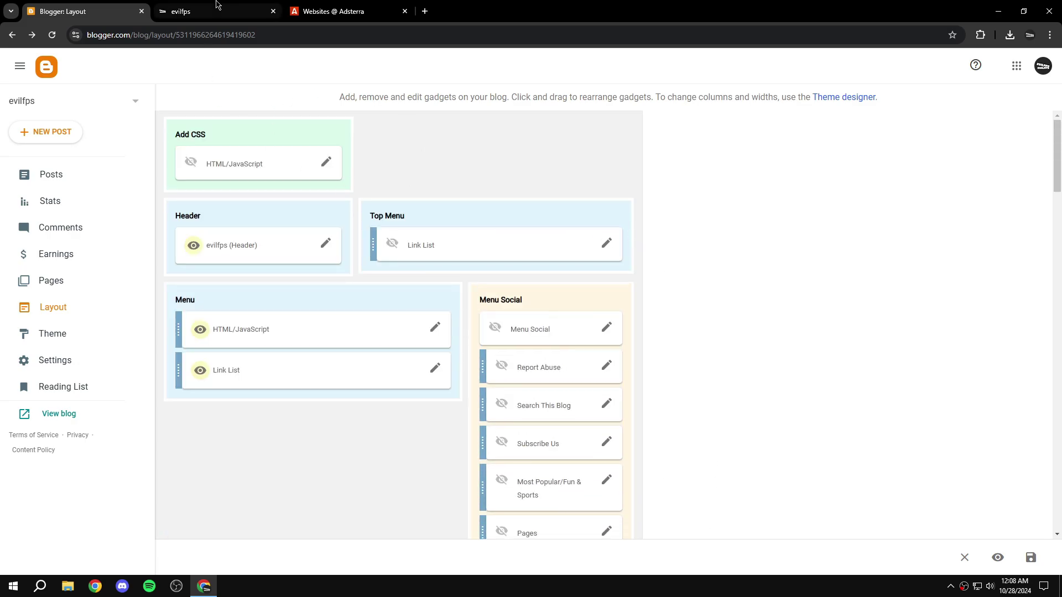
pyautogui.click(231, 11)
pyautogui.scroll(10, 272, 457)
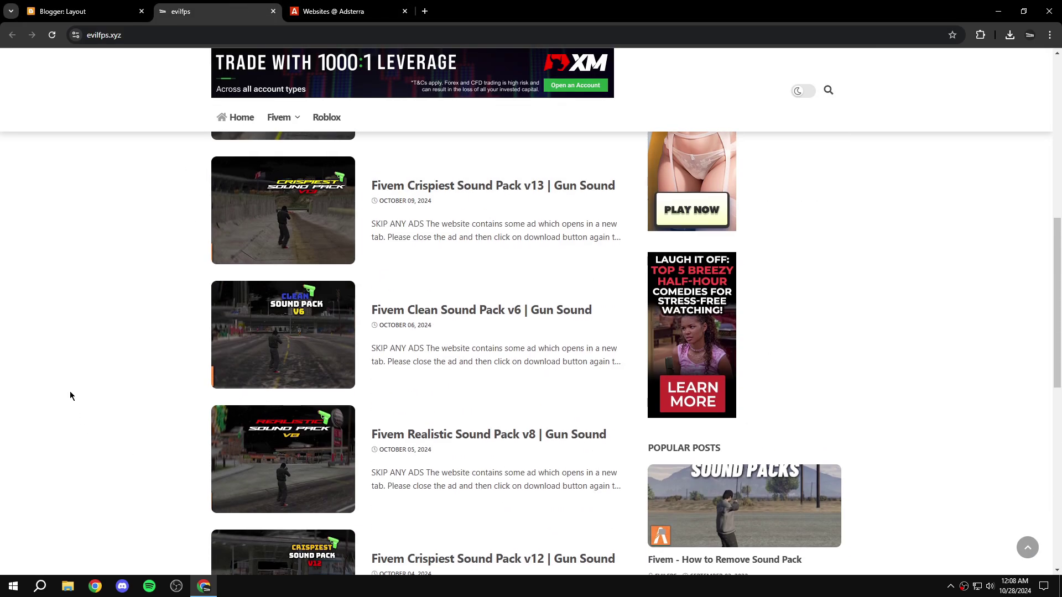
pyautogui.middleClick(127, 428)
pyautogui.scroll(9, 128, 428)
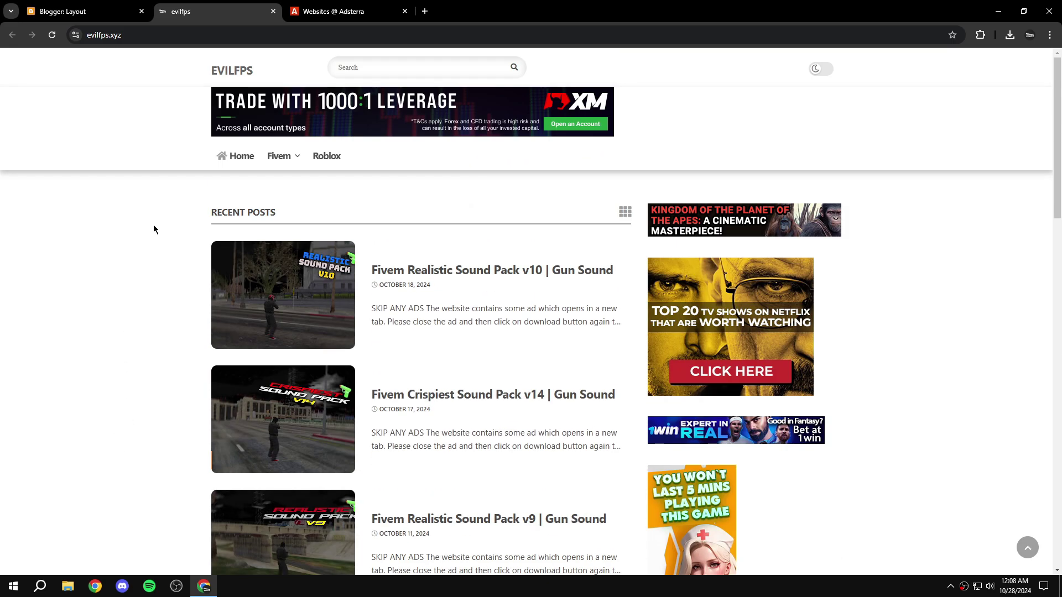
pyautogui.click(395, 271)
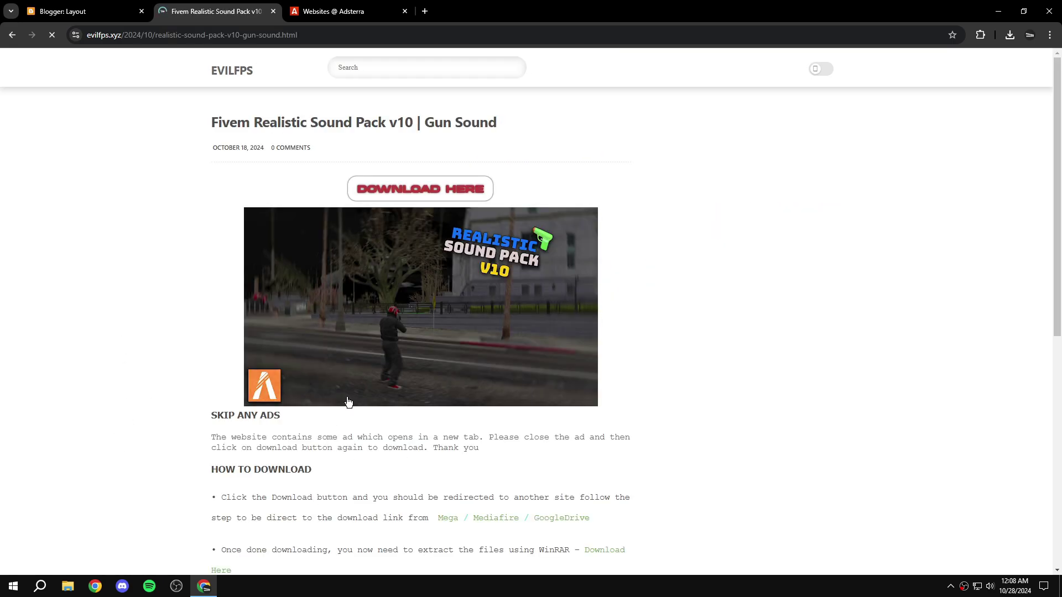
pyautogui.scroll(-6, 228, 389)
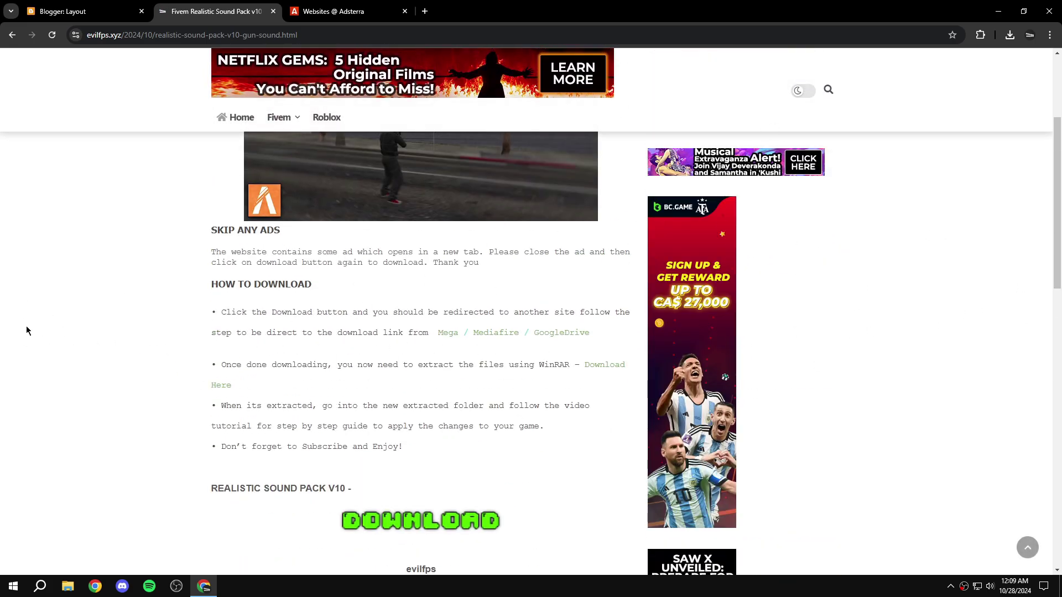
pyautogui.hotkey('alt', 'Left')
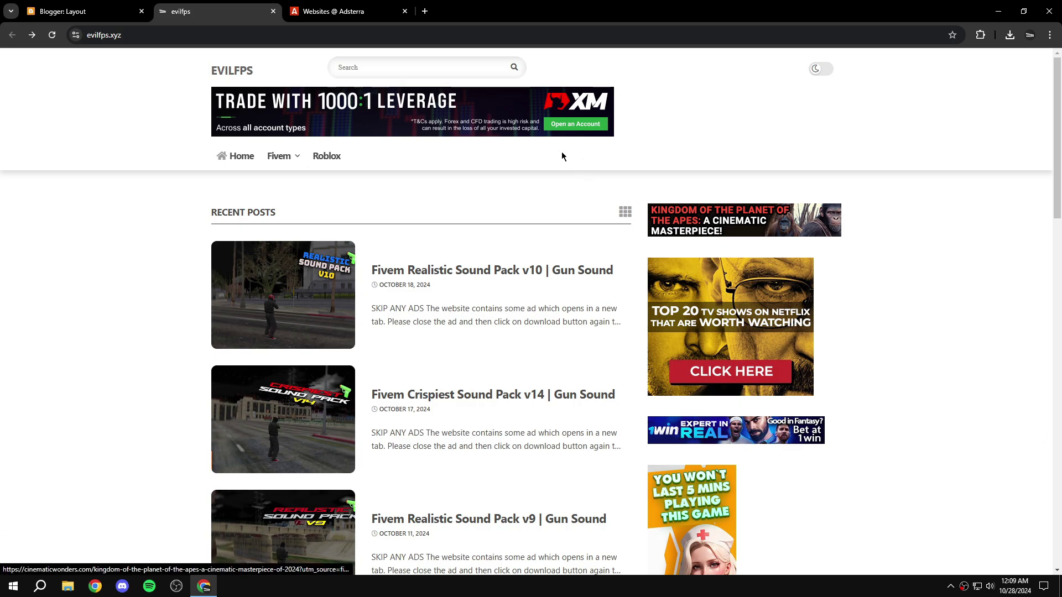
pyautogui.moveTo(200, 114); pyautogui.dragTo(186, 114)
pyautogui.click(765, 108)
pyautogui.moveTo(641, 334); pyautogui.dragTo(630, 333)
pyautogui.click(892, 334)
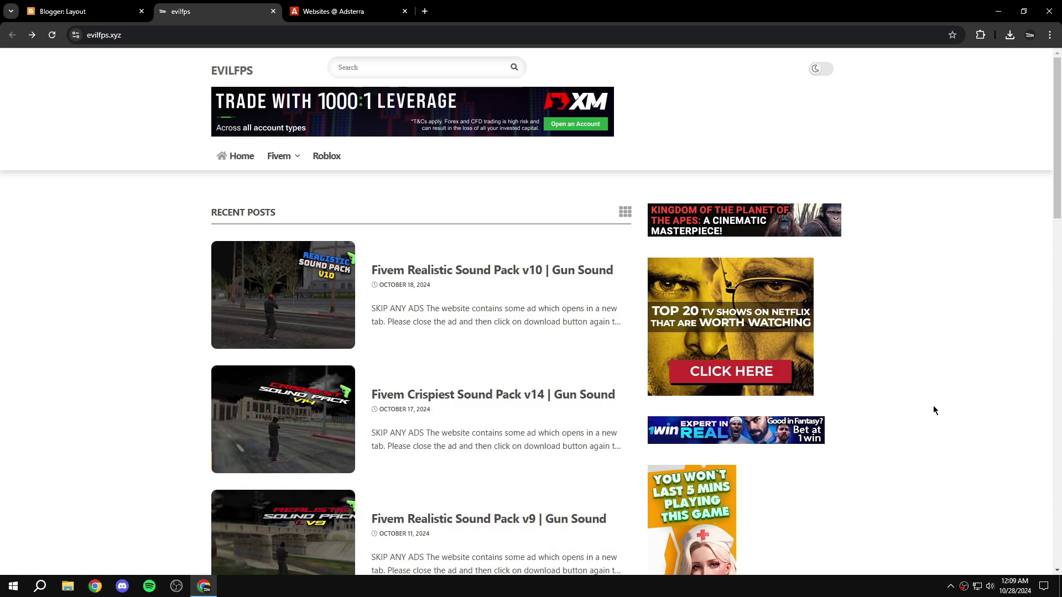
pyautogui.rightClick(872, 271)
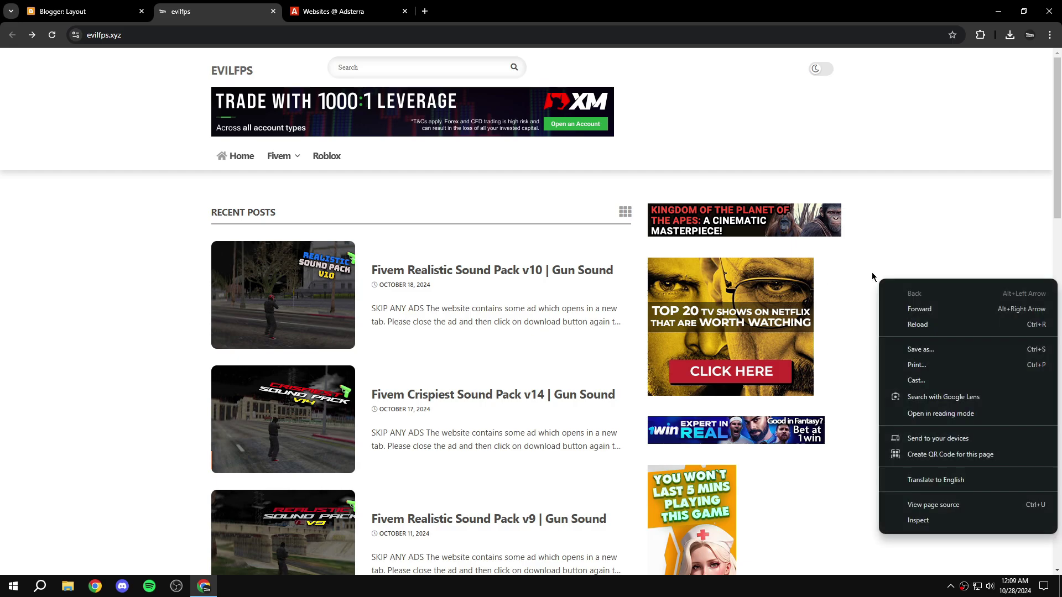
pyautogui.press('Escape')
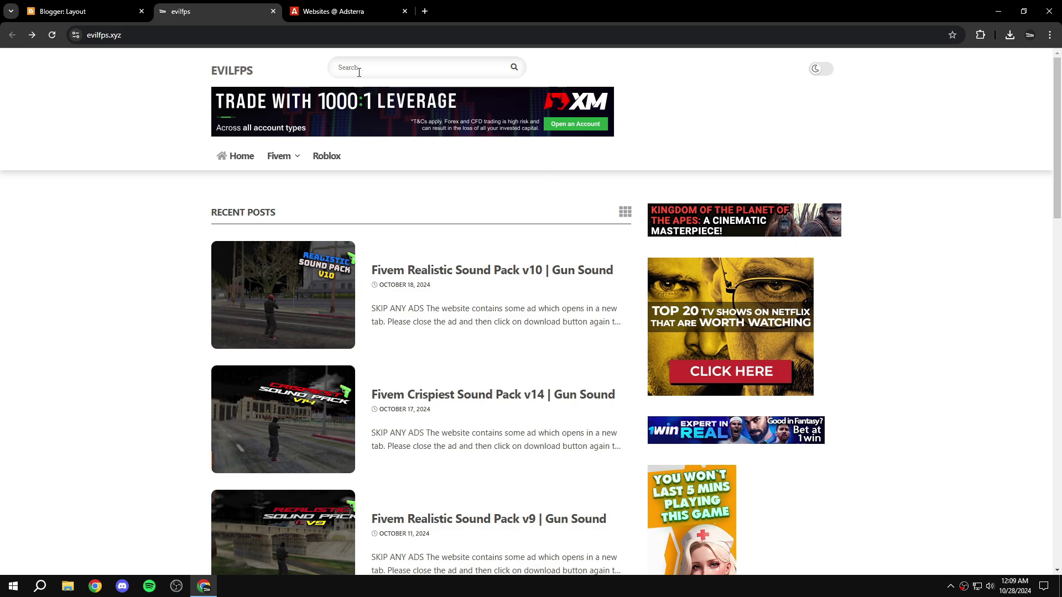
# - In Adsterra, copy the Popunder ad unit's code for evilfps.xyz
pyautogui.click(376, 15)
pyautogui.scroll(-2, 339, 386)
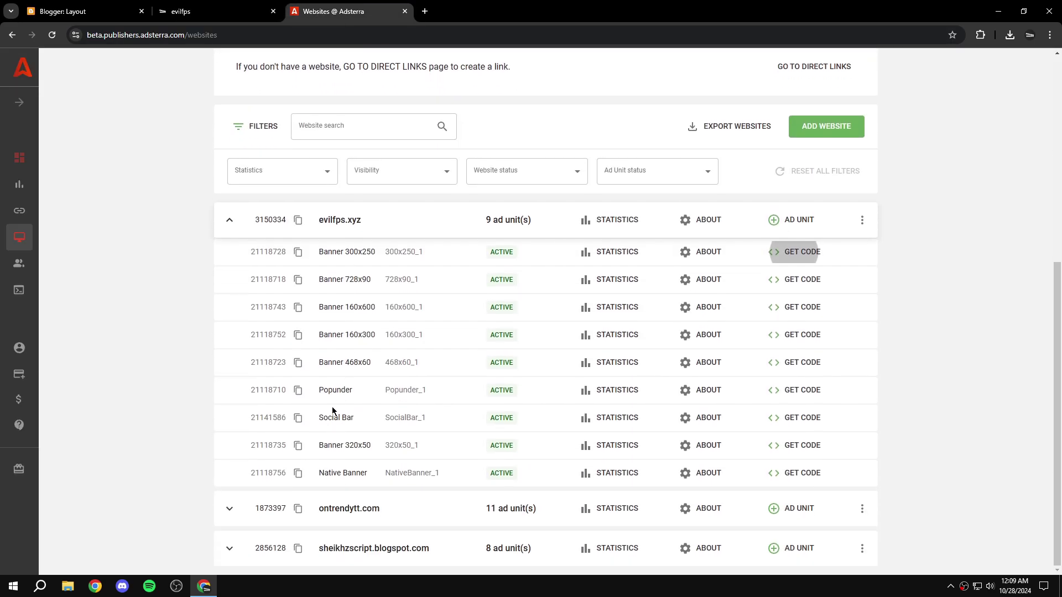
pyautogui.doubleClick(335, 389)
pyautogui.scroll(1, 332, 393)
pyautogui.middleClick(213, 379)
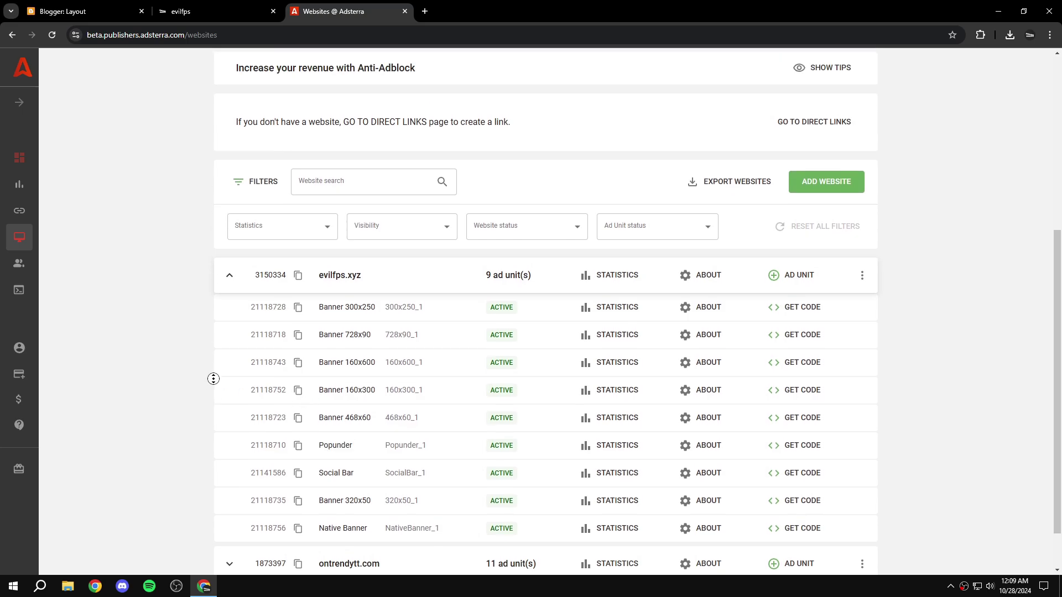
pyautogui.scroll(1, 213, 379)
pyautogui.click(799, 464)
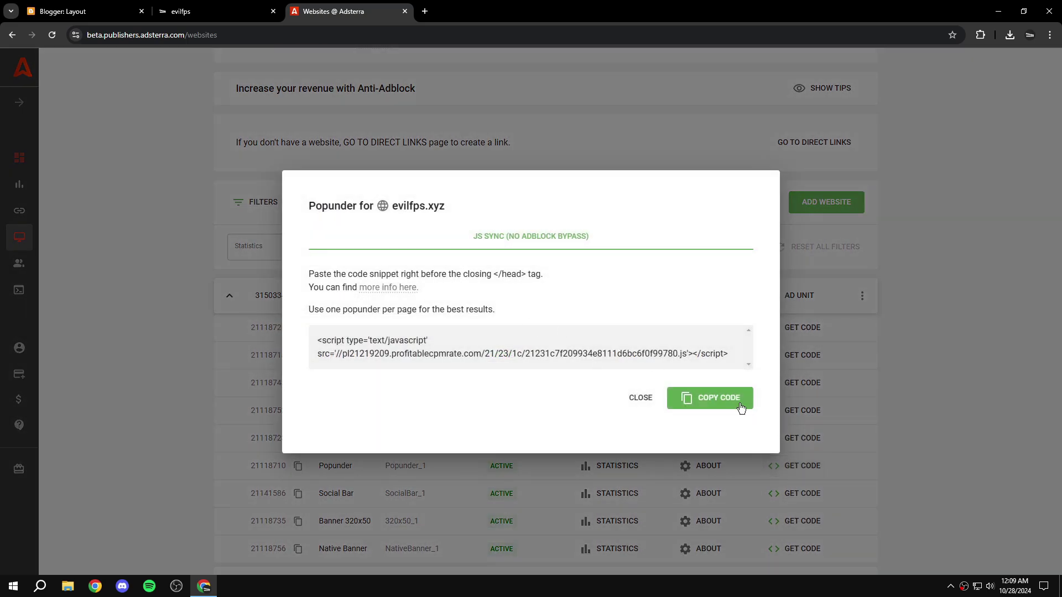
pyautogui.click(741, 408)
# - In Blogger's layout, add an HTML/JavaScript gadget to the Sidebar with the copied popunder code as its content and save it
pyautogui.click(83, 11)
pyautogui.scroll(-3, 532, 425)
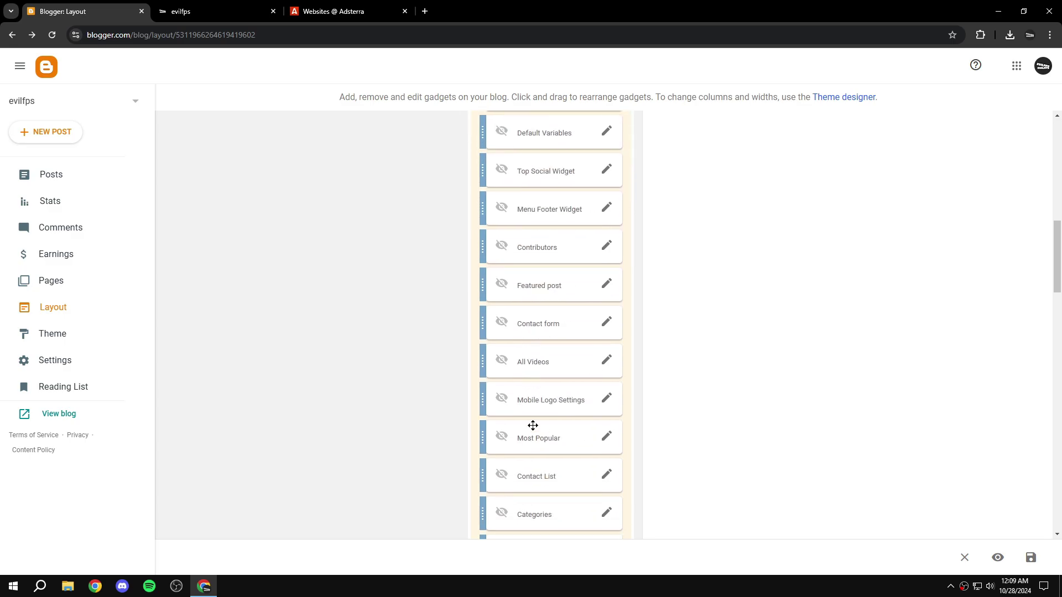
pyautogui.scroll(-6, 532, 425)
pyautogui.click(536, 333)
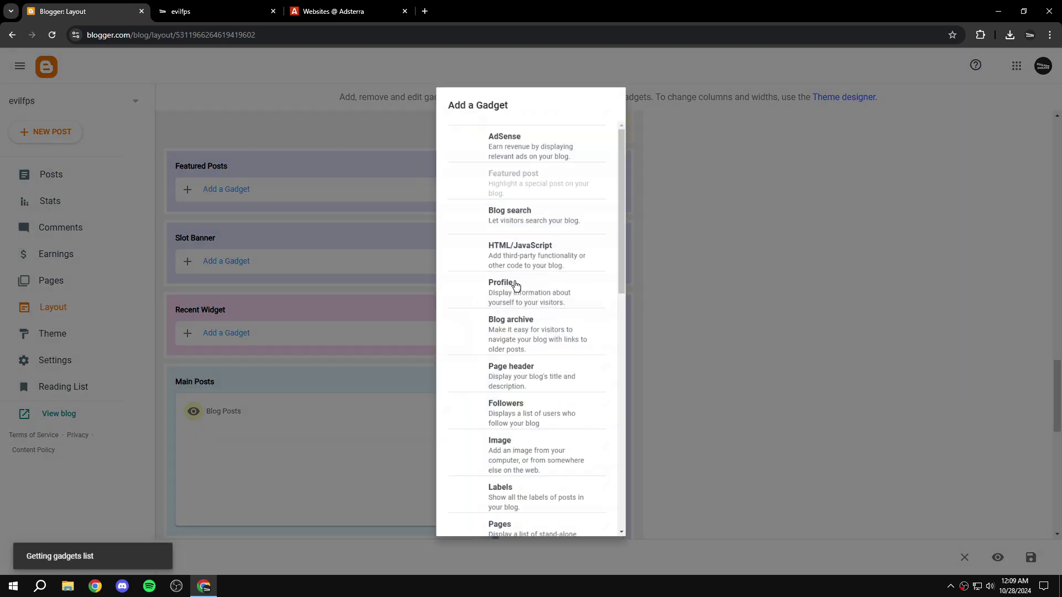
pyautogui.click(526, 245)
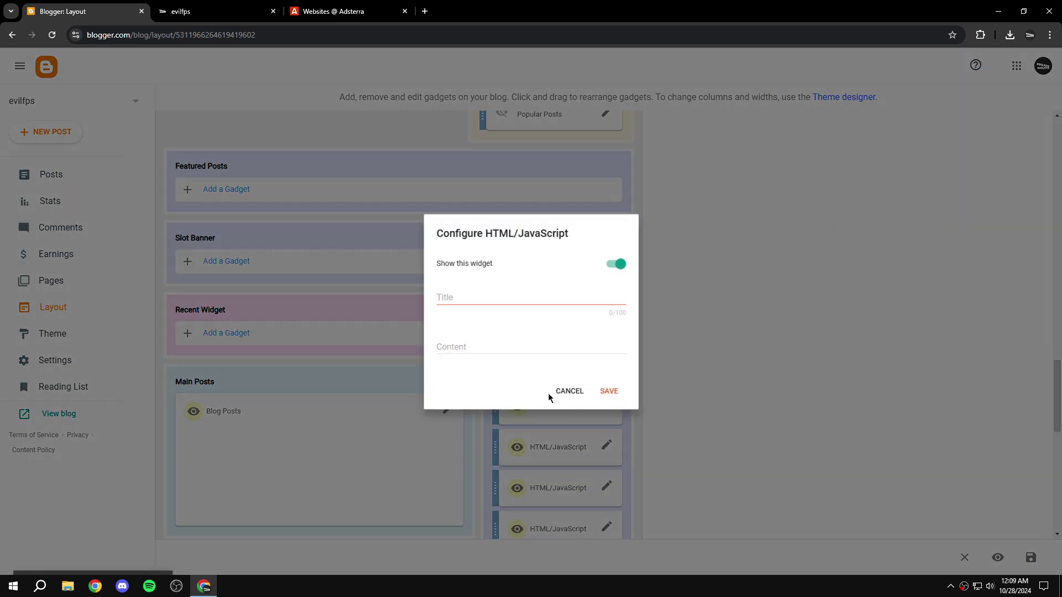
pyautogui.click(529, 354)
pyautogui.hotkey('ctrl', 'v')
pyautogui.click(613, 415)
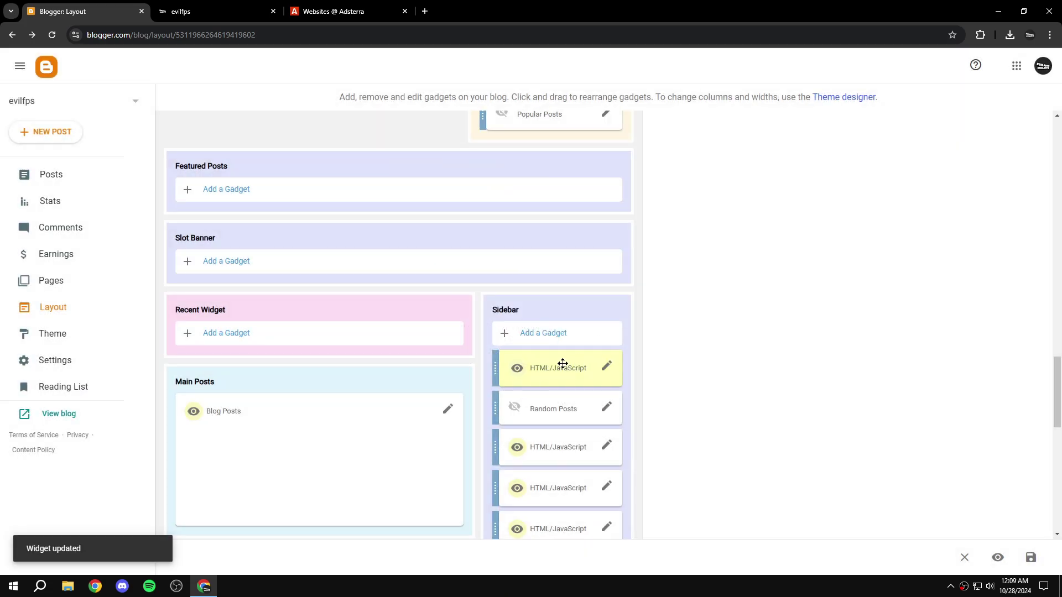
# - Reload the evilfps blog, trigger the popunder from its homepage, and close the ad tab
pyautogui.click(181, 11)
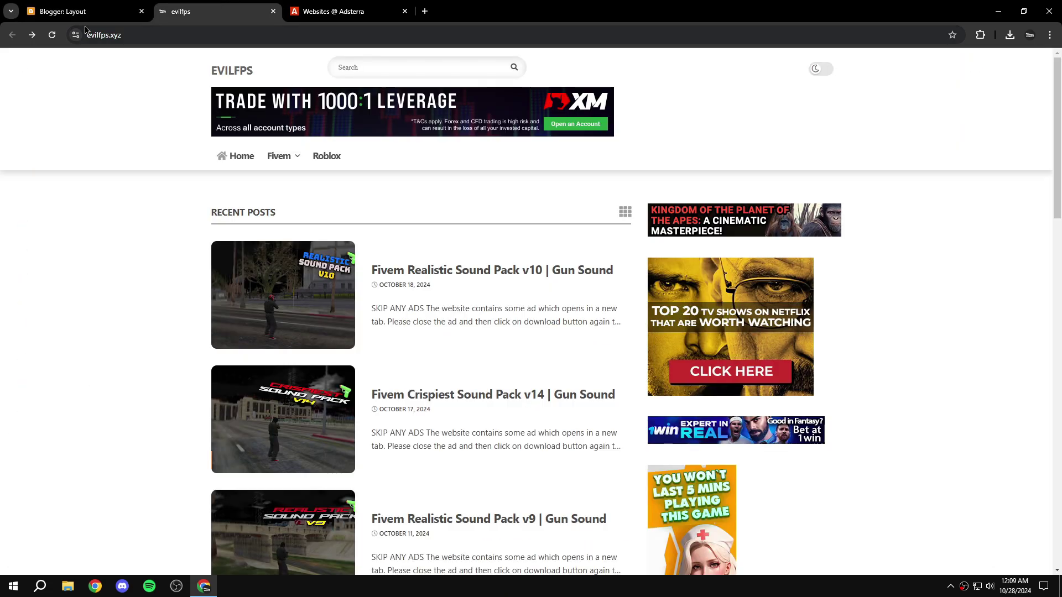
pyautogui.click(52, 34)
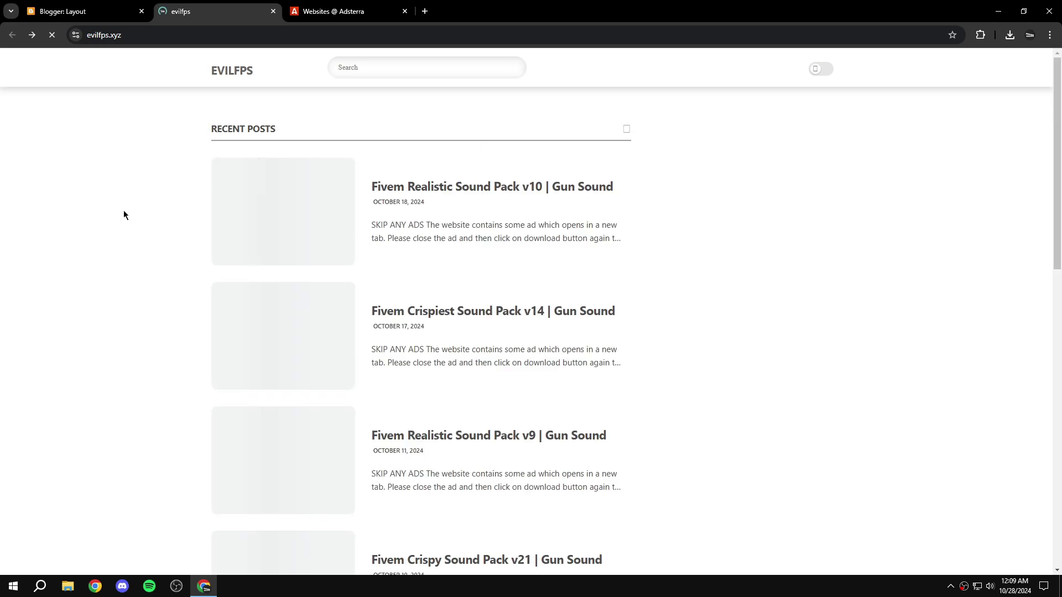
pyautogui.click(290, 128)
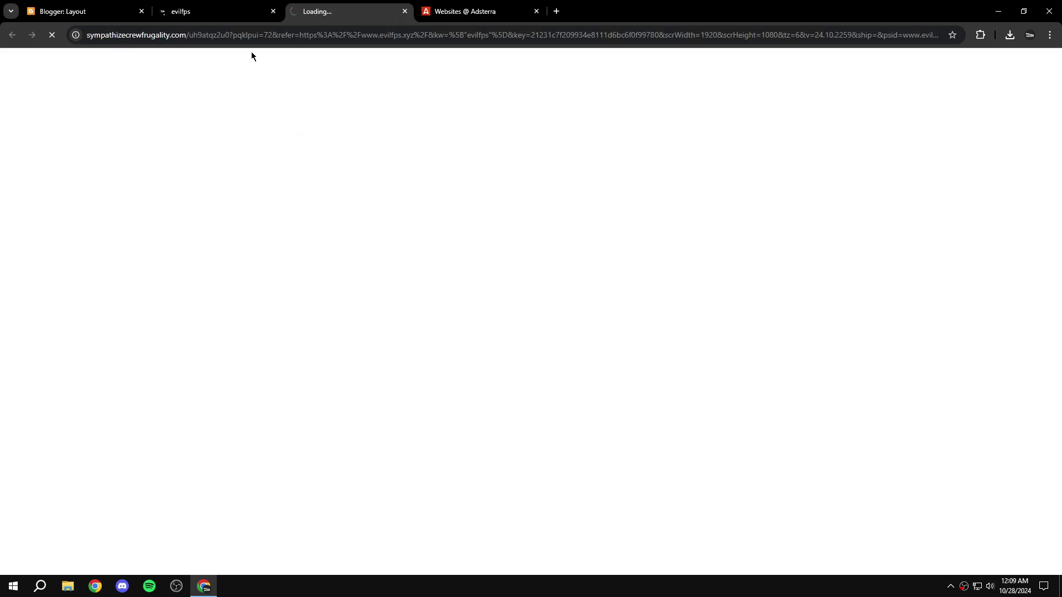
pyautogui.click(345, 8)
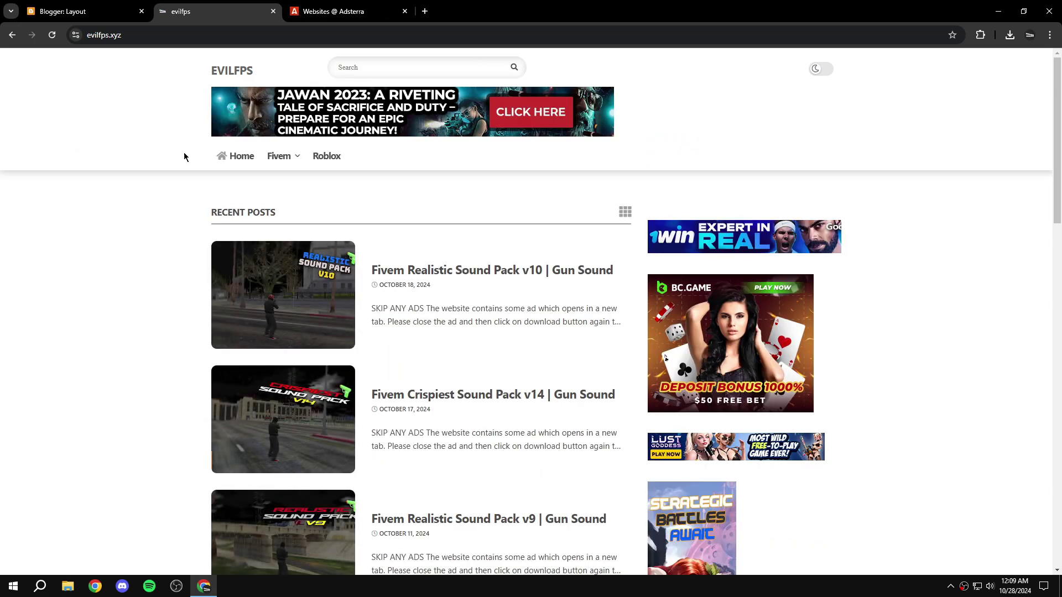
# - Open the blog theme's HTML for editing in Blogger, insert the popunder script just below the <head> tag, and save the theme
pyautogui.hotkey('ctrl', 'shift', 'Tab')
pyautogui.click(95, 332)
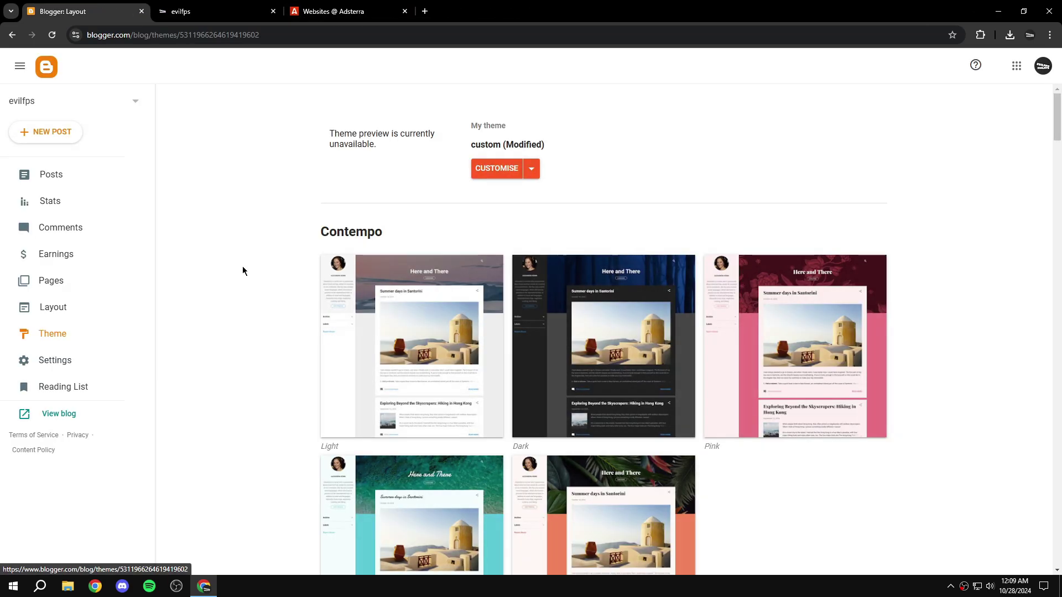
pyautogui.click(530, 173)
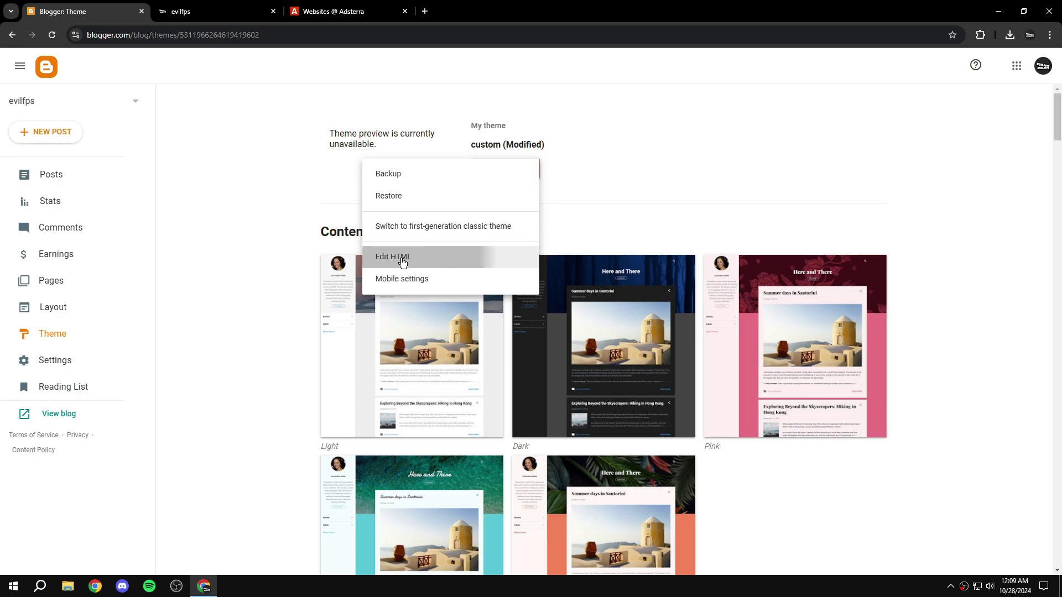
pyautogui.click(437, 257)
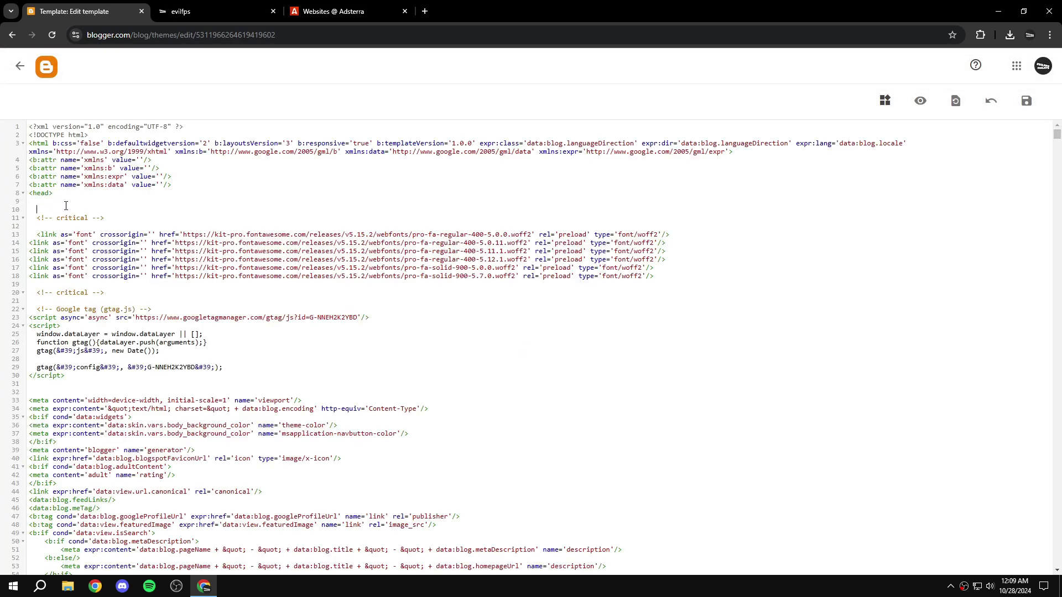
pyautogui.write("<script type='text/javascript' src='//pl21219209.profitablecpmrate.com/21/23/1c/21231c7f209934e8111d6bc6f0f99780.js'></script>")
pyautogui.press('Return')
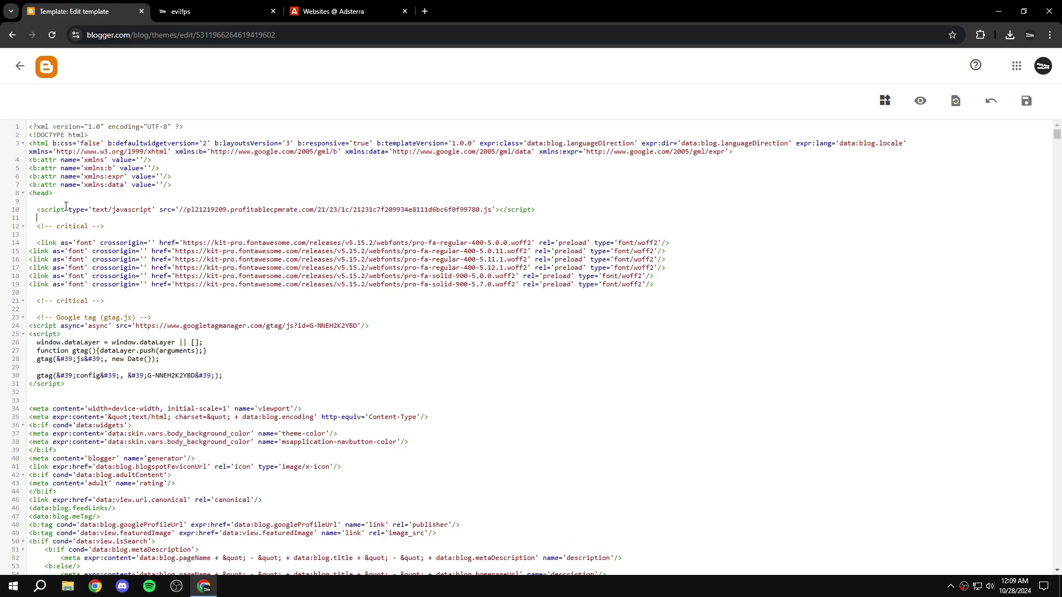
pyautogui.click(1026, 101)
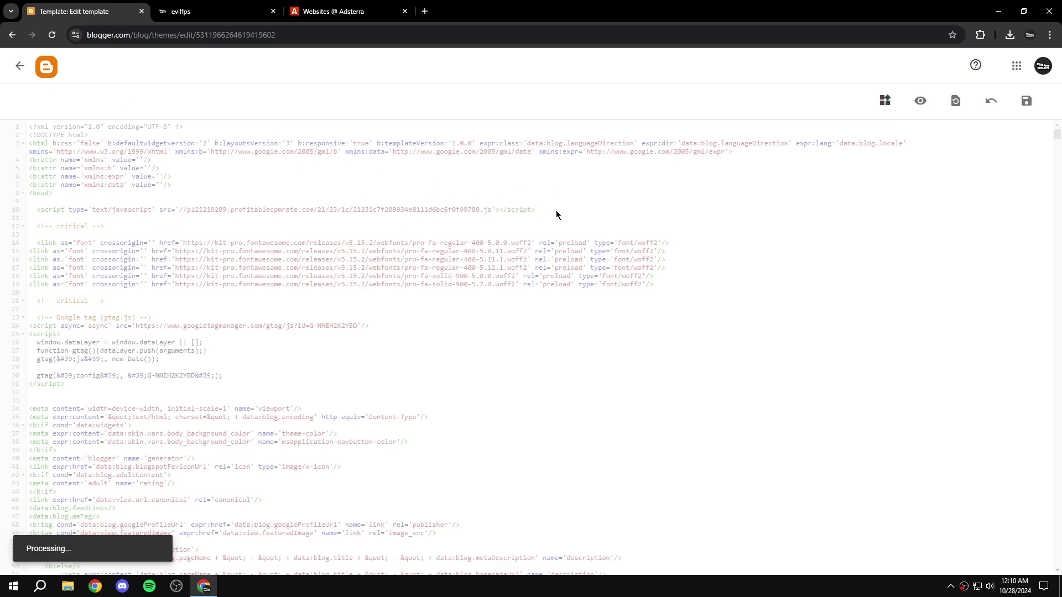
# - Test the popunder on the evilfps blog, close the ad tab, and return to the theme's HTML editor
pyautogui.click(213, 11)
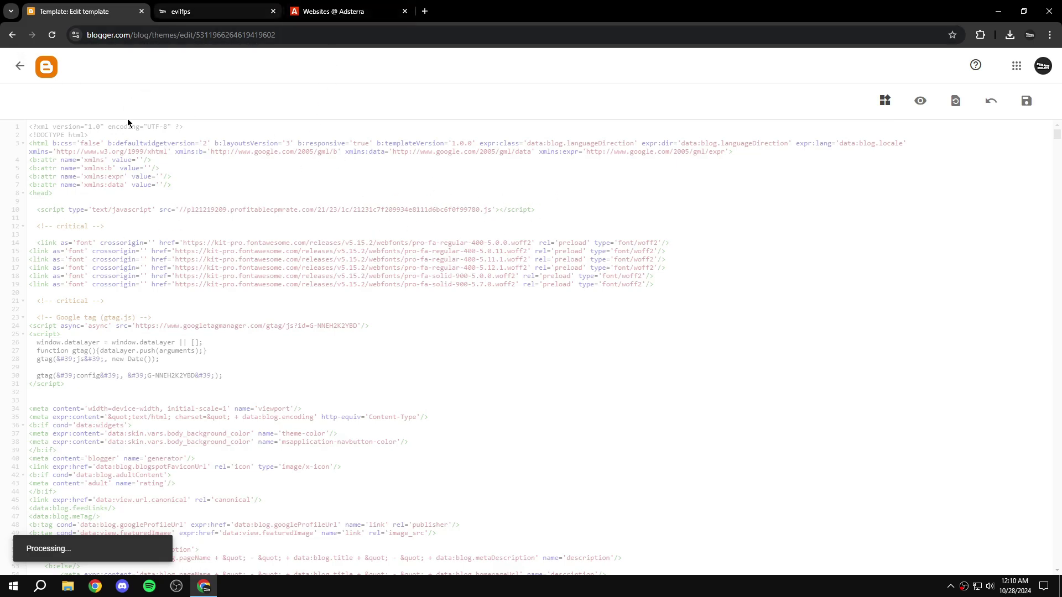
pyautogui.click(128, 238)
pyautogui.click(211, 6)
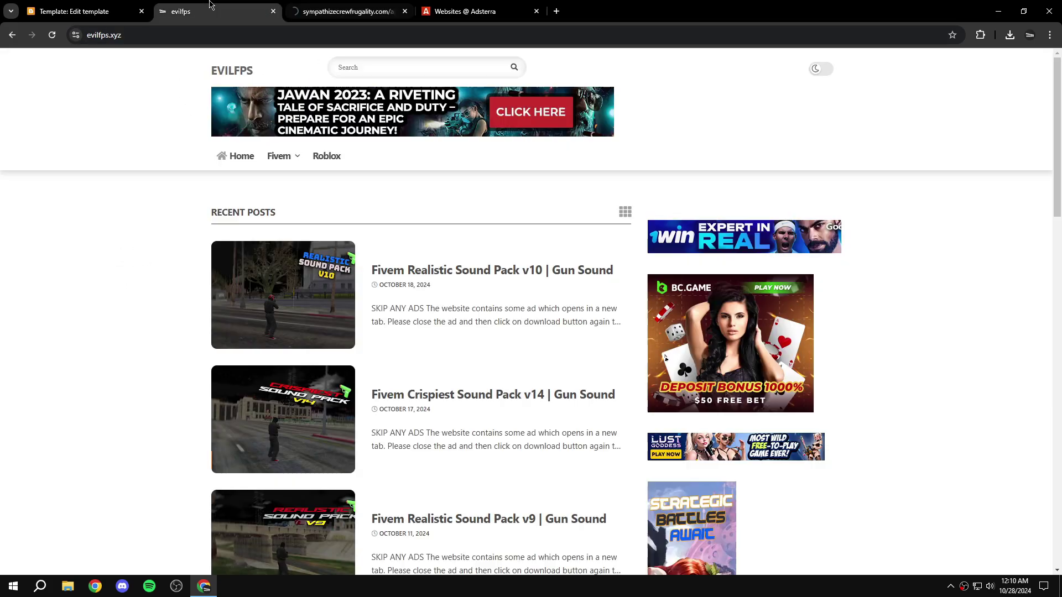
pyautogui.click(404, 11)
pyautogui.moveTo(301, 160)
pyautogui.hotkey('ctrl', 'shift', 'Tab')
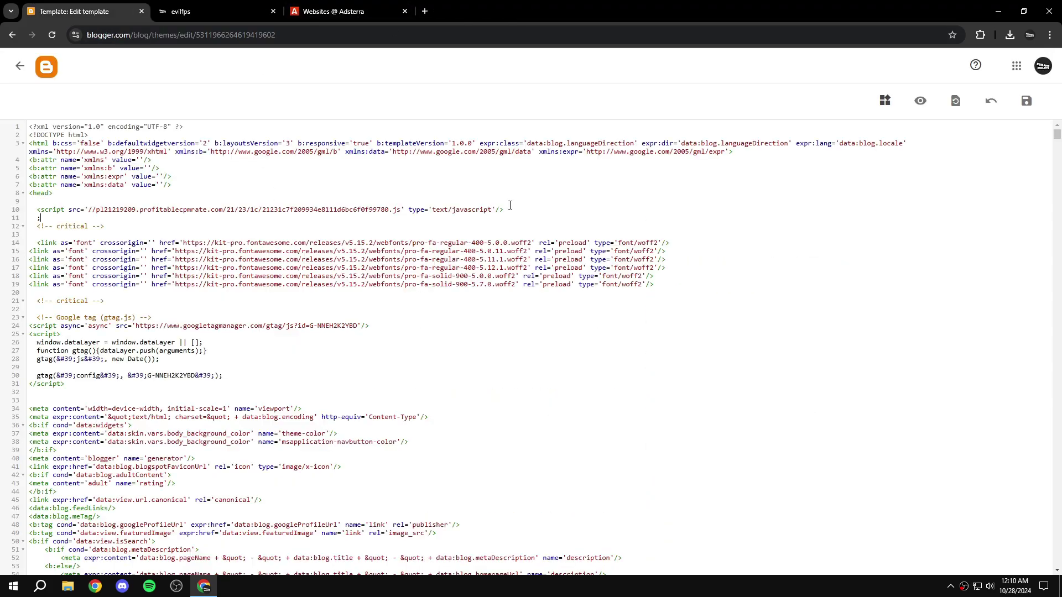
# - Remove the popunder script line and the stray semicolon below the <head> tag, and paste the script back in the same place
pyautogui.moveTo(518, 211); pyautogui.dragTo(28, 210)
pyautogui.hotkey('ctrl', 'c')
pyautogui.press('BackSpace')
pyautogui.press('BackSpace')
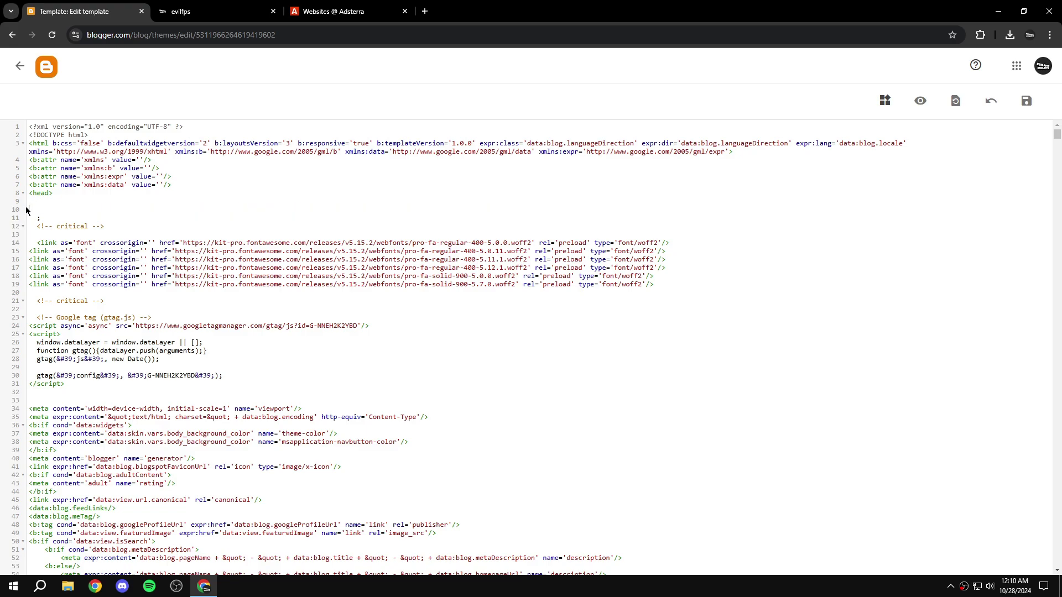
pyautogui.press('BackSpace')
pyautogui.press('Return')
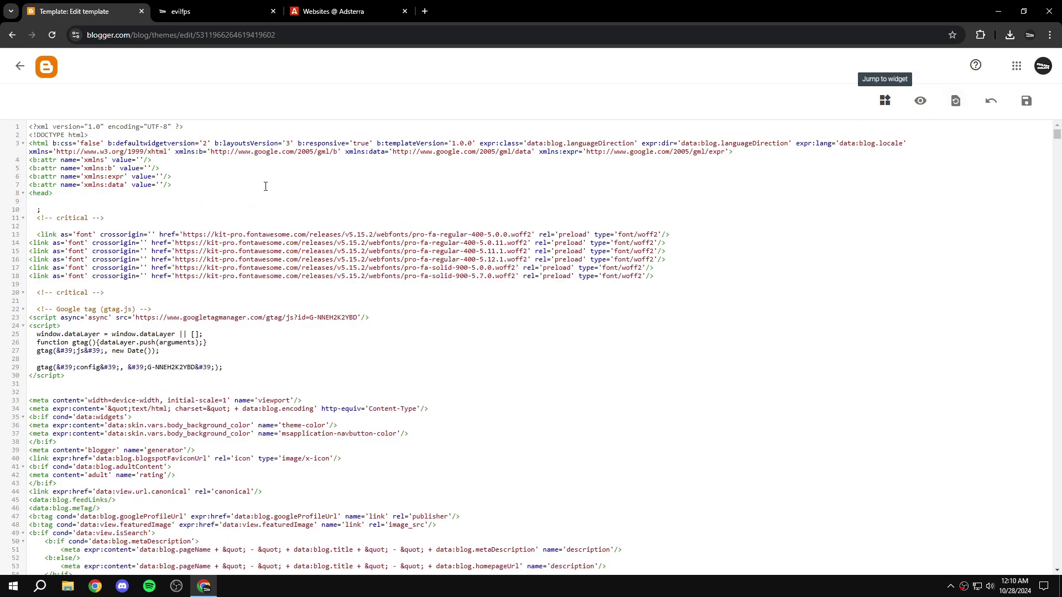
pyautogui.hotkey('ctrl', 'v')
pyautogui.press('Return')
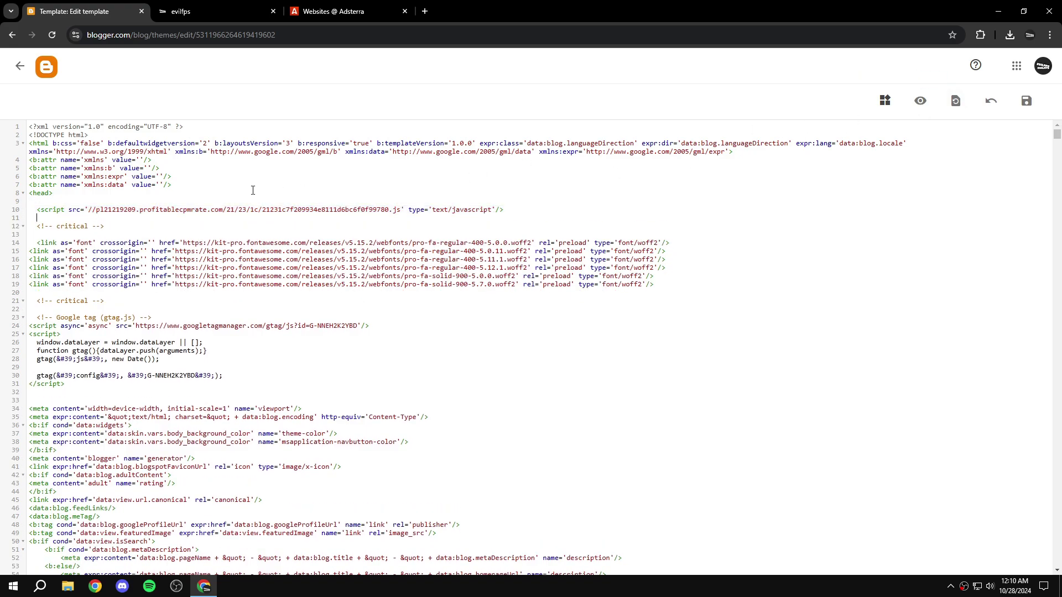
# - Delete the popunder script from below the theme's <head> tag and save the theme
pyautogui.moveTo(315, 219); pyautogui.dragTo(44, 197)
pyautogui.press('BackSpace')
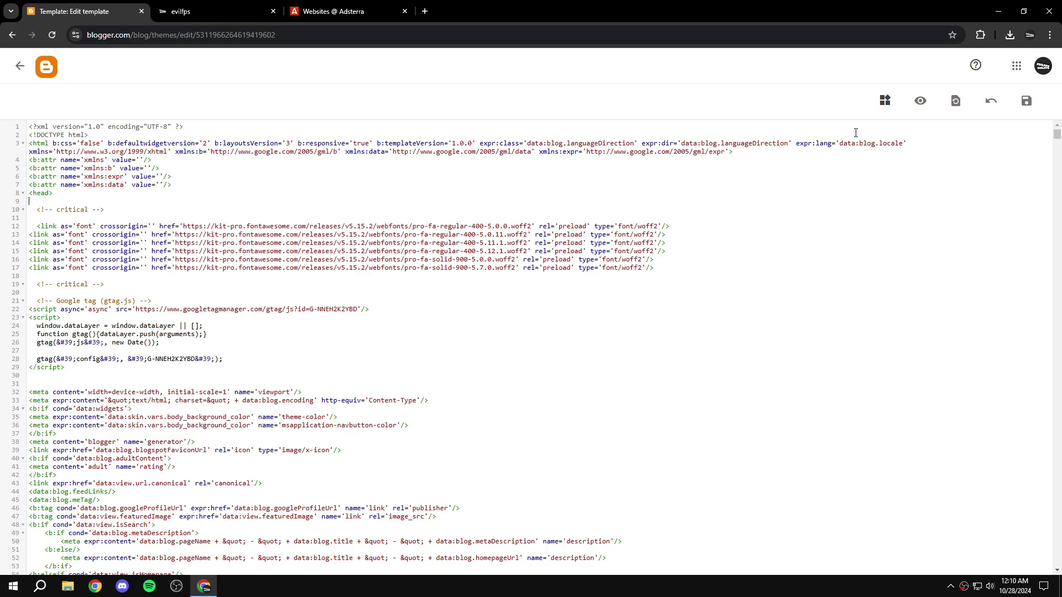
pyautogui.click(1026, 100)
# - Return to Adsterra, close the Popunder code and open the Social Bar ad unit's code for evilfps.xyz
pyautogui.click(213, 4)
pyautogui.click(335, 4)
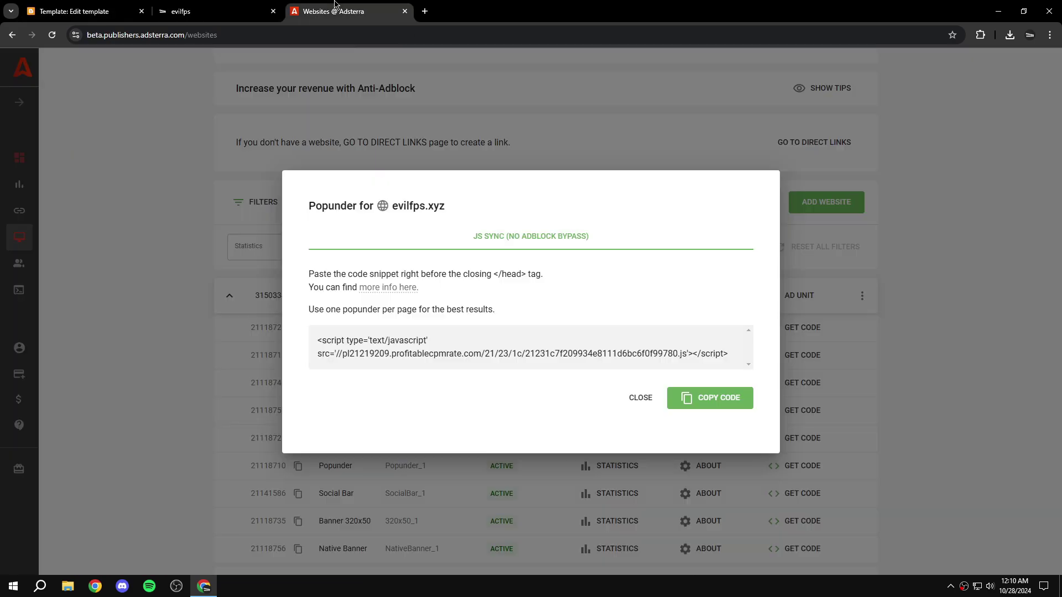
pyautogui.click(811, 302)
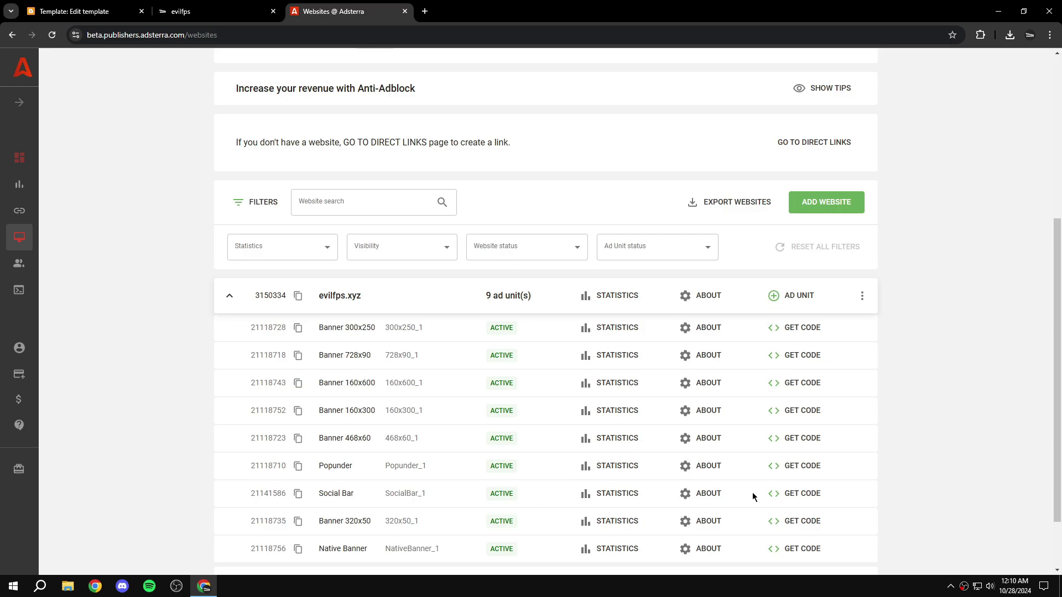
pyautogui.click(793, 493)
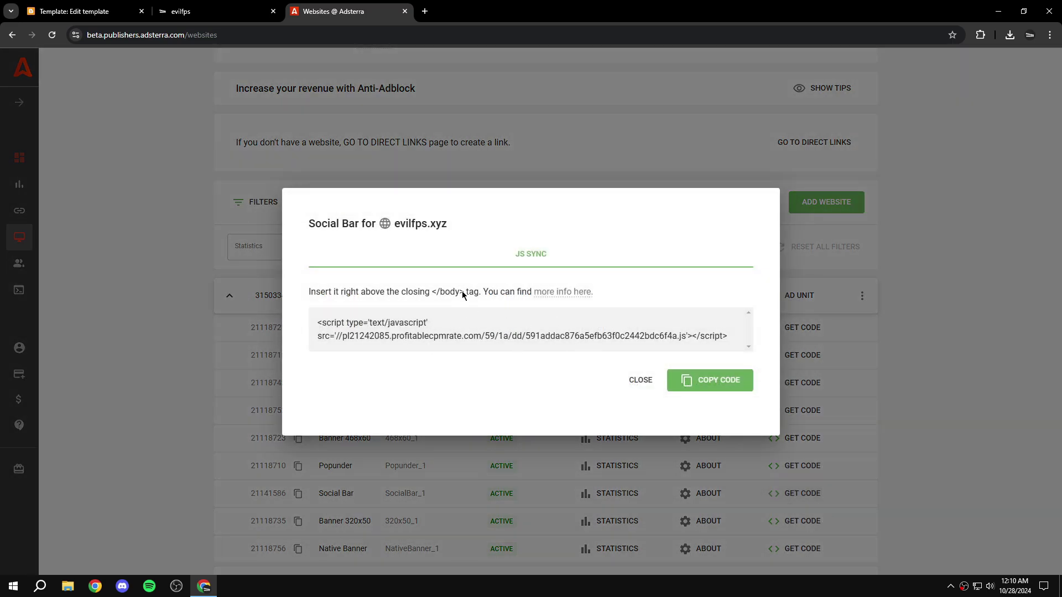
# - Copy the Social Bar code from Adsterra, paste it right above the closing </body> tag in the theme's HTML, and save the theme
pyautogui.moveTo(317, 293); pyautogui.dragTo(460, 296)
pyautogui.click(414, 296)
pyautogui.click(125, 5)
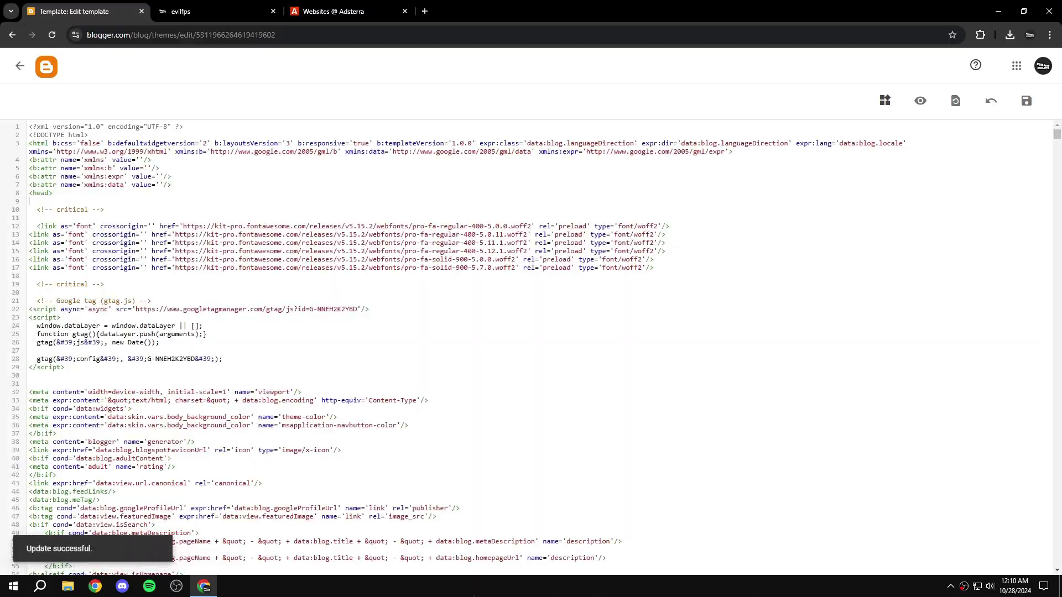
pyautogui.scroll(-20, 349, 232)
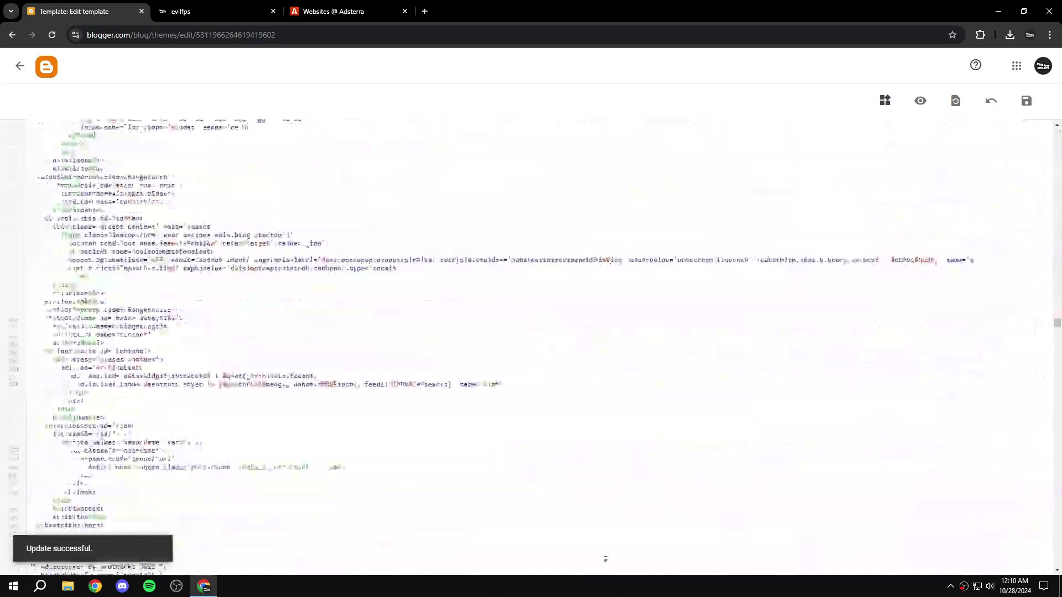
pyautogui.scroll(-10, 601, 557)
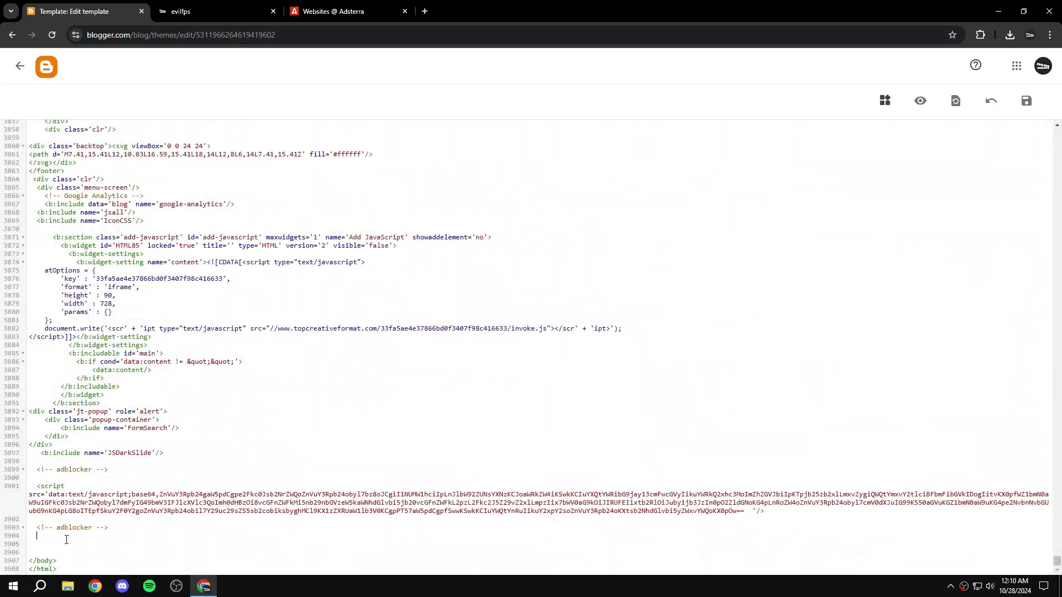
pyautogui.hotkey('ctrl', 'Tab')
pyautogui.hotkey('ctrl', 'Tab')
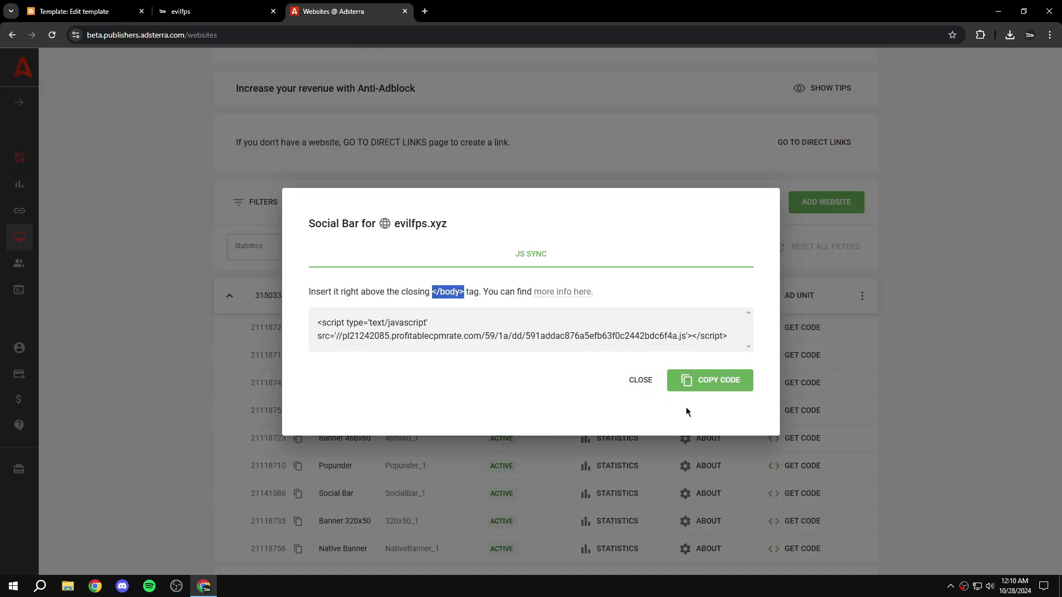
pyautogui.click(675, 387)
pyautogui.click(40, 5)
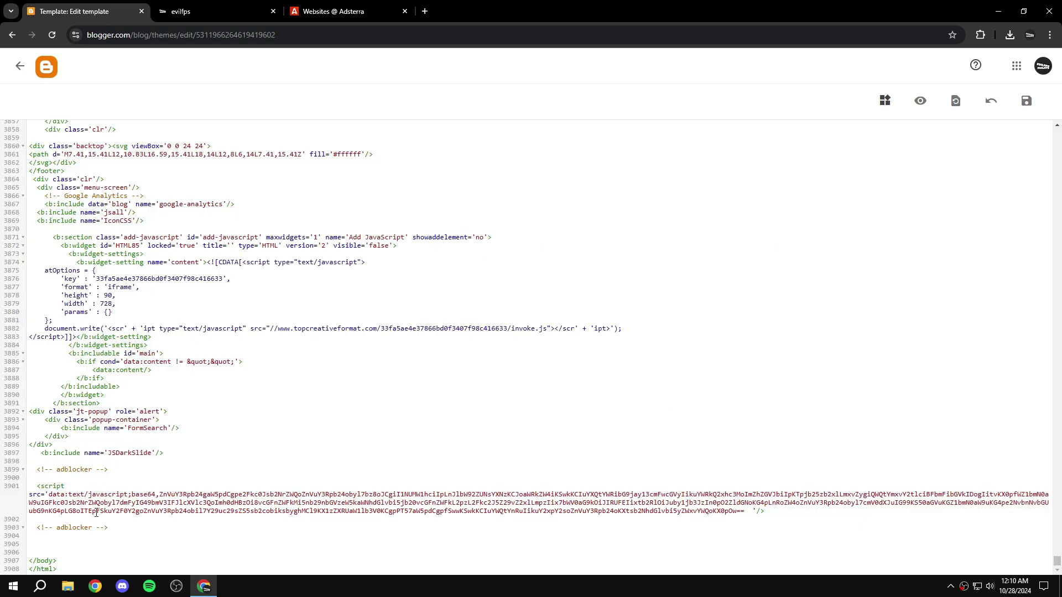
pyautogui.hotkey('ctrl', 'v')
pyautogui.hotkey('ctrl', 's')
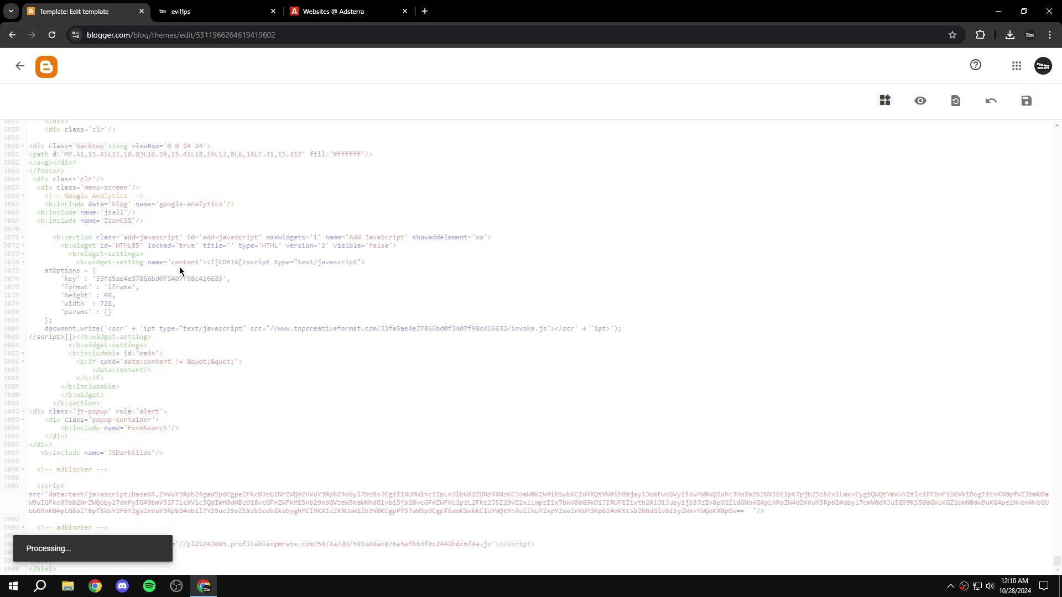
# - Check the evilfps blog and the theme's saving progress, and close the Social Bar code in Adsterra
pyautogui.click(241, 5)
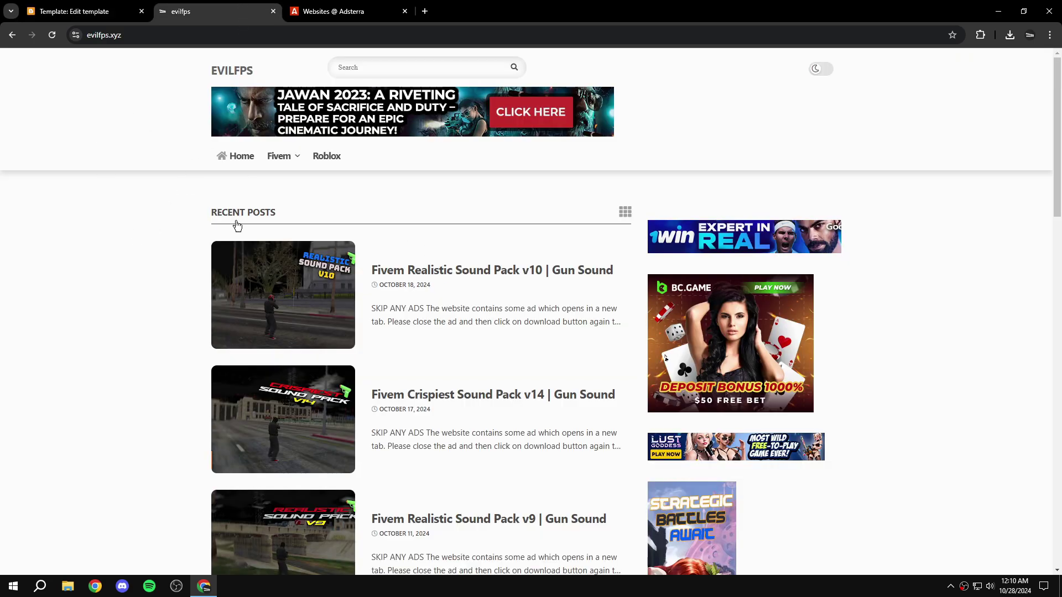
pyautogui.click(135, 5)
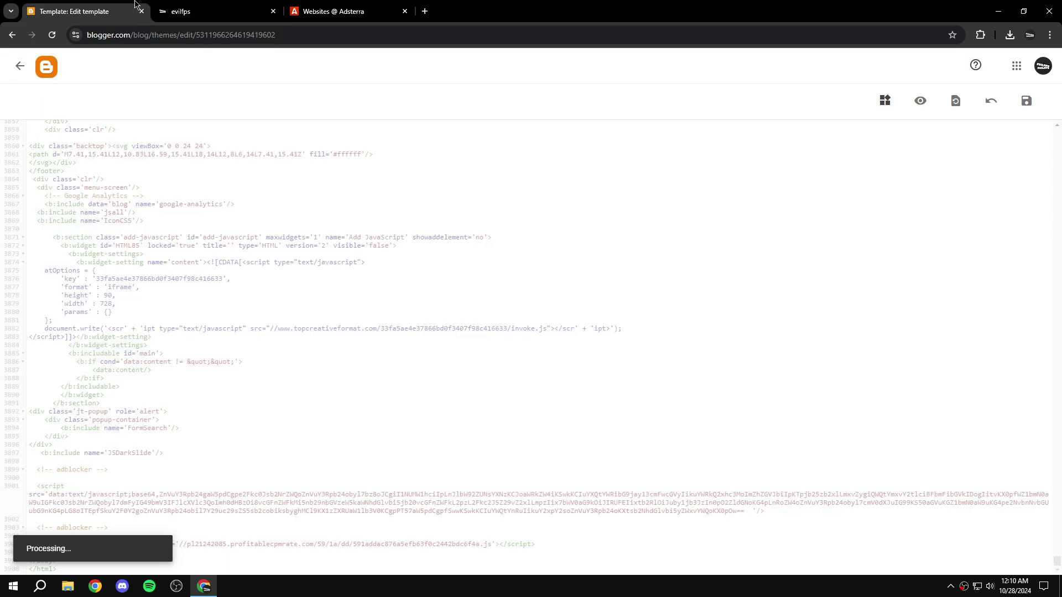
pyautogui.click(332, 11)
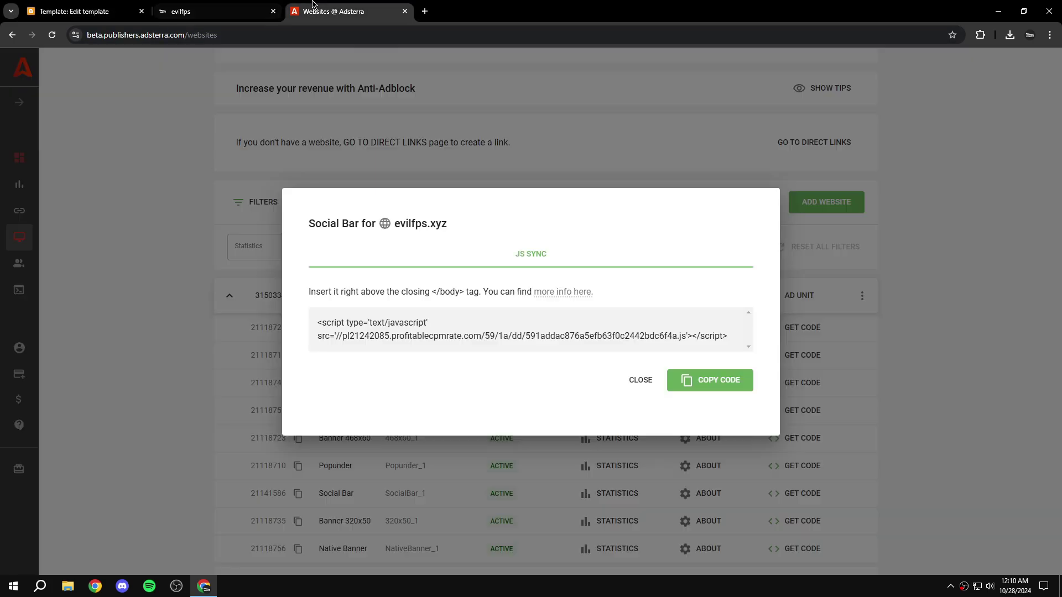
pyautogui.click(209, 111)
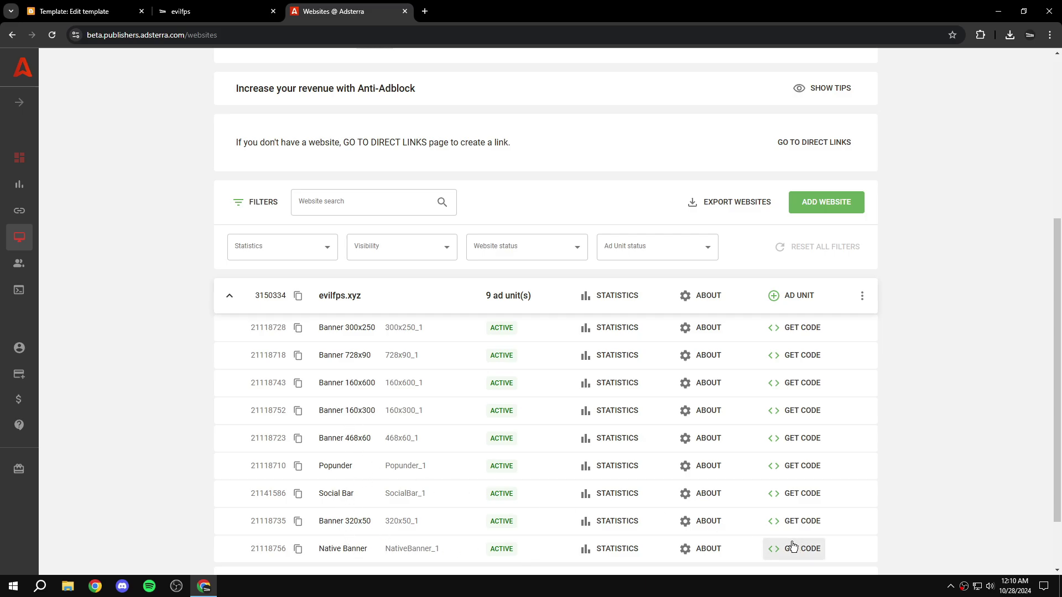
# - Reload the evilfps blog and scroll through the home page to test the social bar ad
pyautogui.click(127, 4)
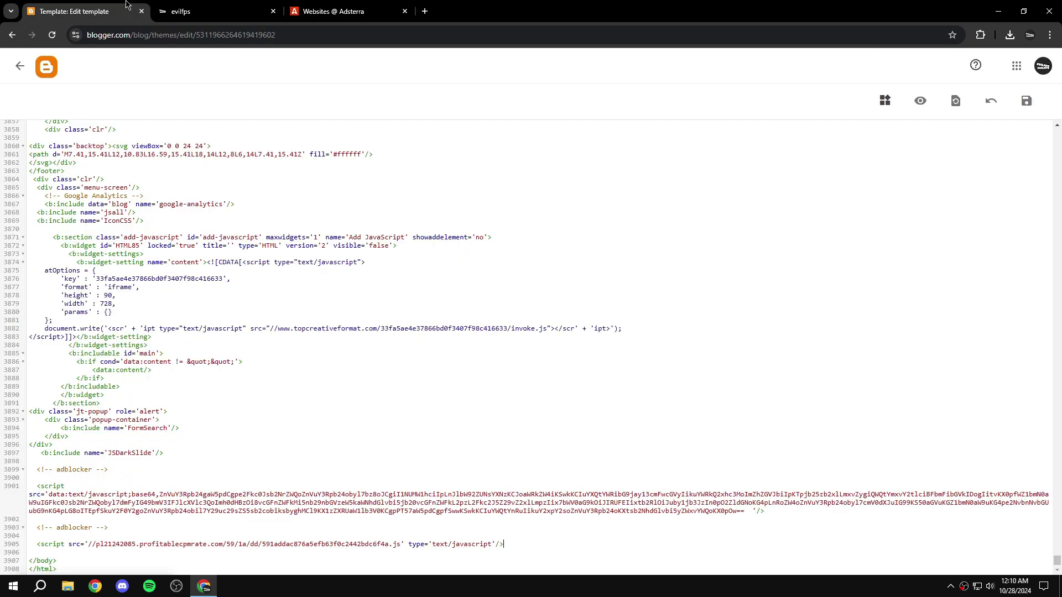
pyautogui.click(185, 10)
pyautogui.click(53, 35)
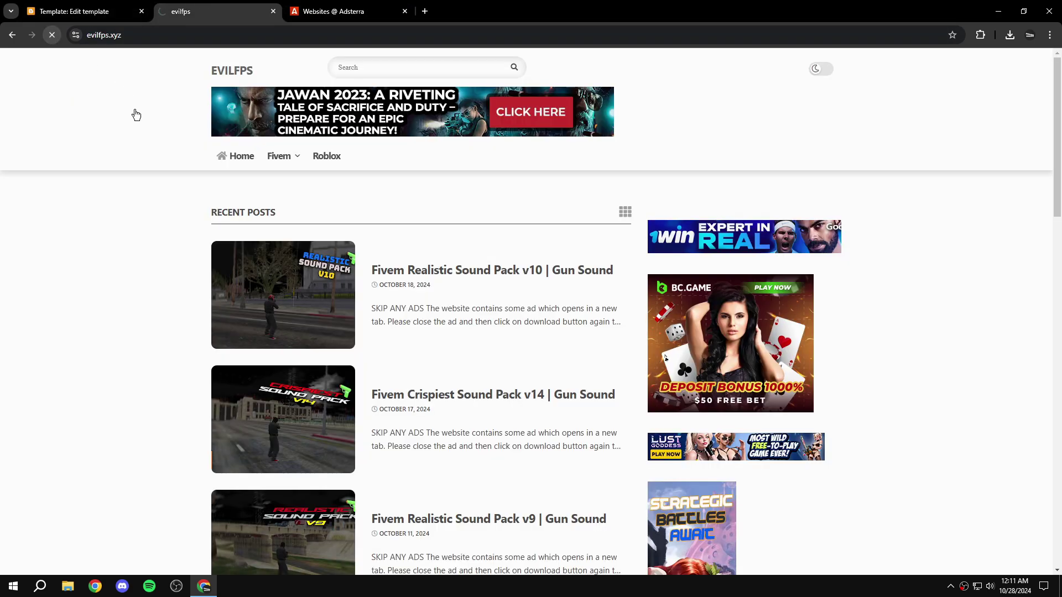
pyautogui.click(101, 177)
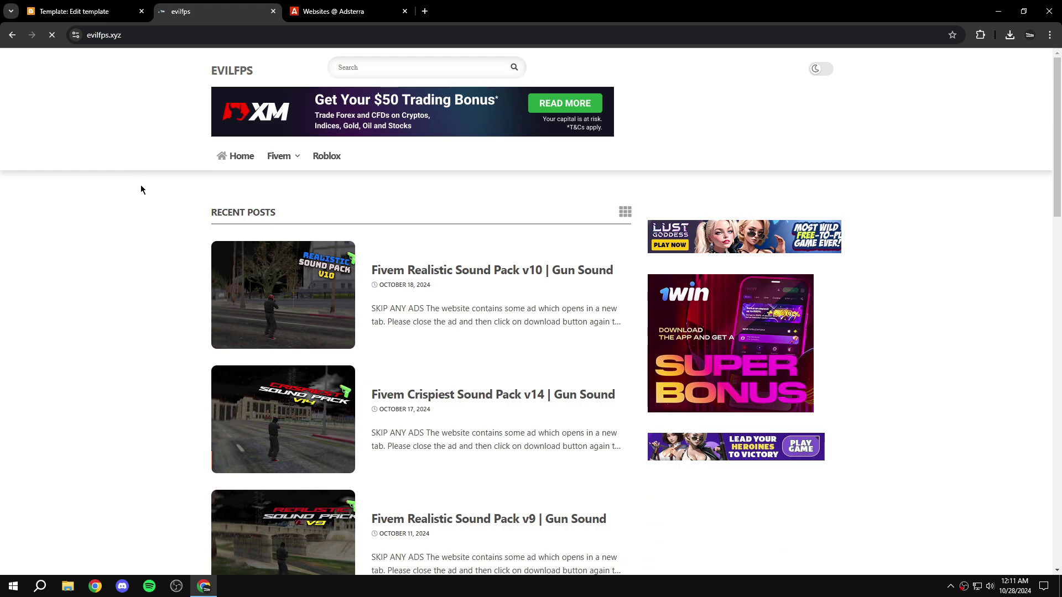
pyautogui.scroll(-20, 162, 195)
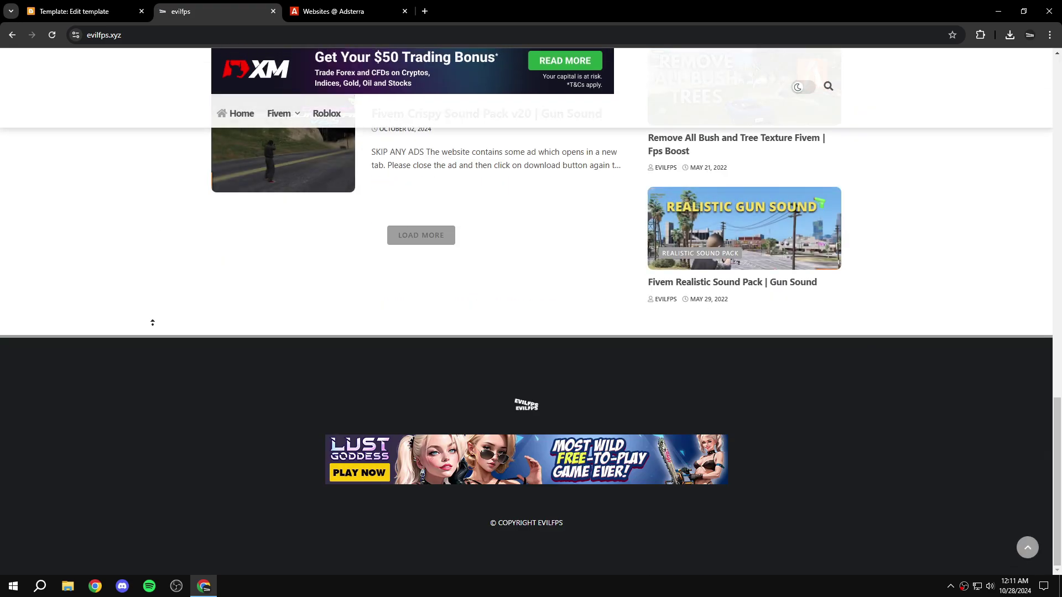
pyautogui.scroll(20, 151, 322)
pyautogui.scroll(-20, 133, 154)
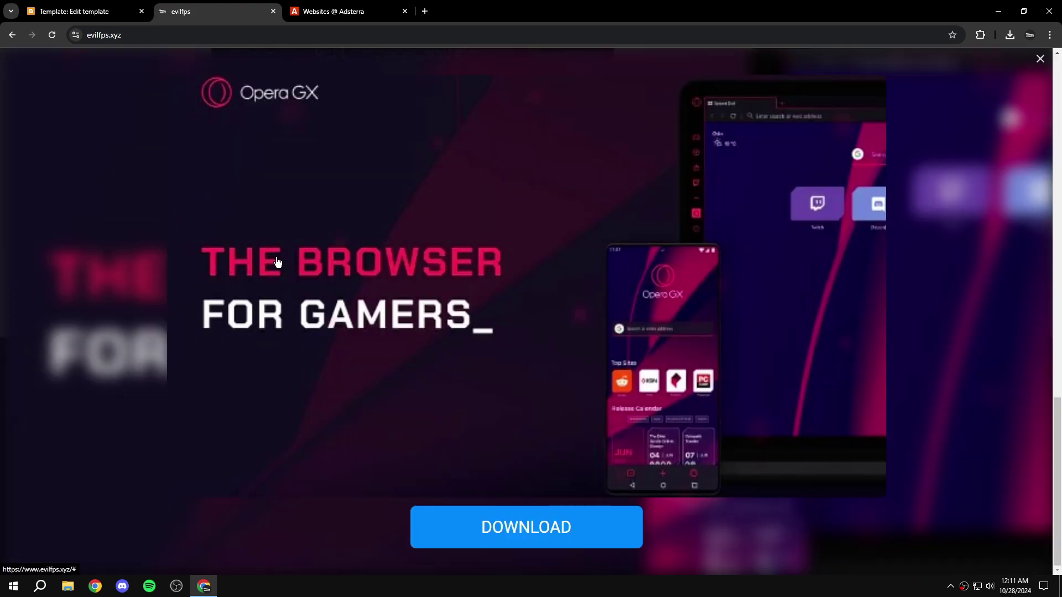
# - Dismiss the full-page Opera GX ad, close the extra ad tab, and return to the start of the blog page
pyautogui.click(1039, 58)
pyautogui.click(160, 227)
pyautogui.hotkey('ctrl', 'w')
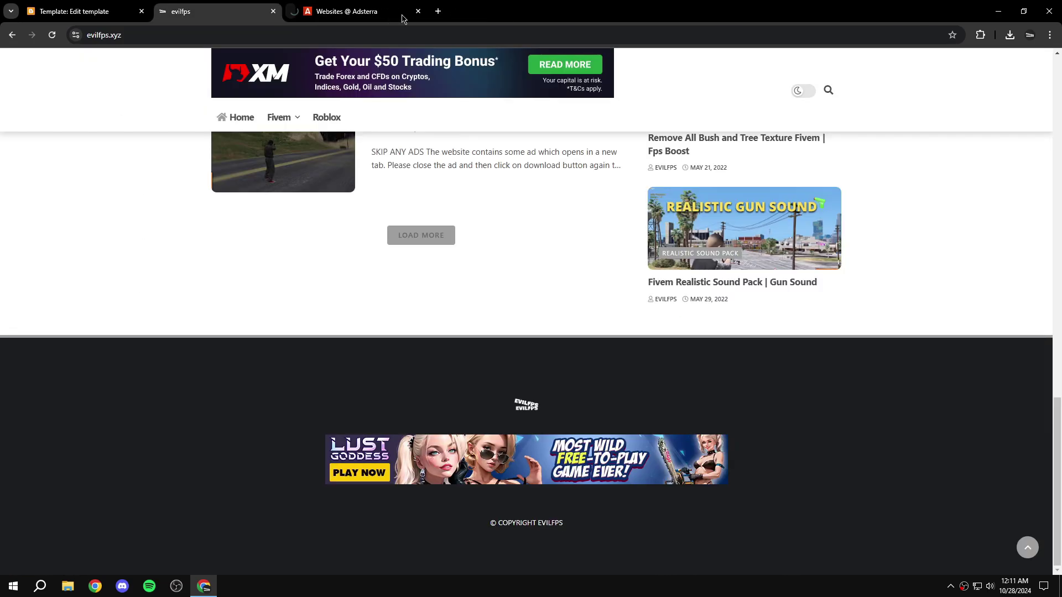
pyautogui.middleClick(143, 286)
pyautogui.scroll(19, 144, 285)
# - Delete the social bar script line above the theme's closing </body> tag and save the theme
pyautogui.click(102, 11)
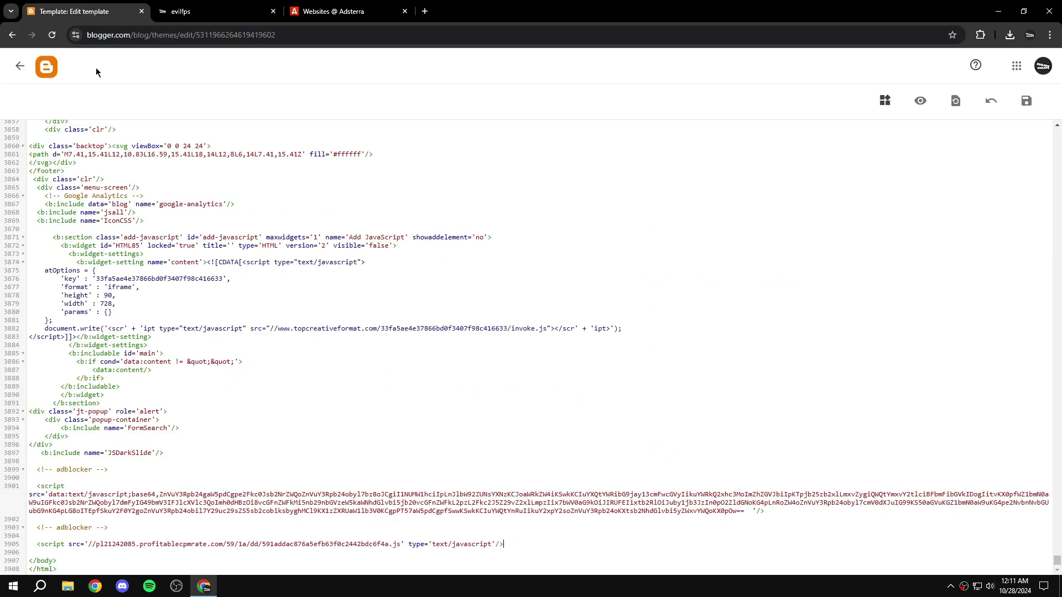
pyautogui.tripleClick(489, 540)
pyautogui.press('BackSpace')
pyautogui.click(1027, 100)
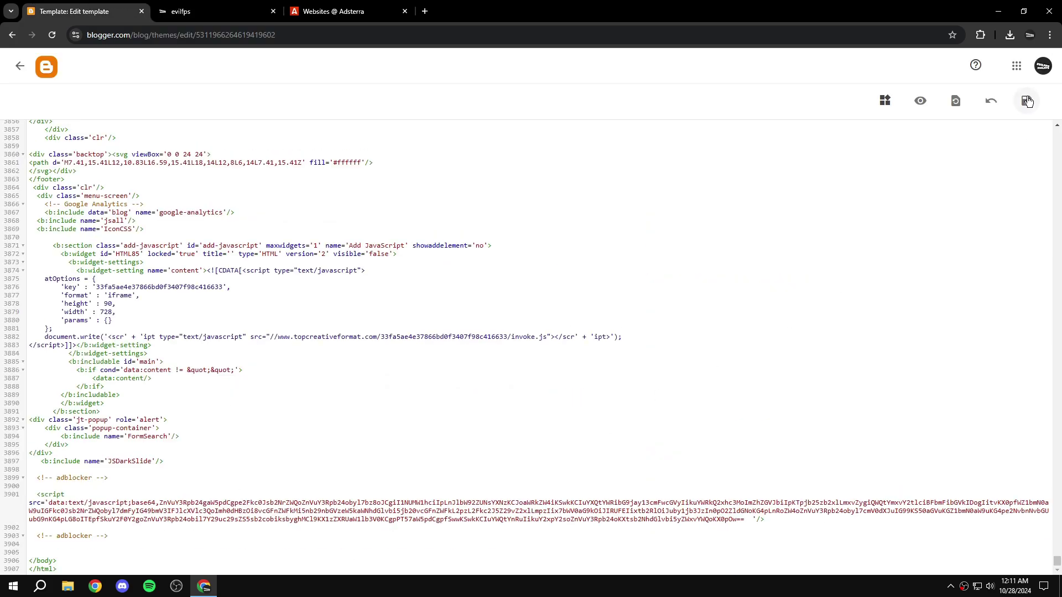
# - Switch to Adsterra, open the Direct Links page, and copy the link of DirectLink_1
pyautogui.click(236, 6)
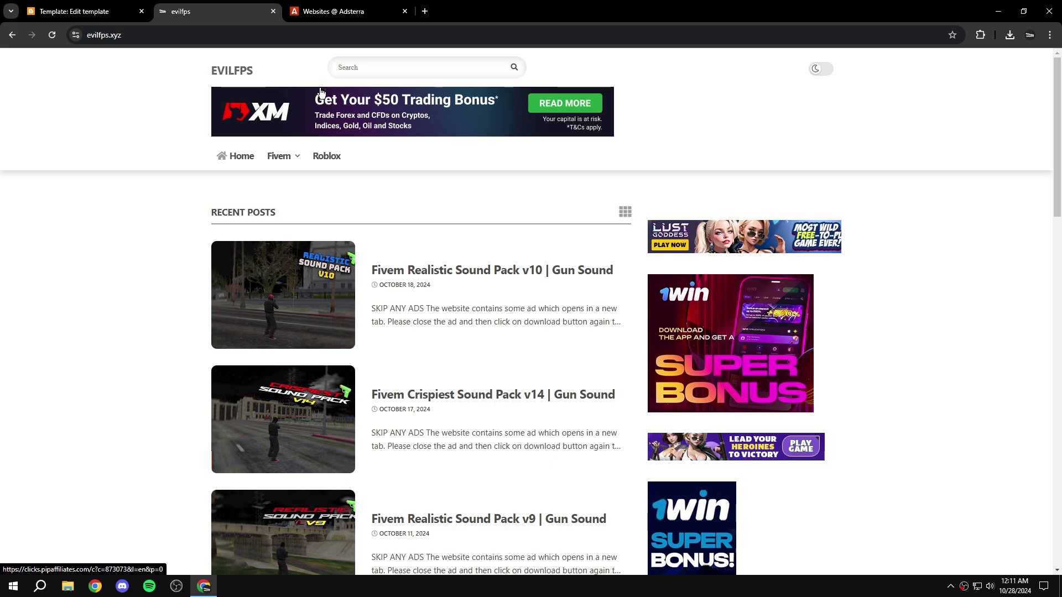
pyautogui.click(298, 6)
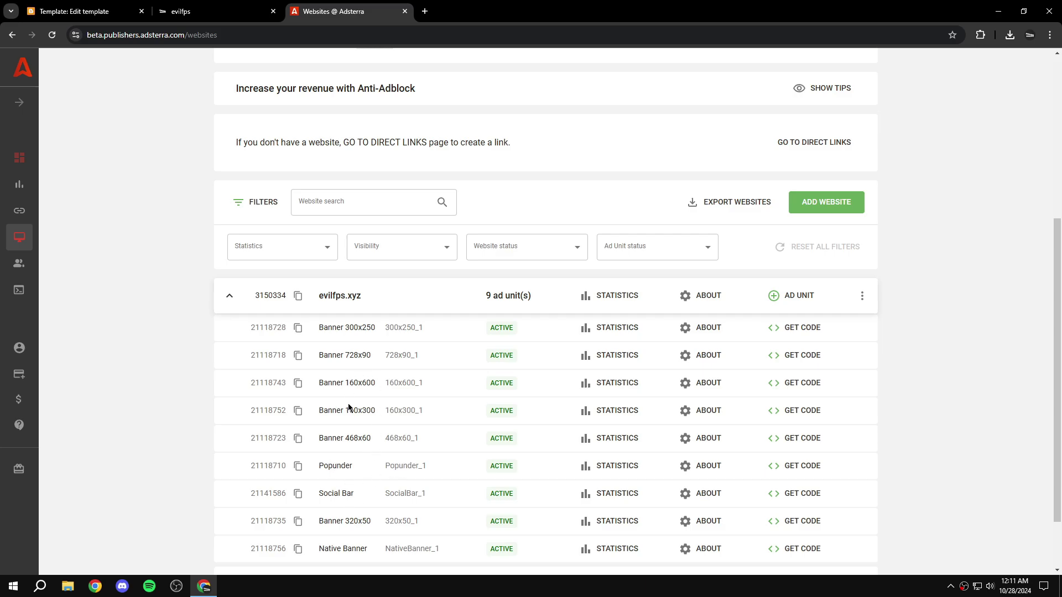
pyautogui.click(19, 210)
pyautogui.scroll(-1, 217, 321)
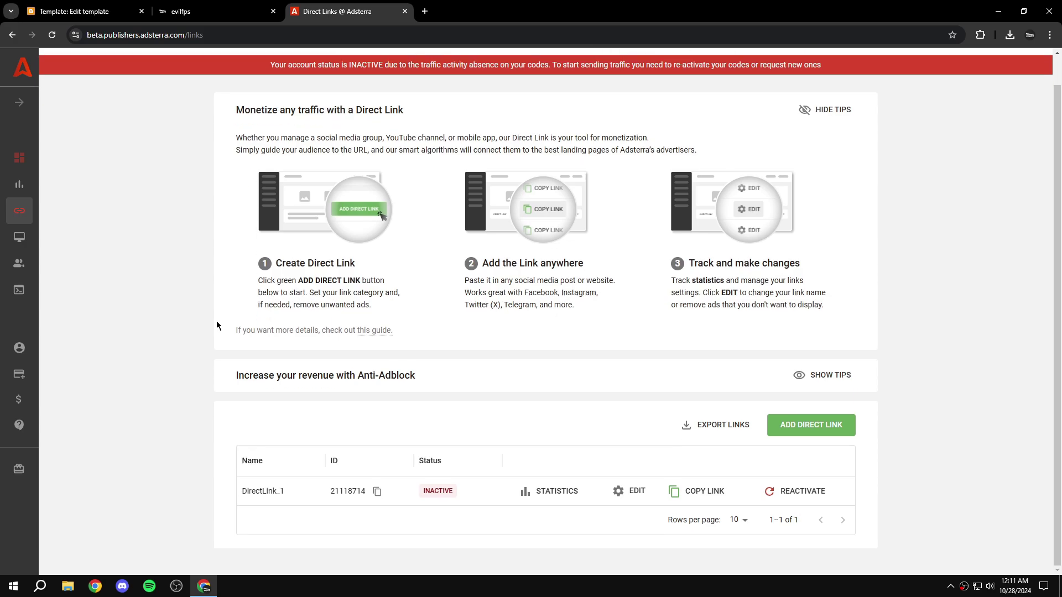
pyautogui.click(689, 496)
# - Return to Blogger, leave the theme editor, and open the post "Fivem Realistic Sound Pack v10 | Gun Sound" for editing
pyautogui.click(75, 11)
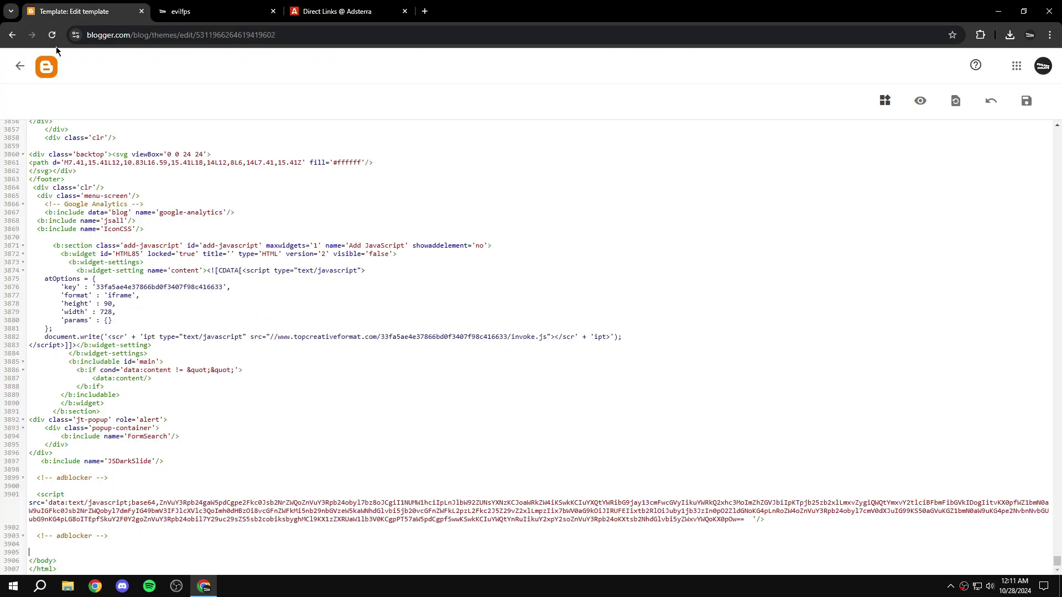
pyautogui.click(14, 66)
pyautogui.click(50, 174)
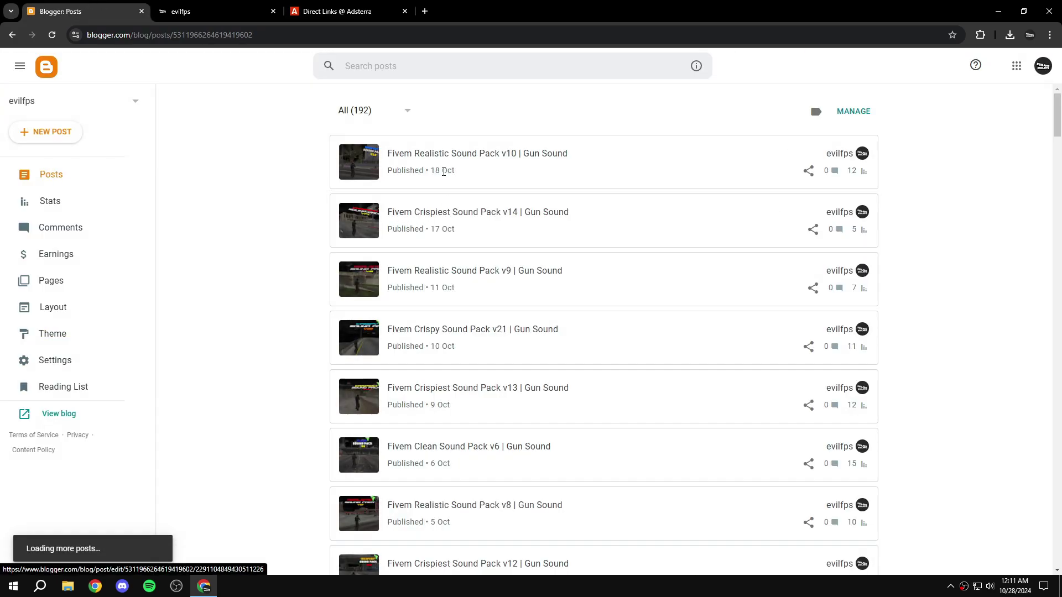
pyautogui.click(443, 155)
pyautogui.scroll(-5, 449, 396)
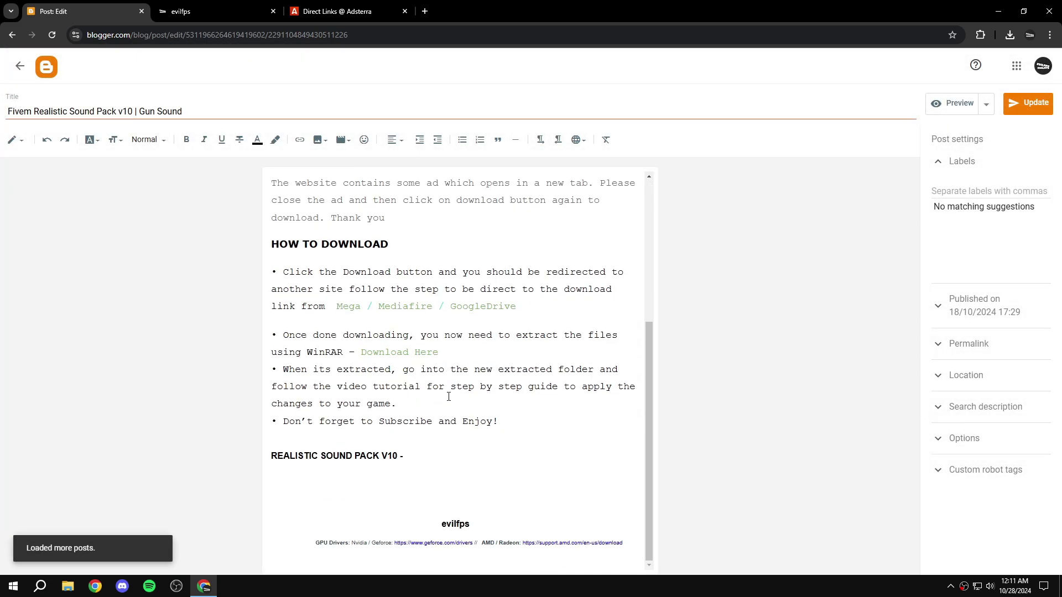
# - Link the post text "REALISTIC SOUND PACK V10 -" to the Adsterra DirectLink_1 URL, leaving the new-window and nofollow options off
pyautogui.moveTo(404, 455); pyautogui.dragTo(253, 461)
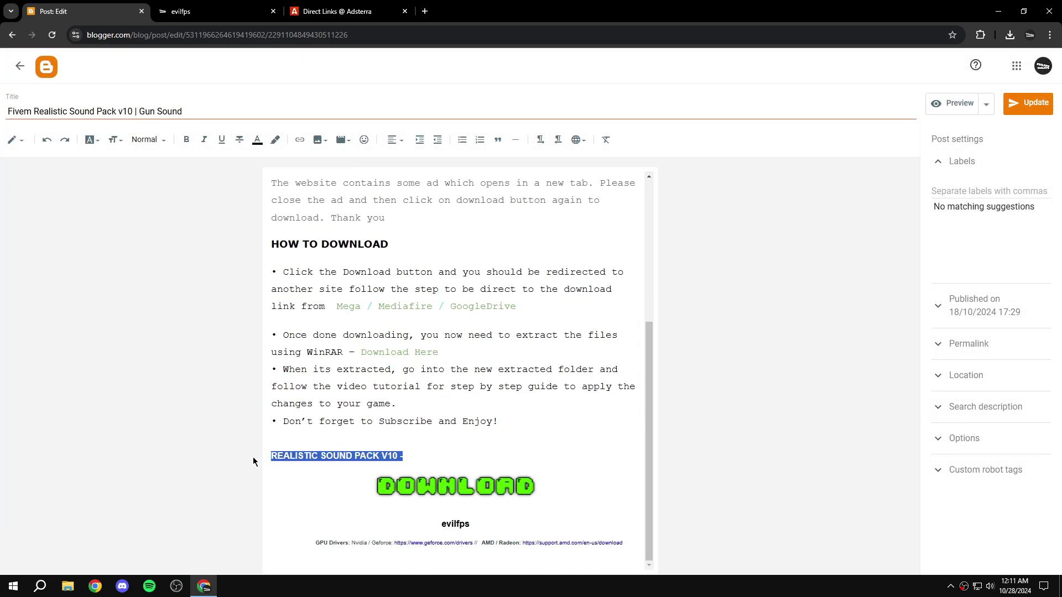
pyautogui.click(299, 139)
pyautogui.click(337, 11)
pyautogui.click(701, 491)
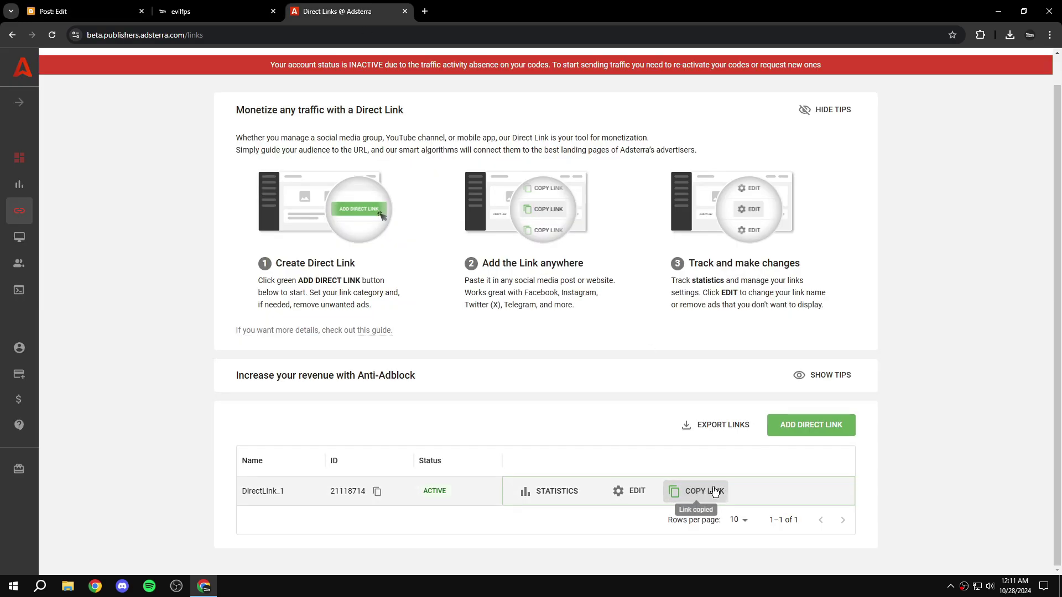
pyautogui.click(142, 5)
pyautogui.click(504, 311)
pyautogui.hotkey('ctrl', 'v')
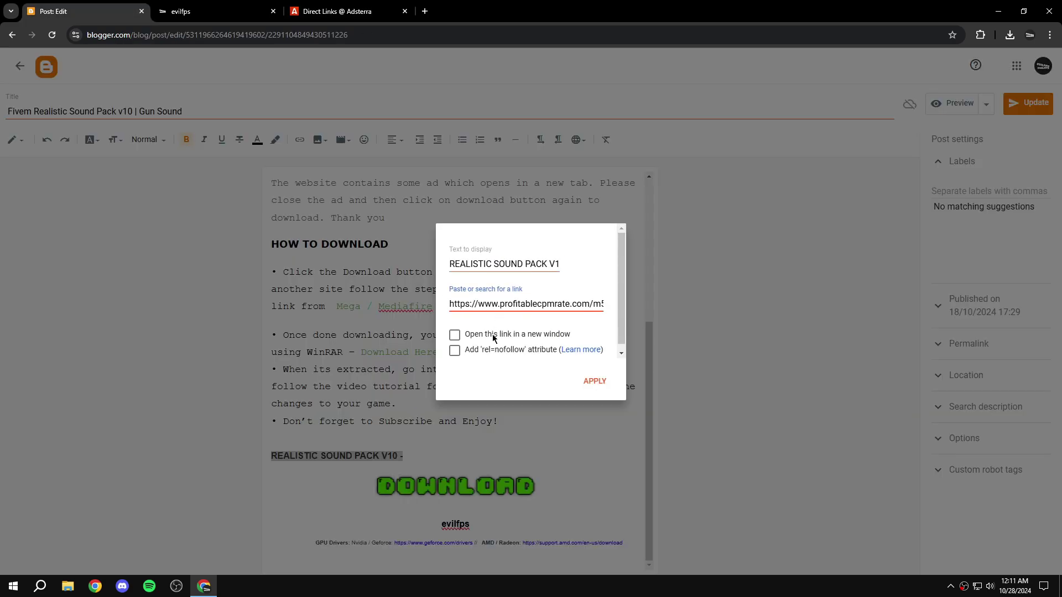
pyautogui.click(500, 333)
pyautogui.click(447, 337)
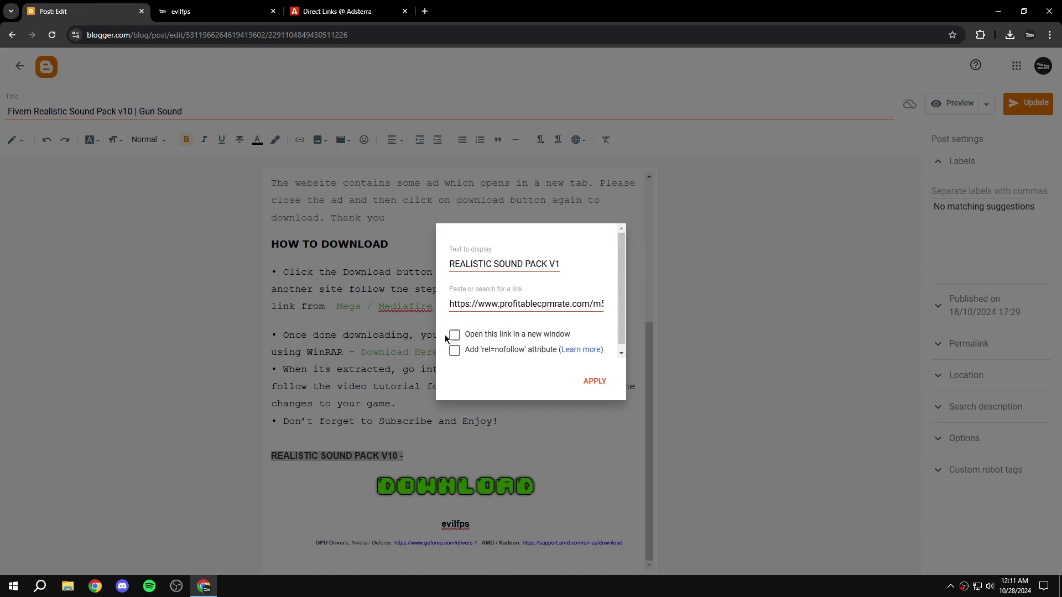
pyautogui.click(595, 382)
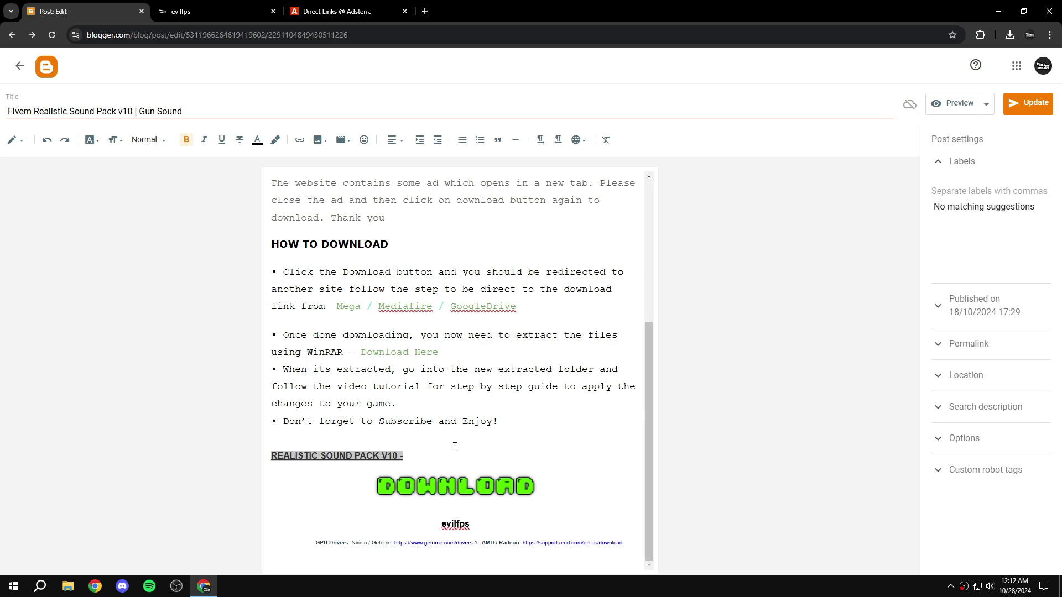
pyautogui.click(417, 467)
pyautogui.click(418, 457)
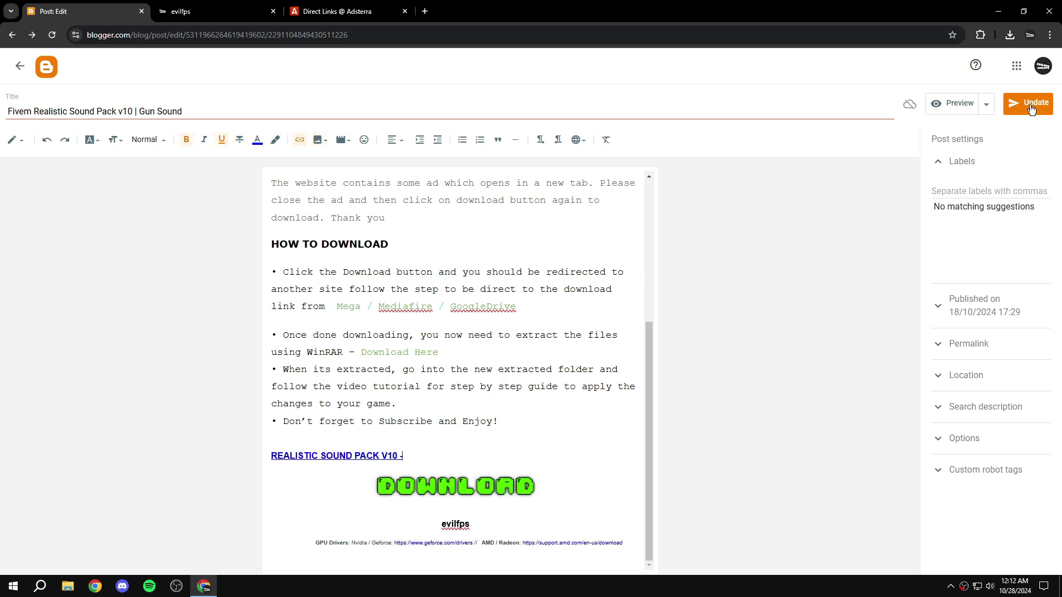
# - Leave the post editor without updating the post, and close the Adsterra and evilfps tabs
pyautogui.click(19, 67)
pyautogui.click(572, 104)
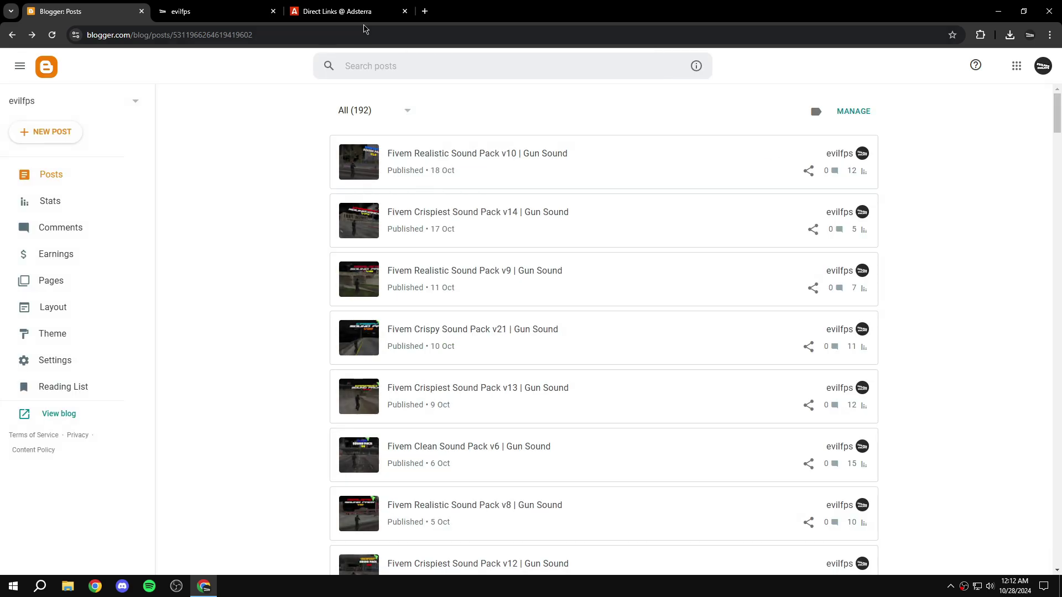
pyautogui.click(387, 15)
pyautogui.click(405, 11)
pyautogui.click(273, 11)
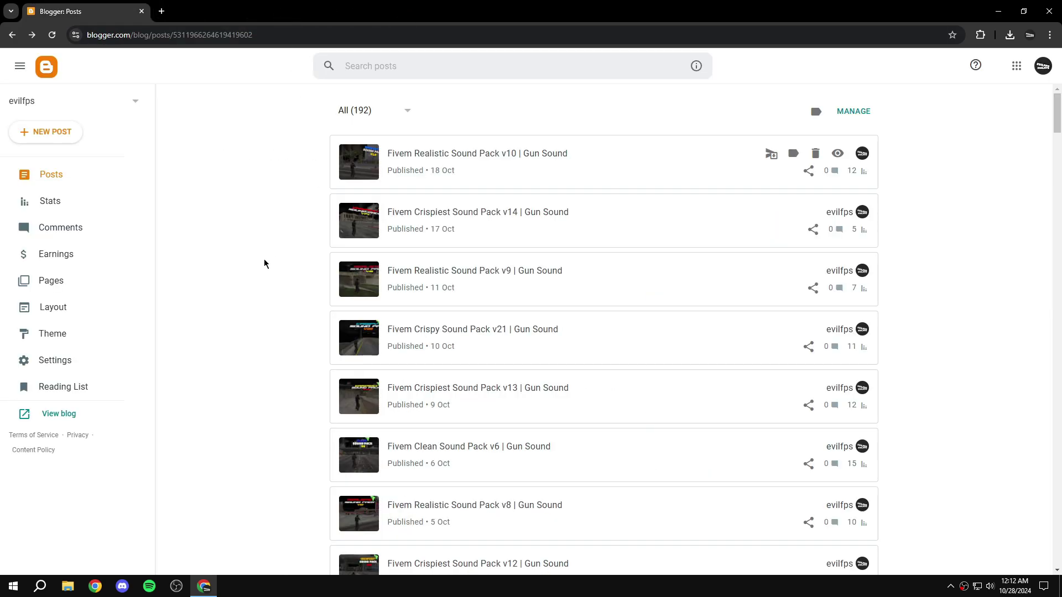
pyautogui.click(161, 9)
pyautogui.click(128, 5)
pyautogui.click(272, 12)
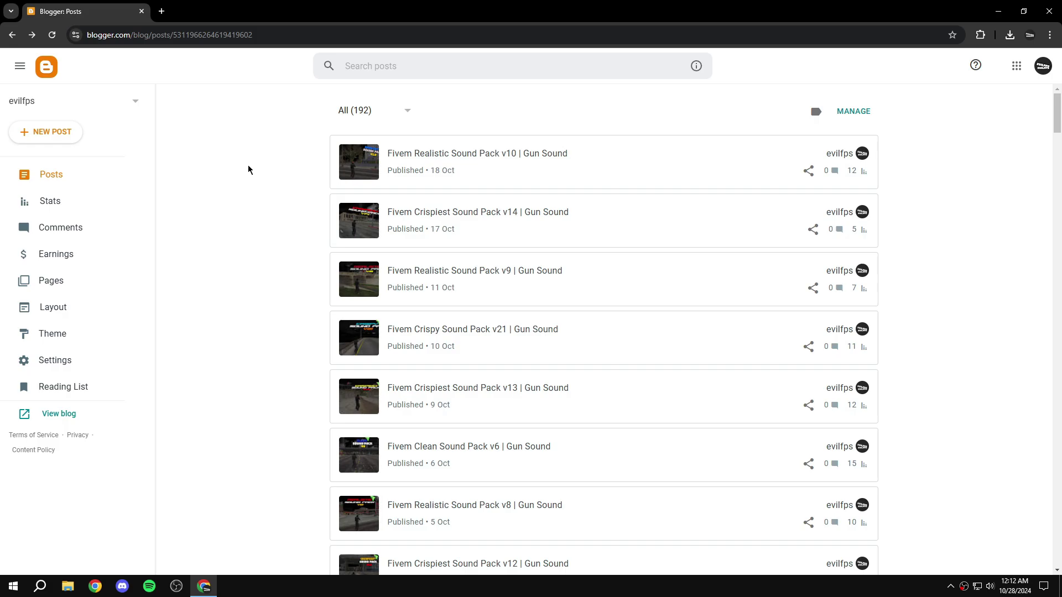